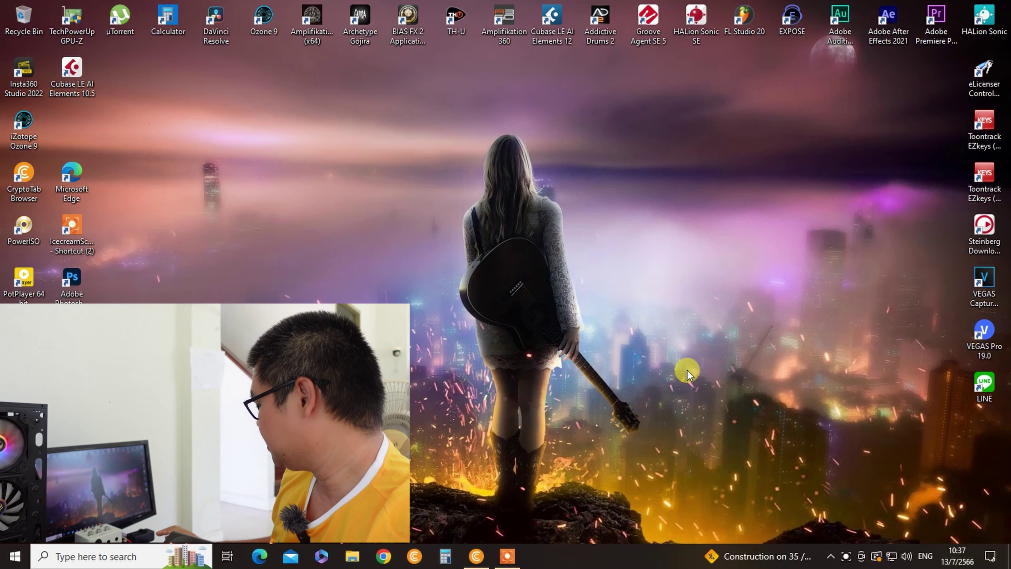
Step: Check the Windows playback device and volume, and launch FL Studio 20, dismissing its startup error dialog
click(907, 556)
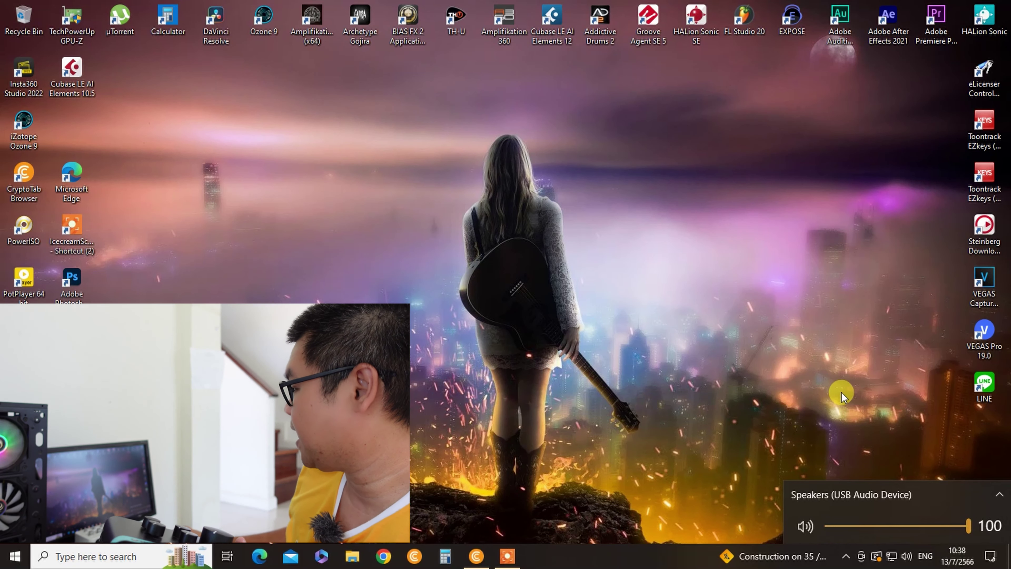
click(701, 365)
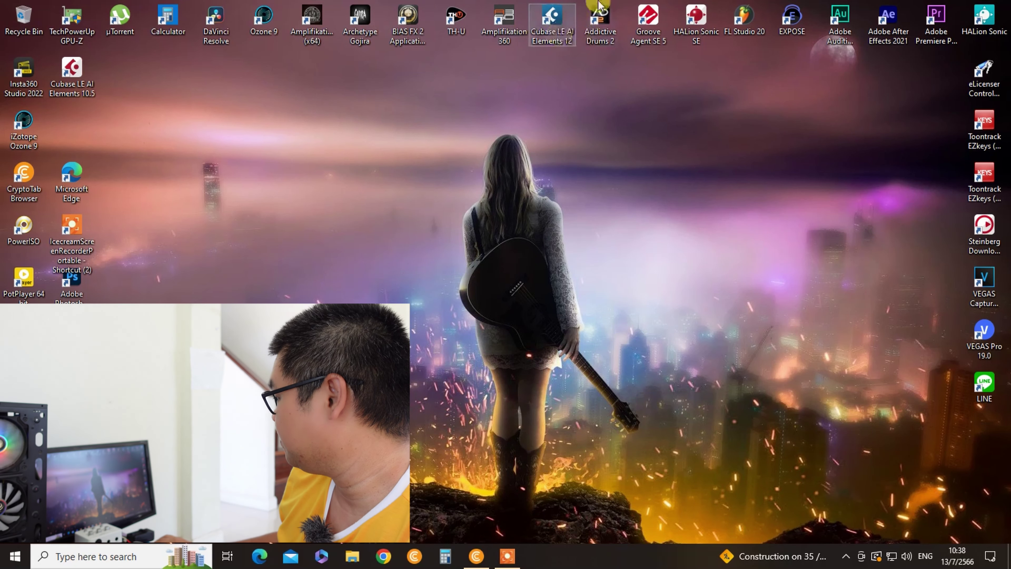
click(744, 24)
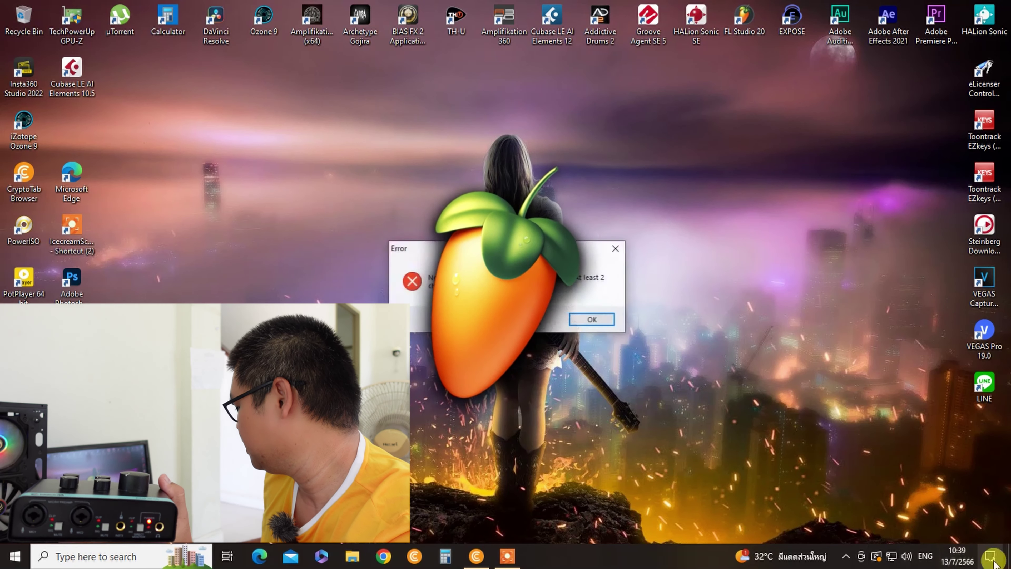
click(592, 318)
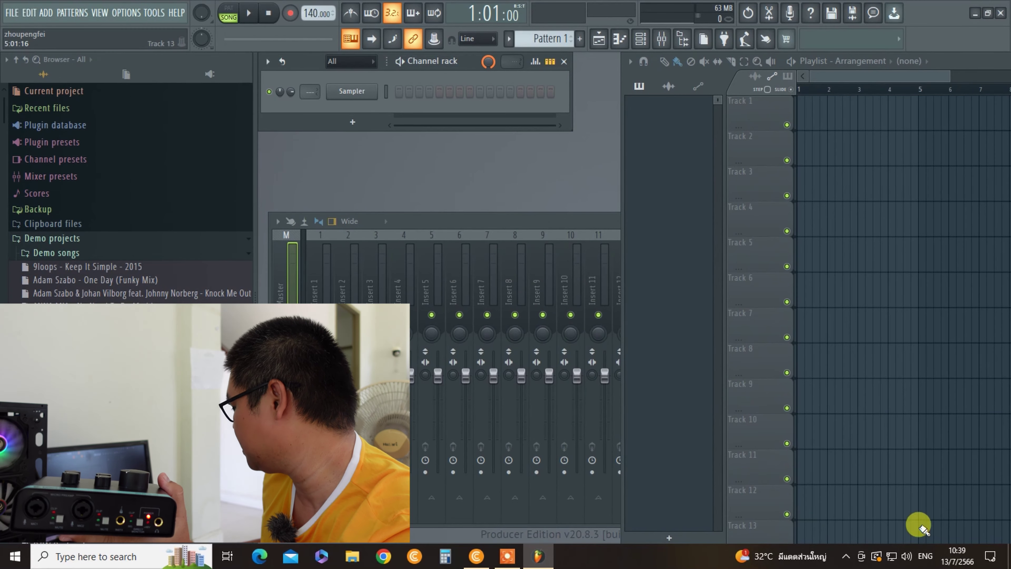
Step: Recheck the Windows playback device and test playback of the AP - FUTURE HOUSE demo project in FL Studio
click(905, 556)
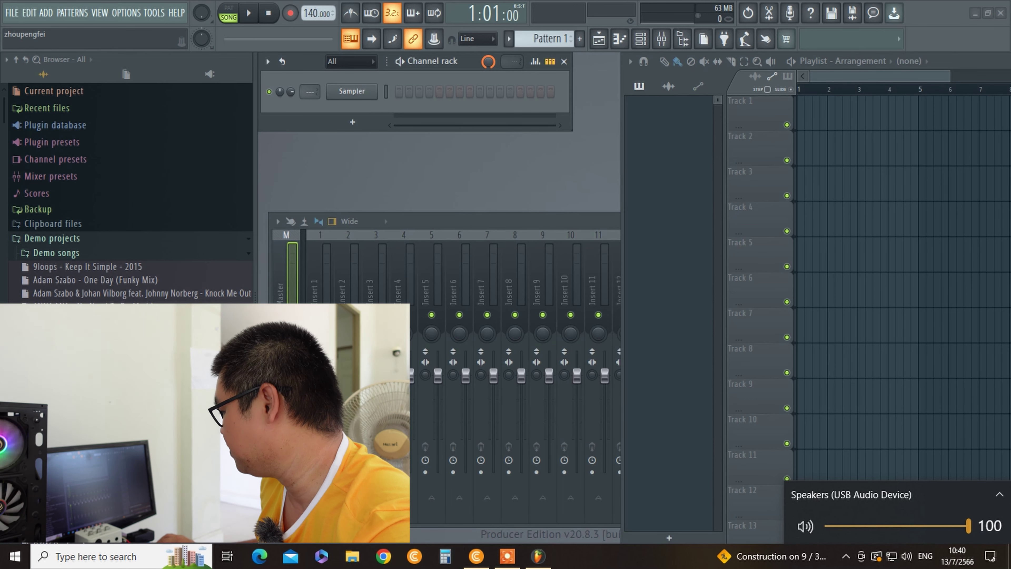
click(538, 556)
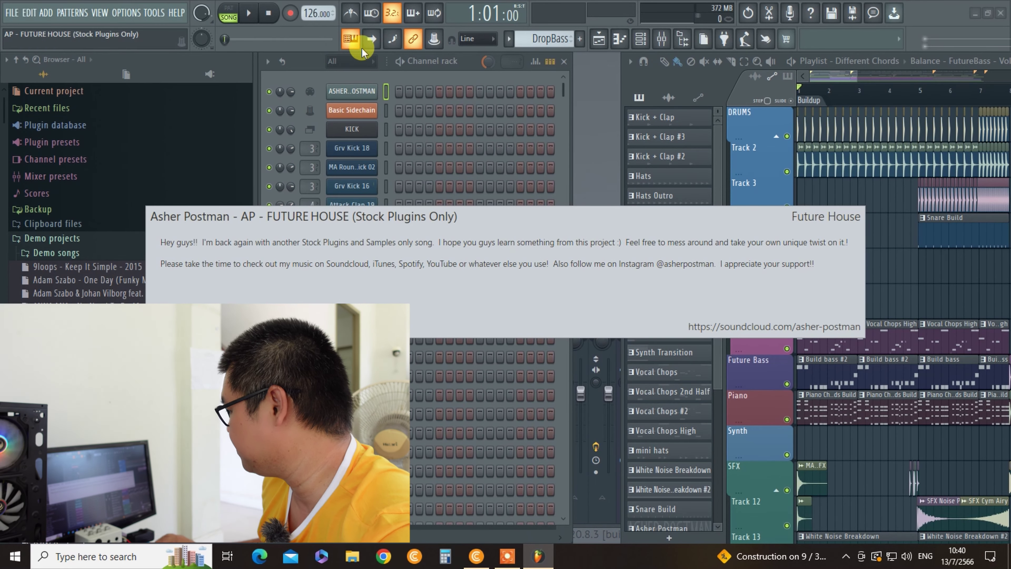
click(250, 14)
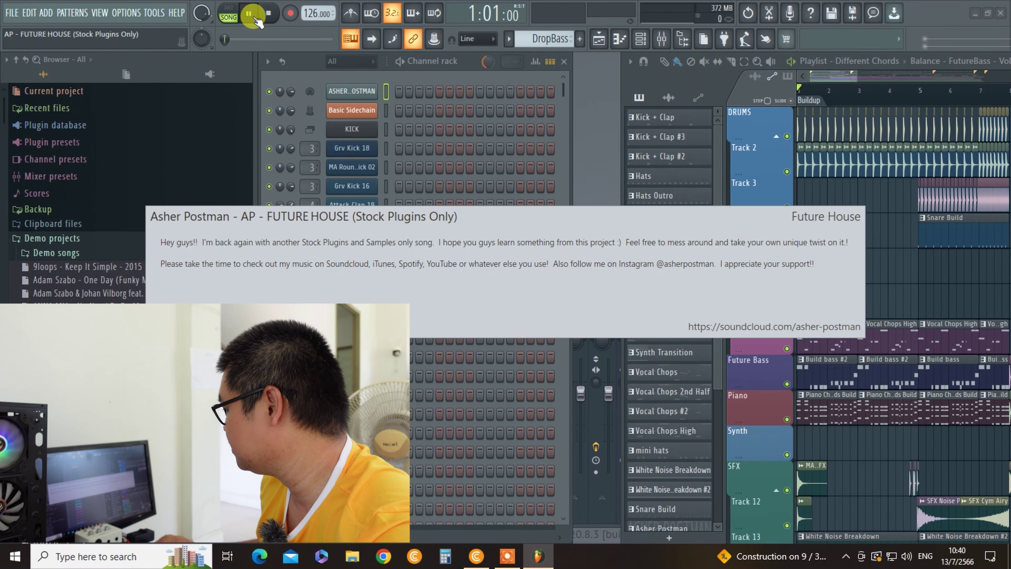
click(267, 15)
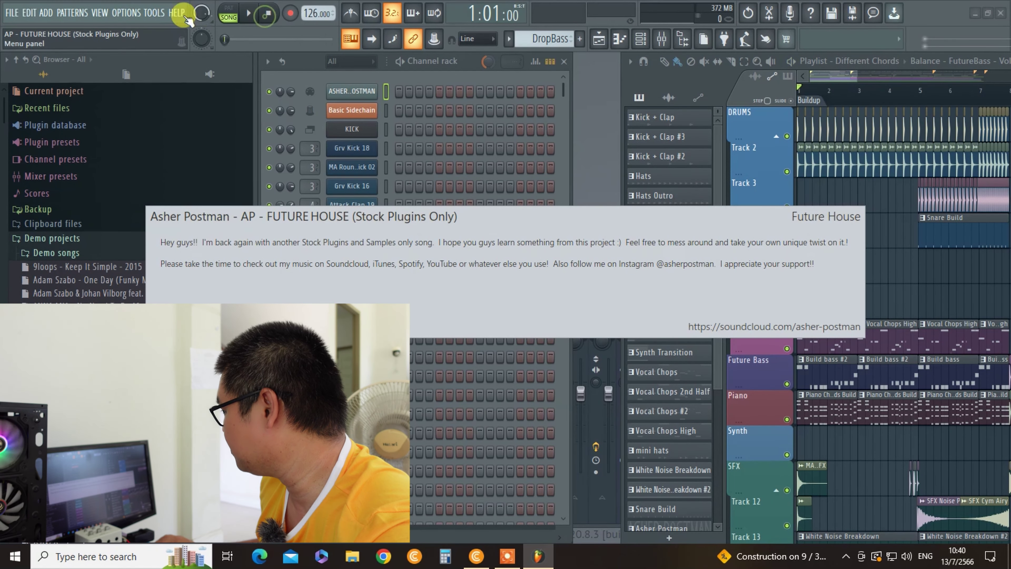
Step: Set the input/output device to FL Studio ASIO in the audio settings and close the settings window
click(126, 13)
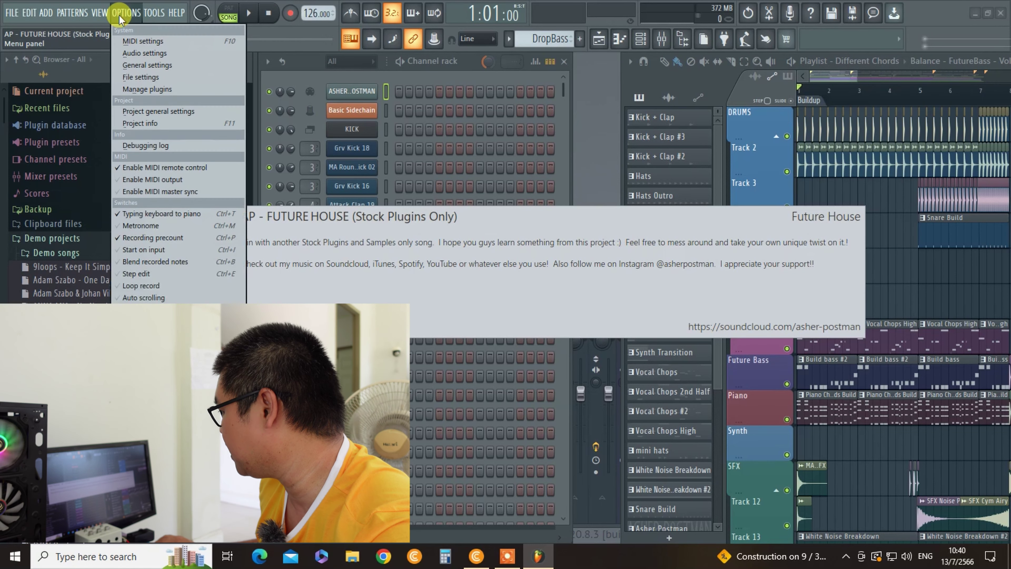
click(143, 53)
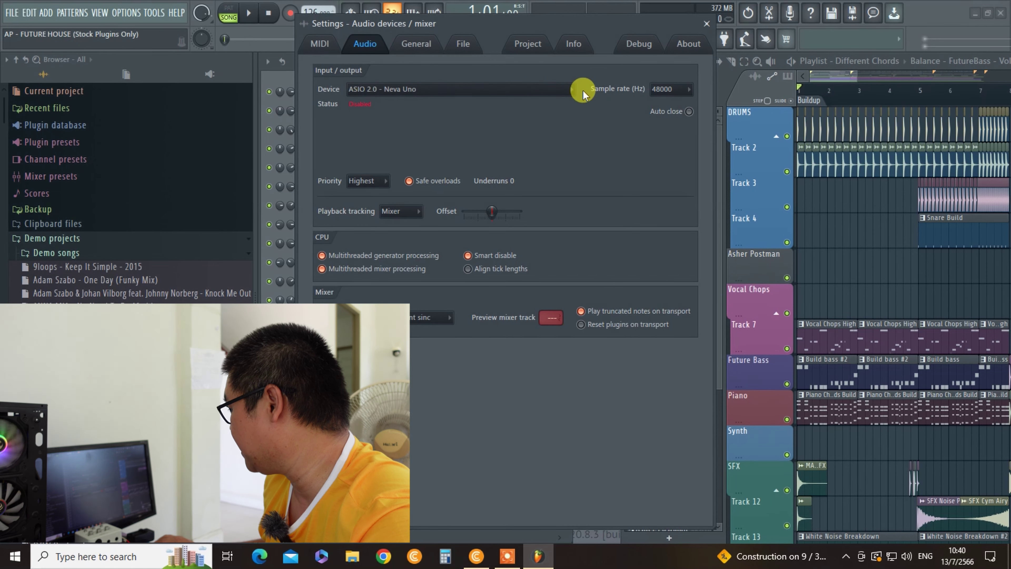
click(568, 90)
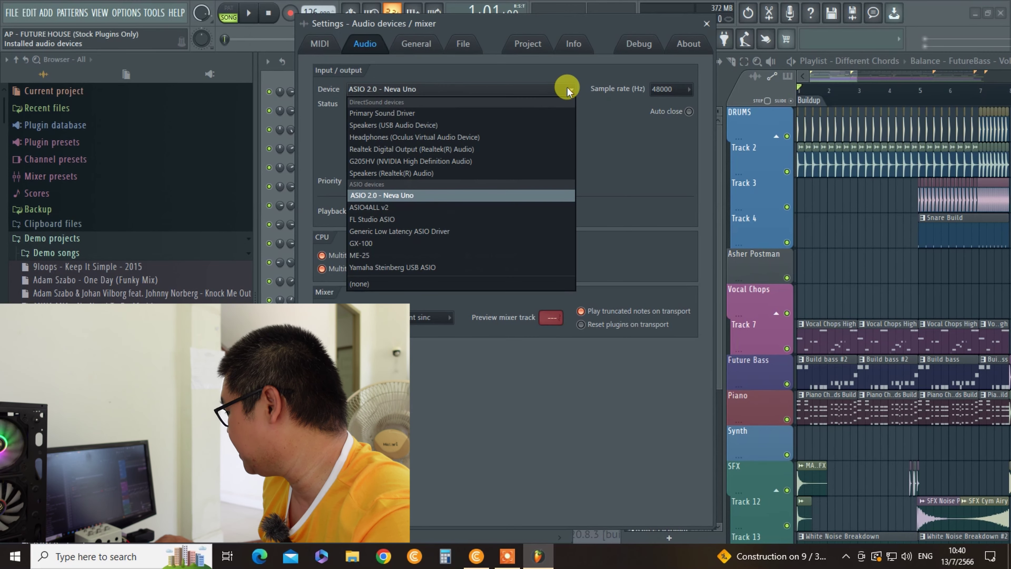
click(381, 222)
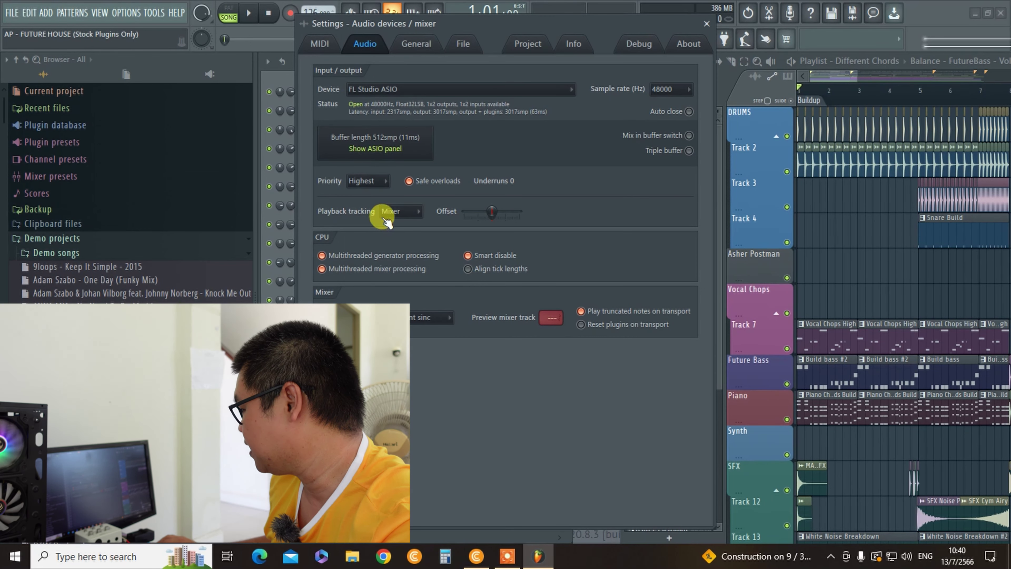
click(706, 23)
Step: Play the demo project briefly to test the sound, stop it and close FL Studio
click(248, 13)
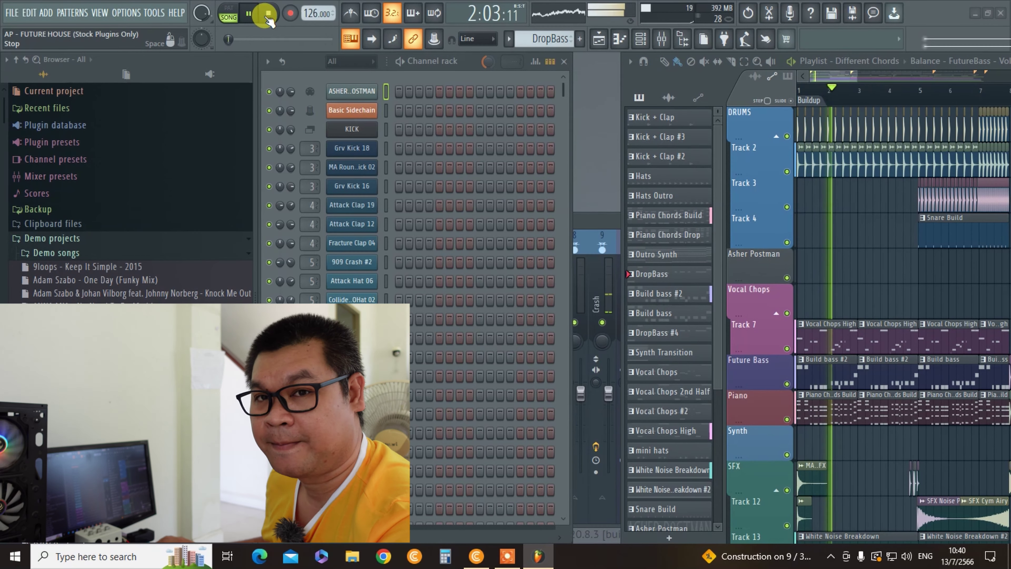
click(269, 15)
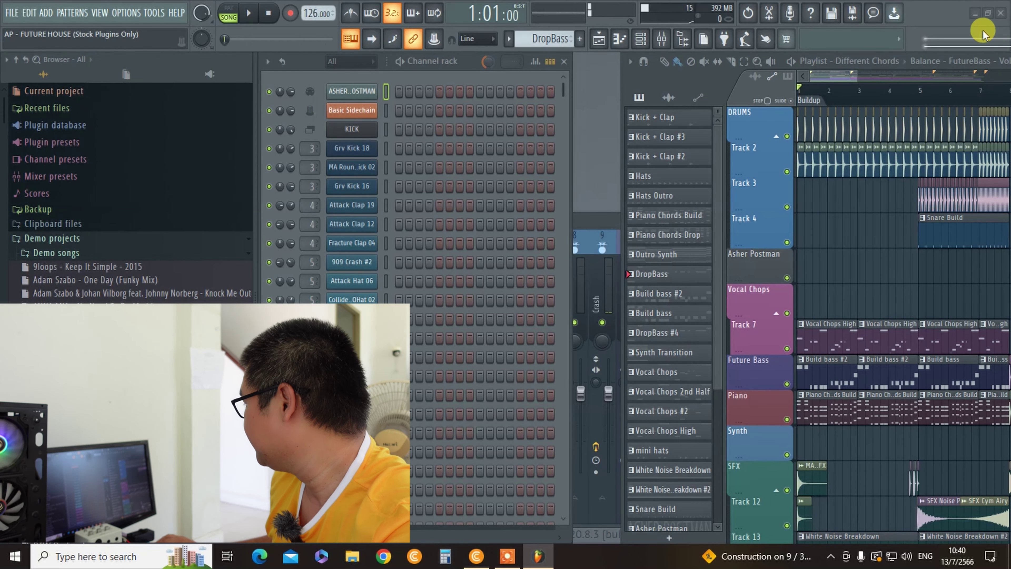
click(1002, 16)
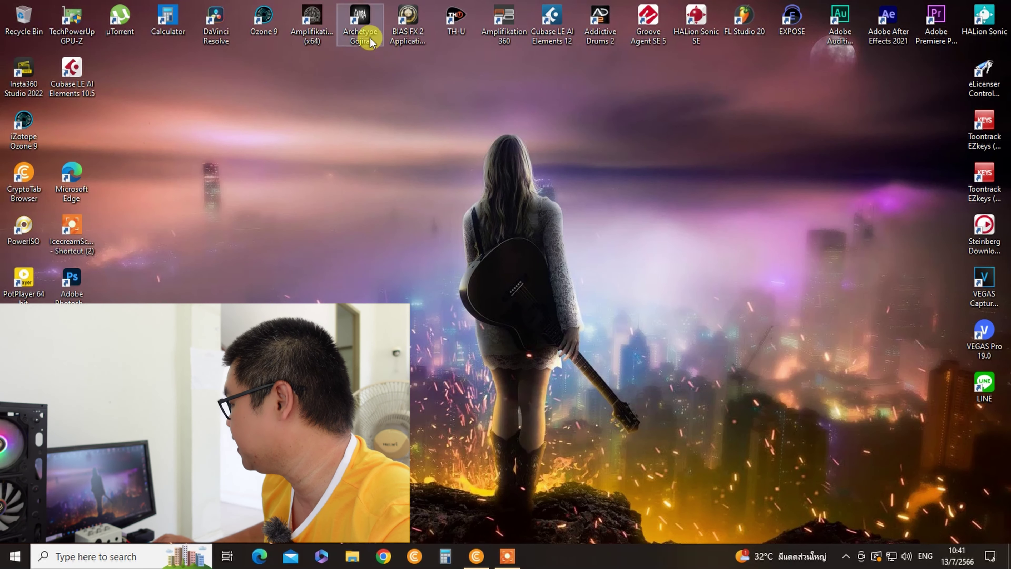
Step: Open Archetype Gojira, review its audio device settings and set the noise gate to -9.6
double_click(360, 20)
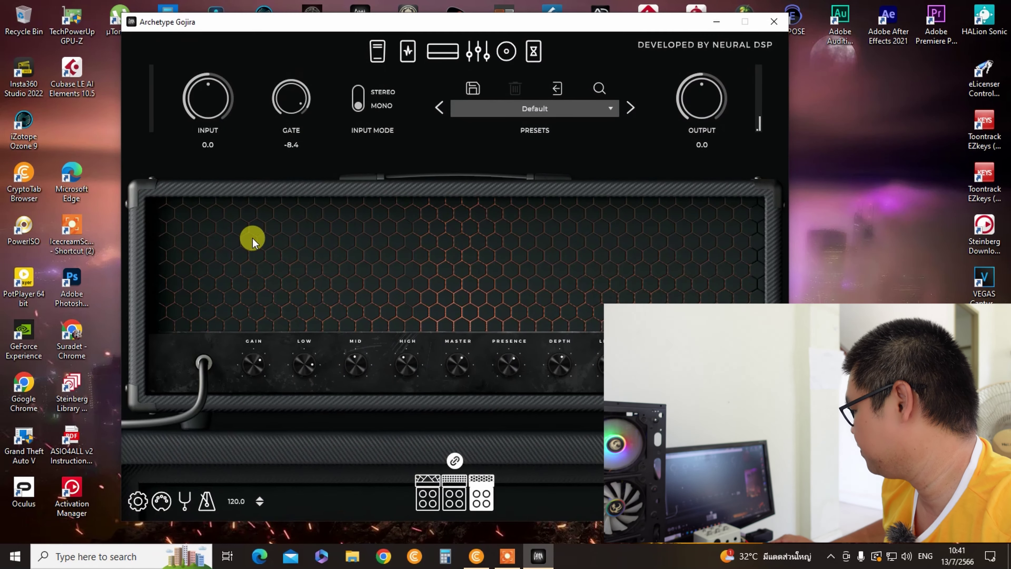
click(138, 501)
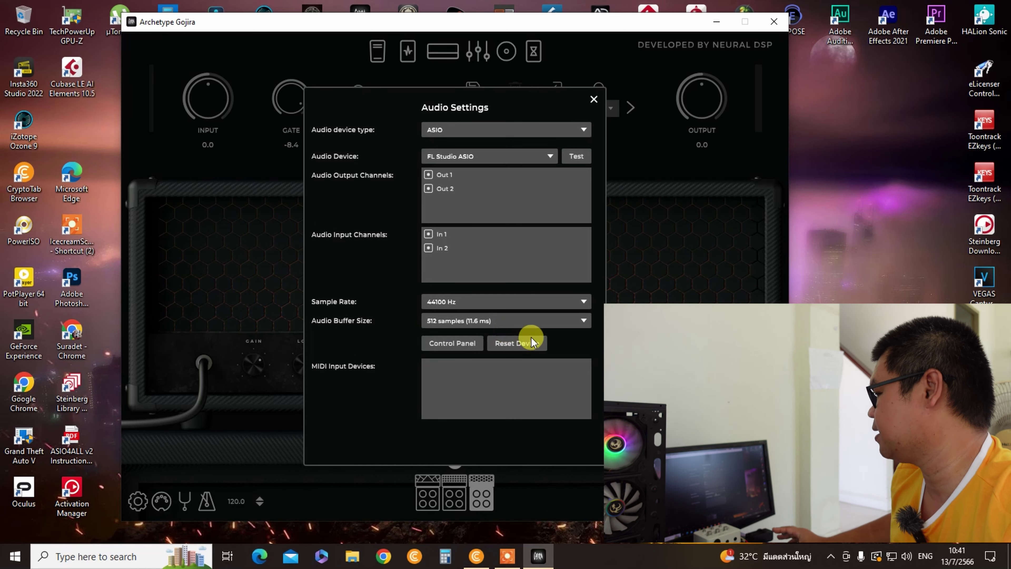
click(595, 97)
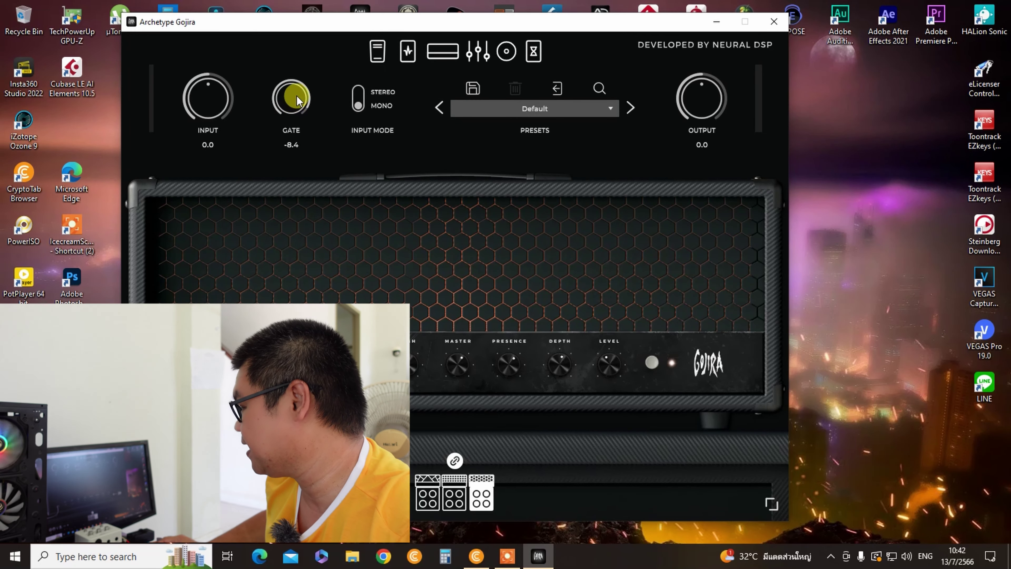
drag(297, 95, 264, 91)
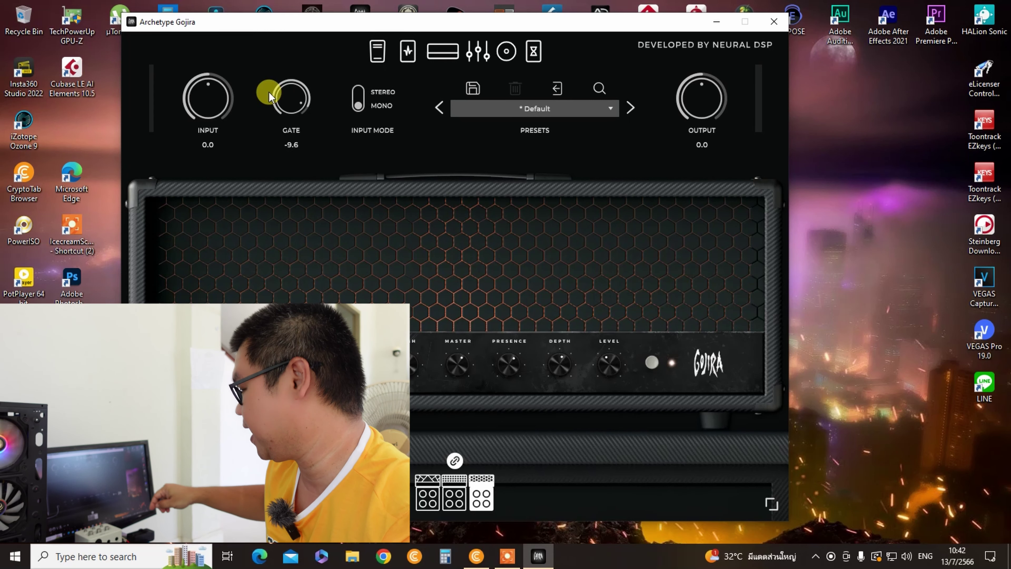
Step: Open YouTube in Chrome and search for "guitar backing track"
click(383, 565)
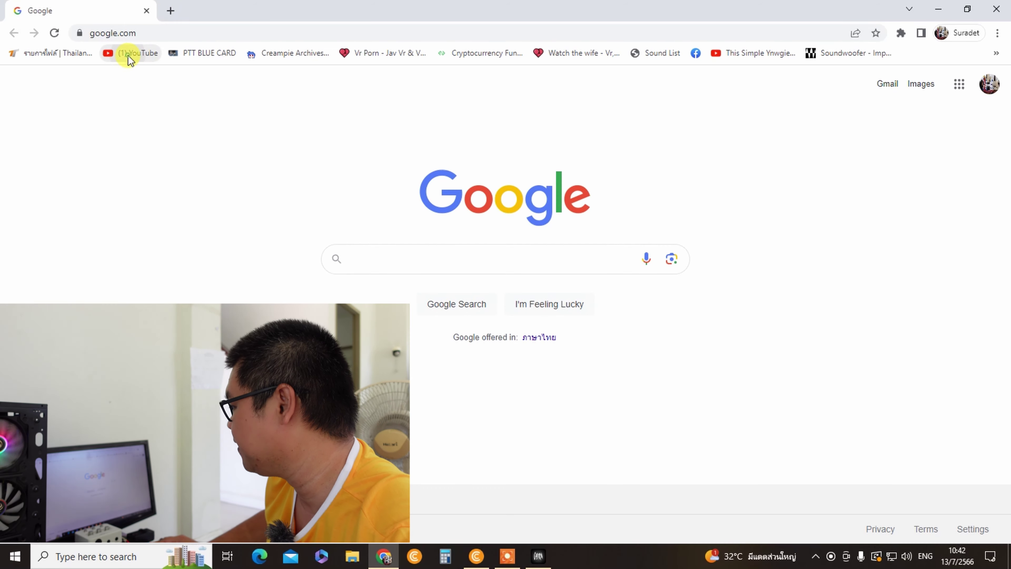
click(128, 54)
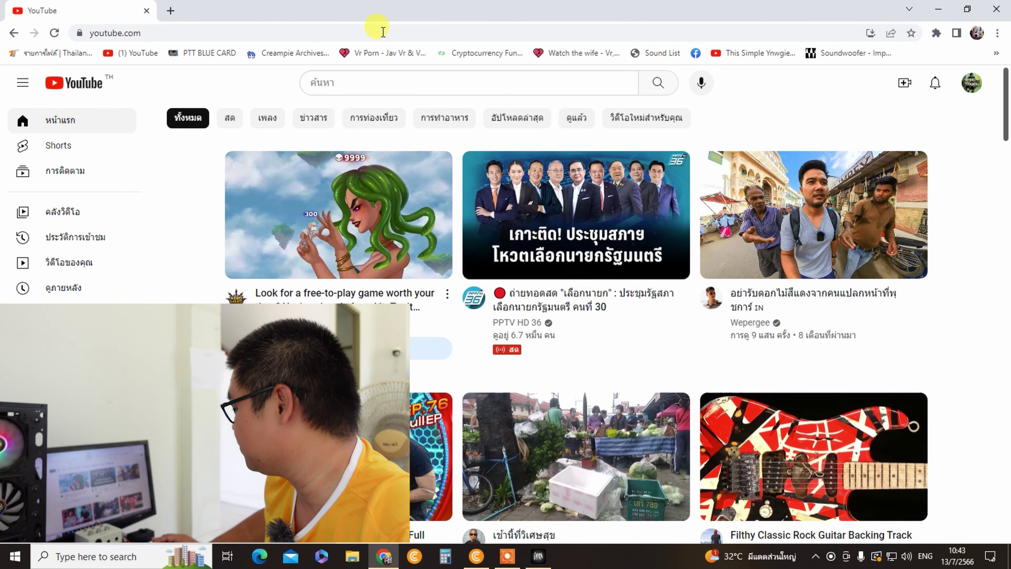
click(351, 83)
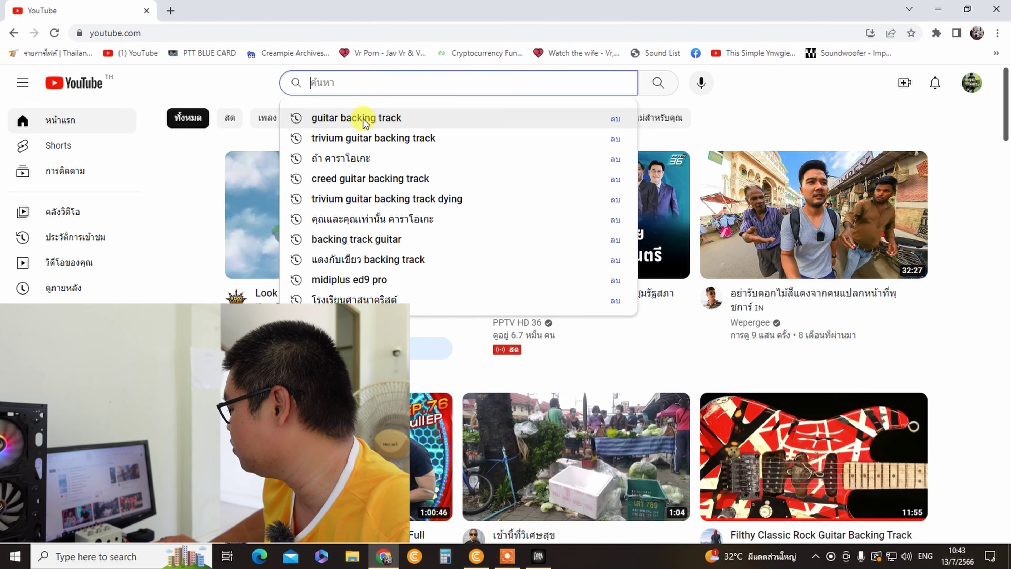
click(364, 122)
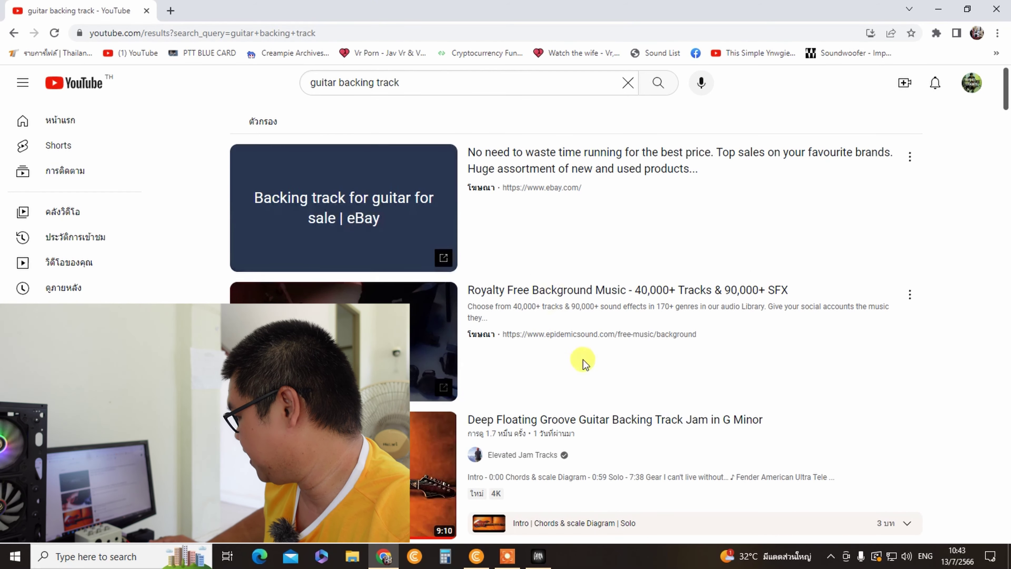
Step: Start the video "Blistering Blues Rock Guitar Backing Track Jam in G Minor" and skip its ad
scroll(581, 364, down, 5)
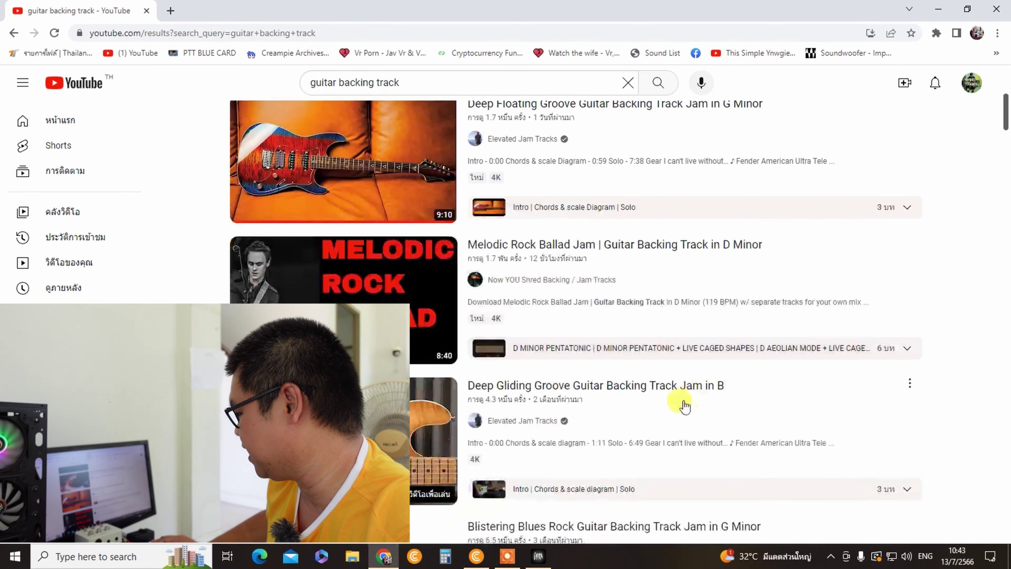
scroll(643, 422, down, 3)
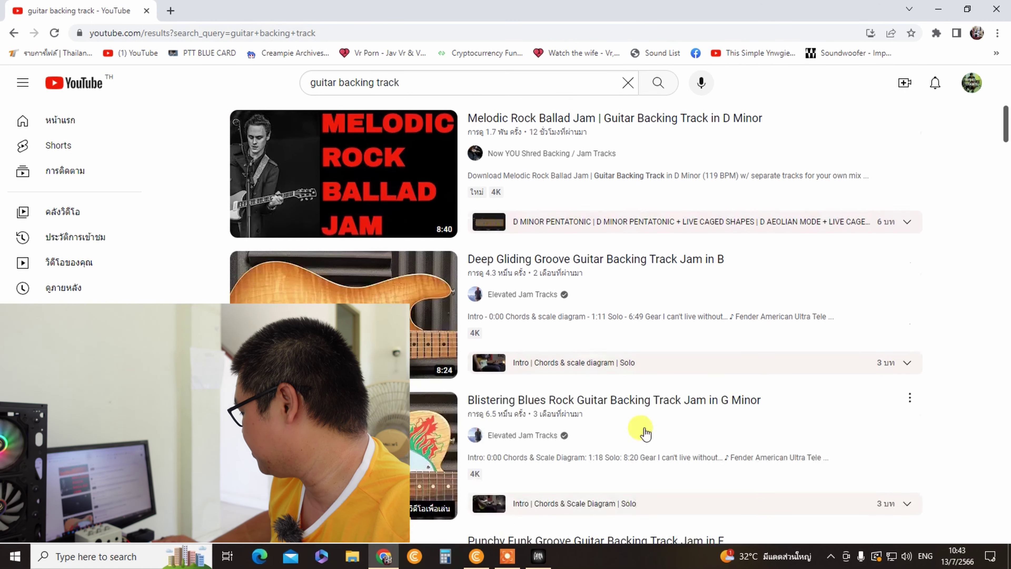
click(587, 402)
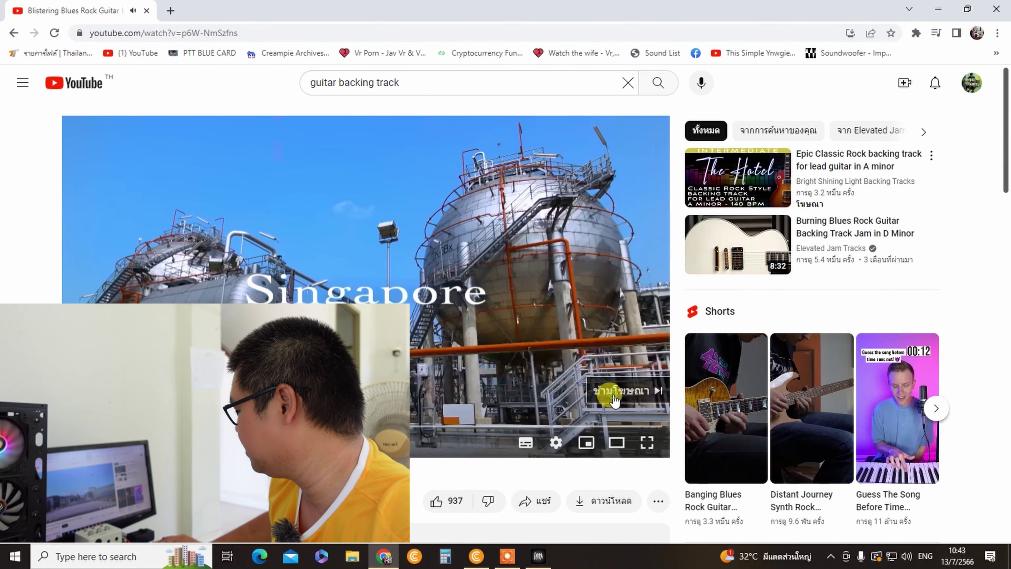
click(614, 400)
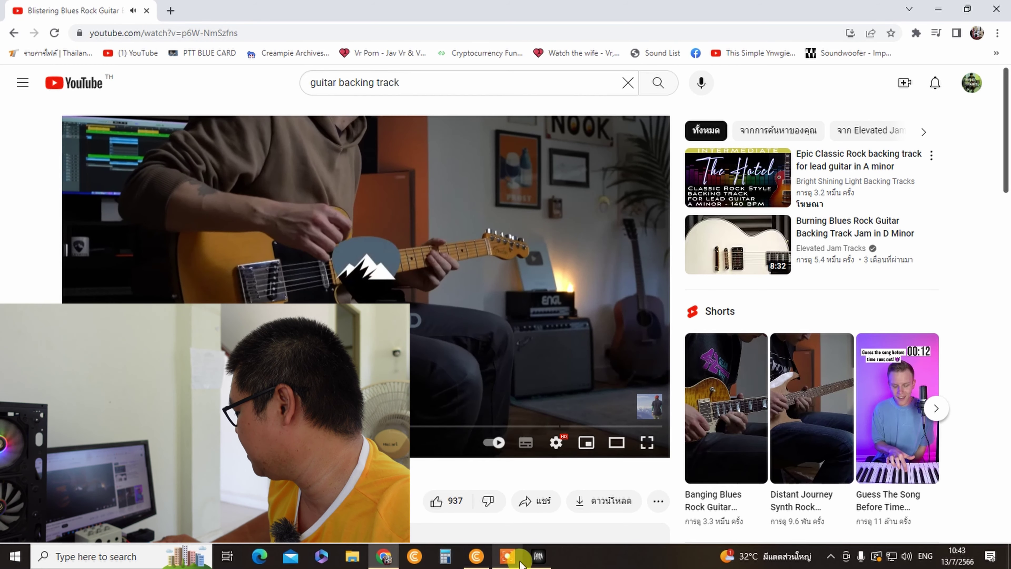
Step: Bring up Archetype Gojira while the backing track plays, and return to the video to pause it
click(539, 556)
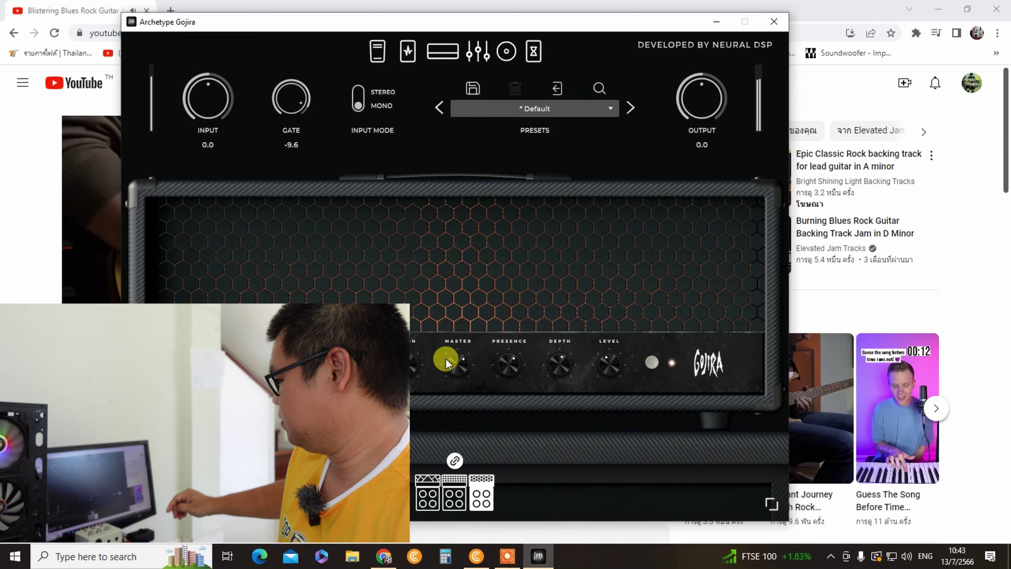
click(104, 276)
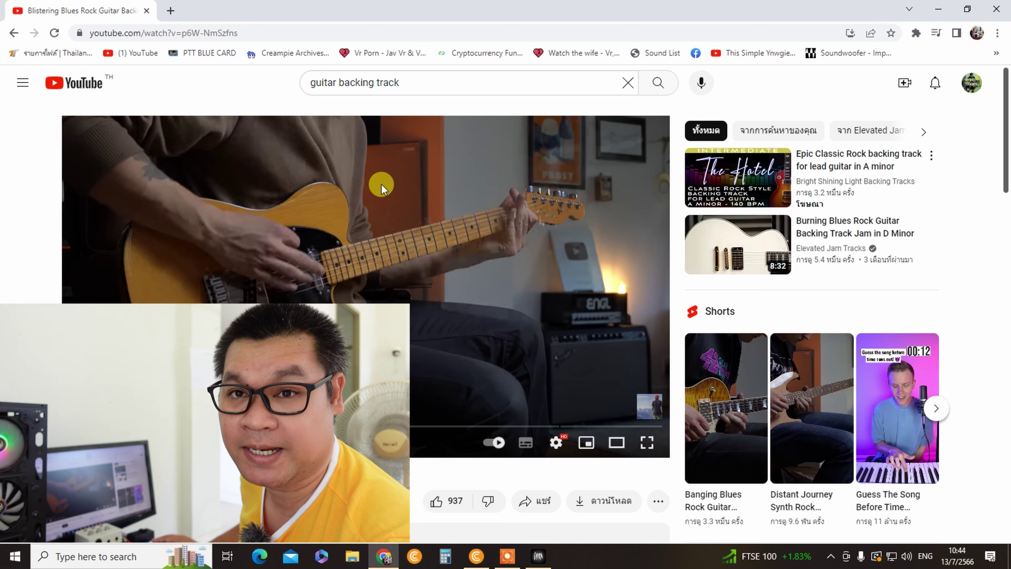
Step: Close Chrome and Archetype Gojira, and check the Windows playback device and volume
click(995, 10)
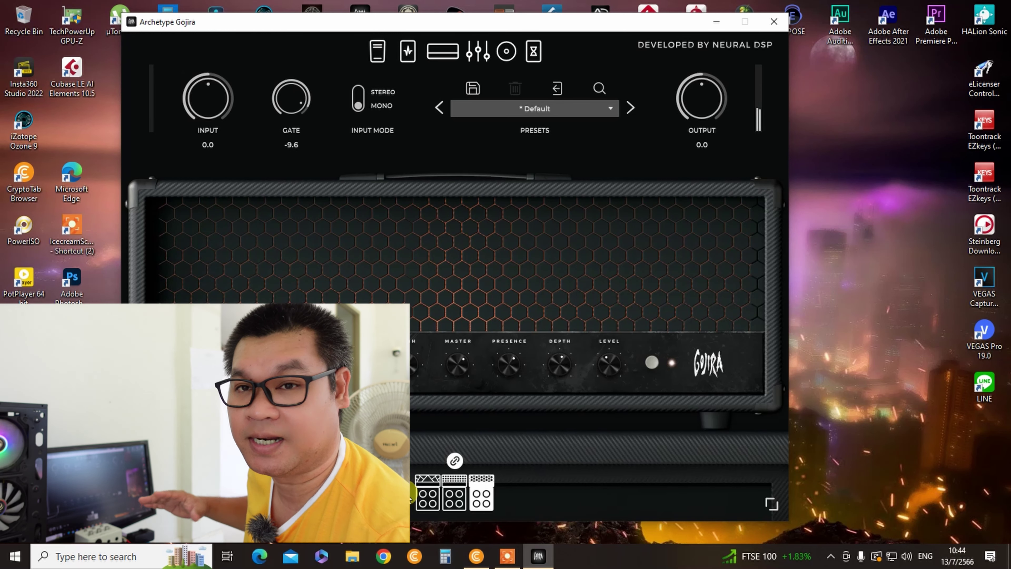
click(767, 23)
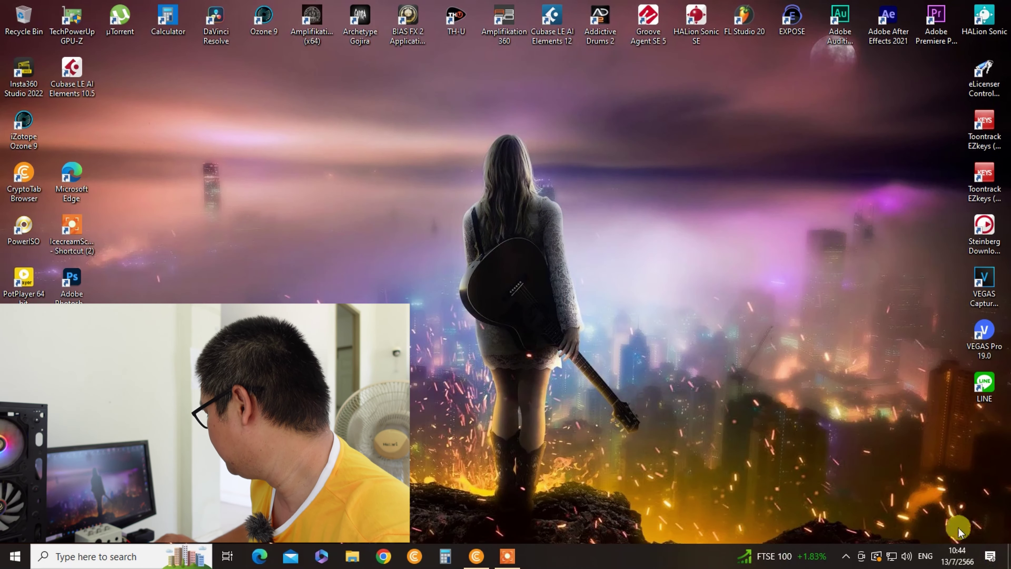
click(907, 556)
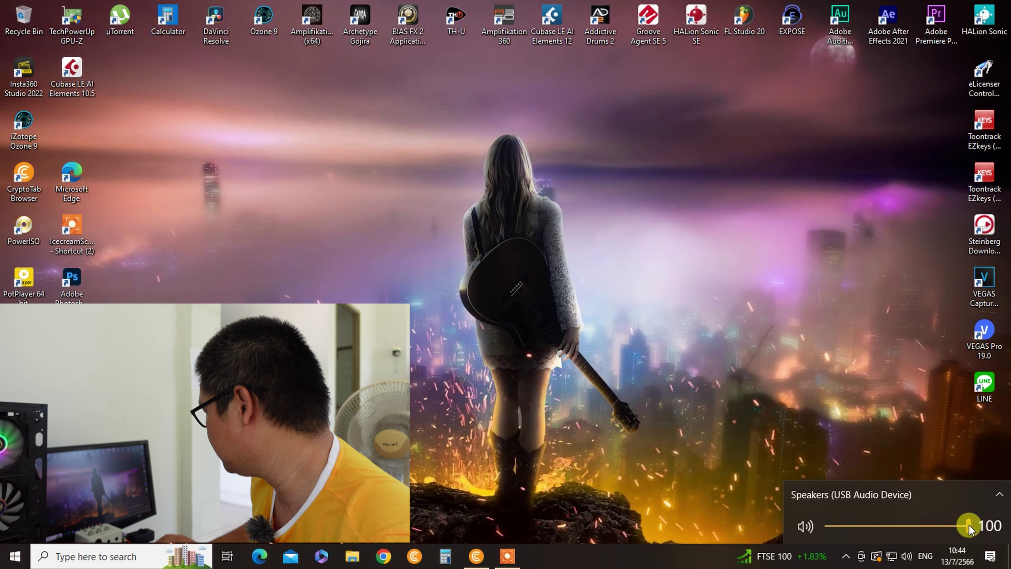
click(611, 325)
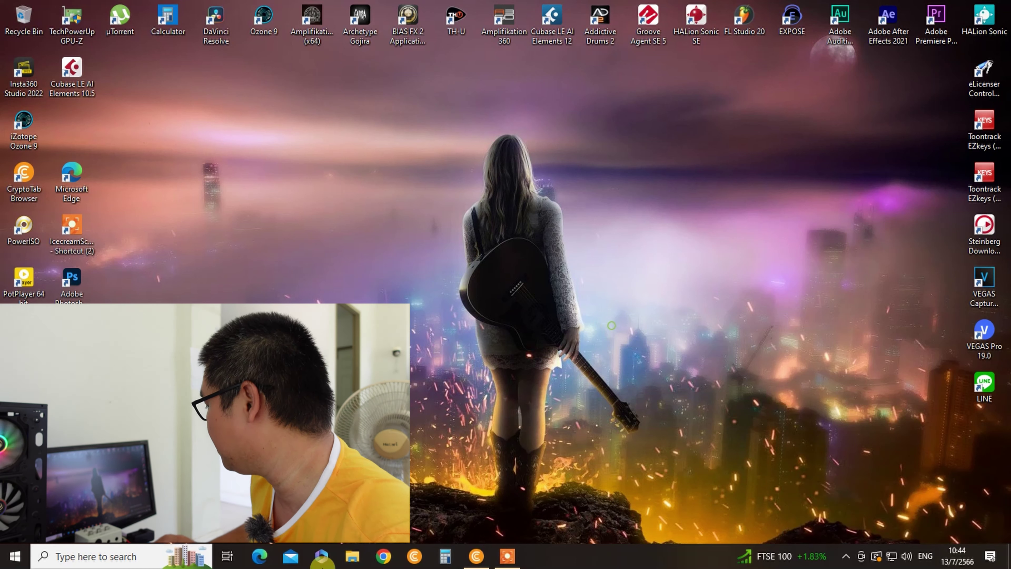
Step: Open YouTube in Chrome and search for "backing track guitar"
click(383, 557)
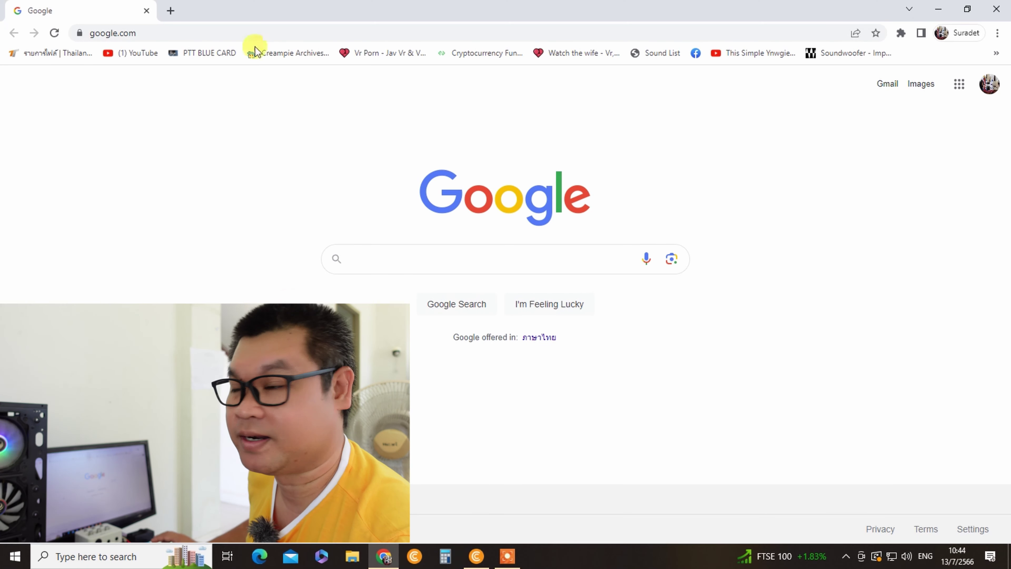
click(138, 53)
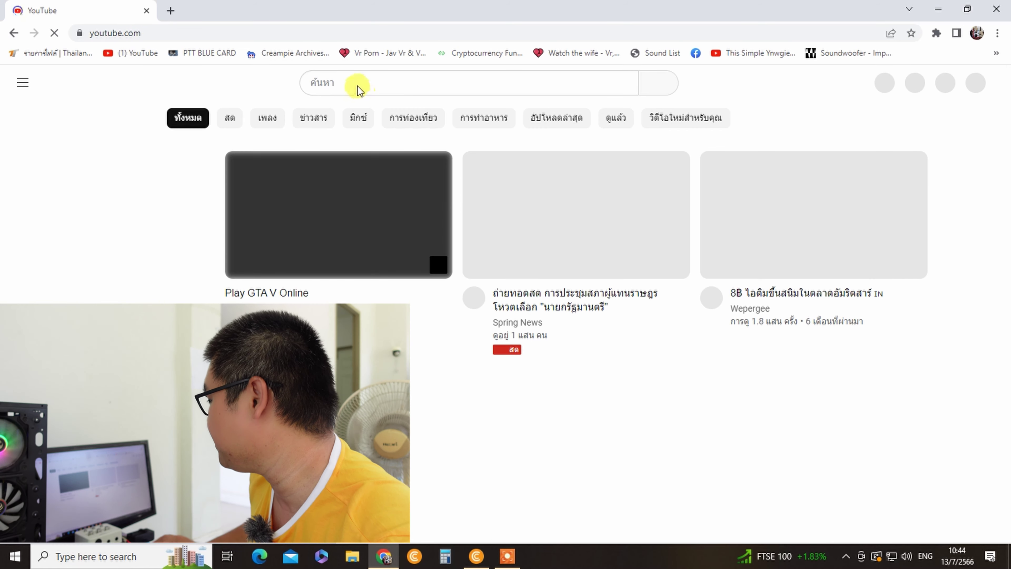
click(357, 85)
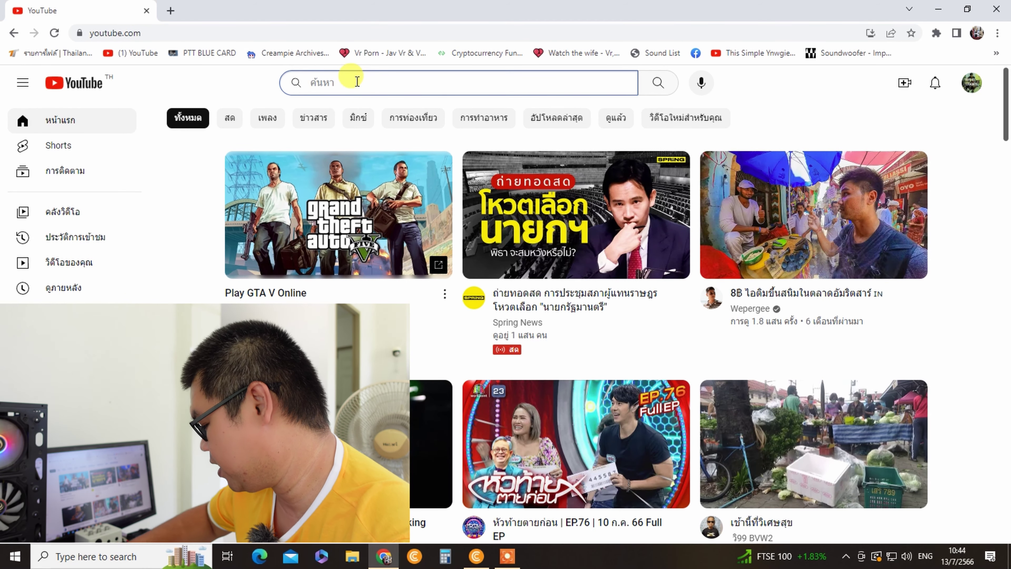
text(b)
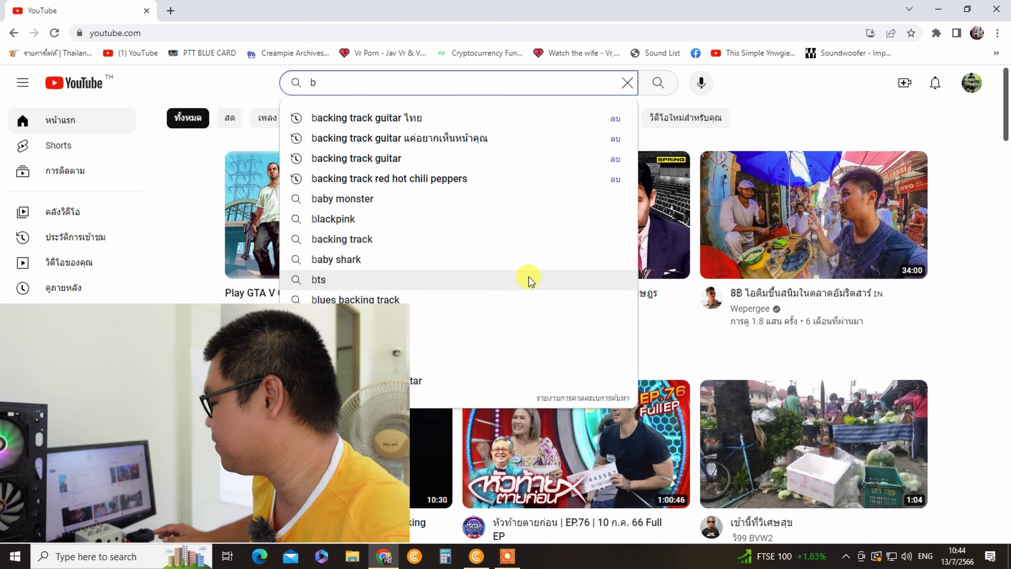
click(385, 160)
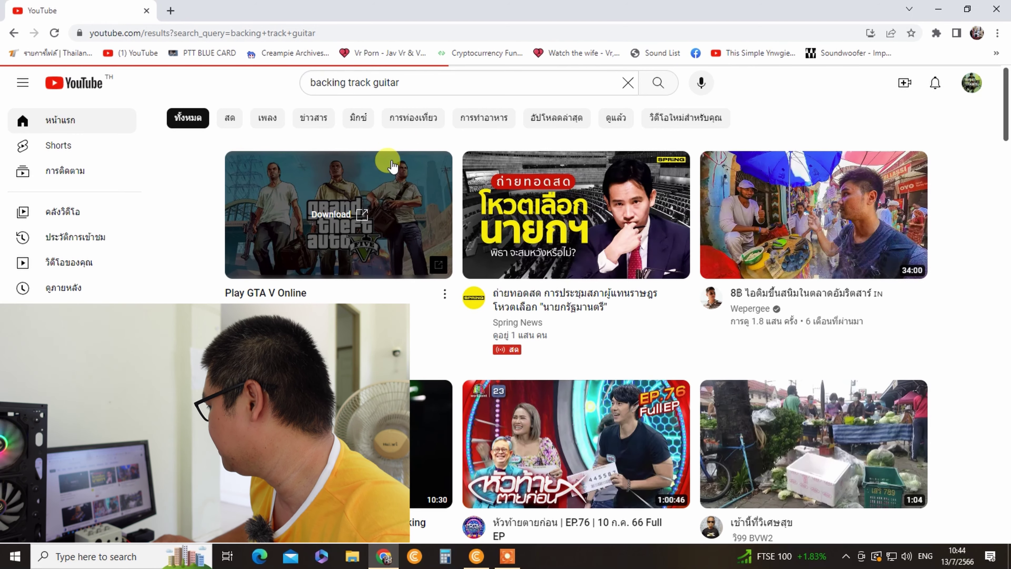
Step: Start the video "Deep Courageous Ballad Guitar Backing Track Jam in E Minor" and minimize Chrome while it plays
scroll(565, 364, down, 4)
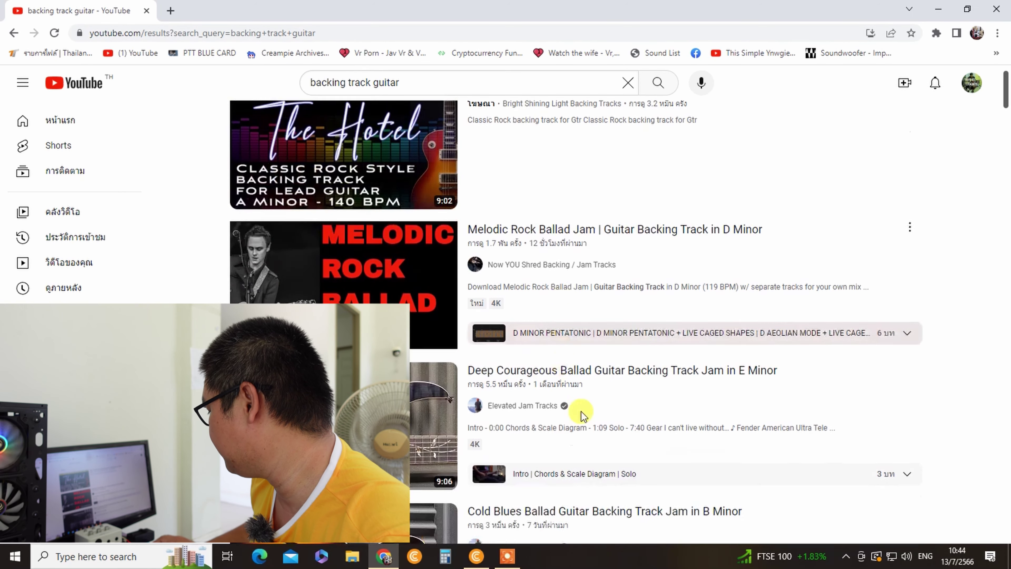
click(589, 245)
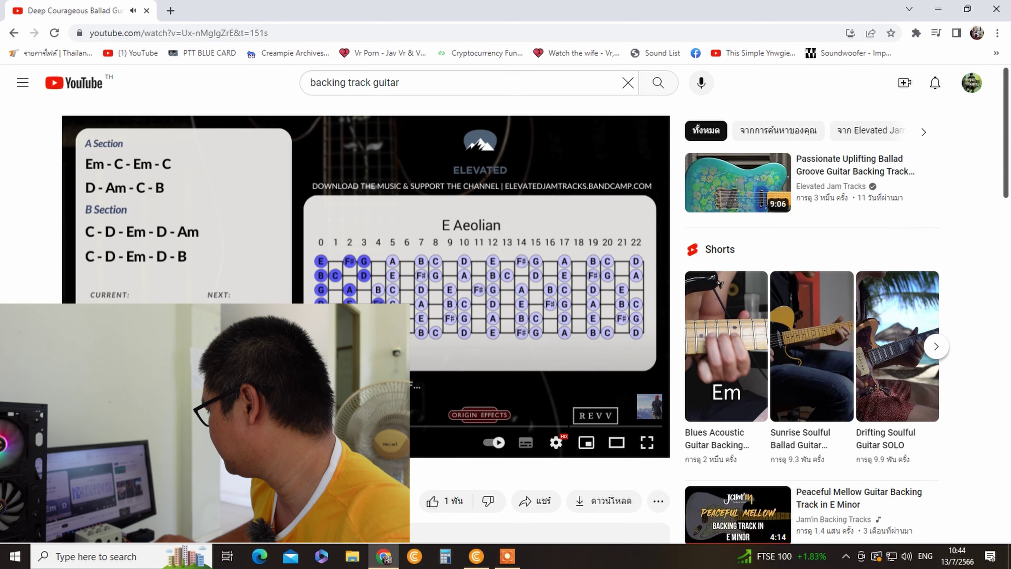
click(936, 9)
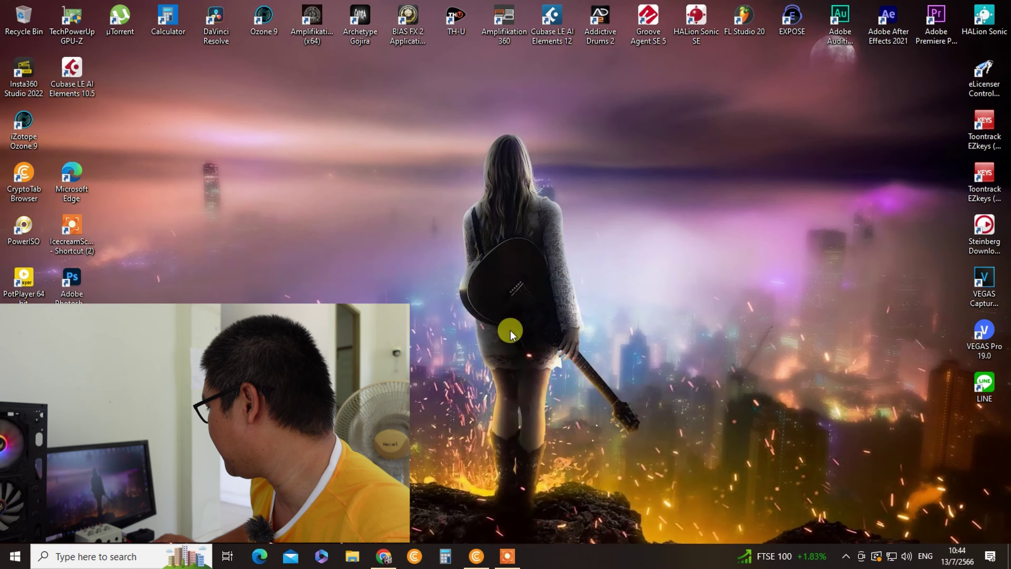
Step: Launch Archetype Gojira, dismiss its audio settings, and adjust the delay in the delay and reverb pedal section
double_click(355, 25)
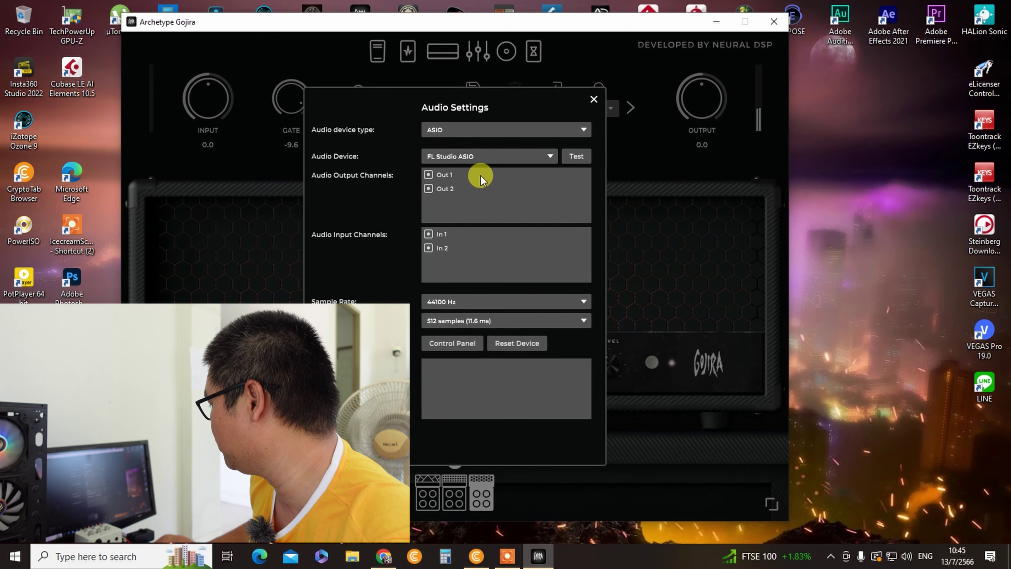
click(593, 100)
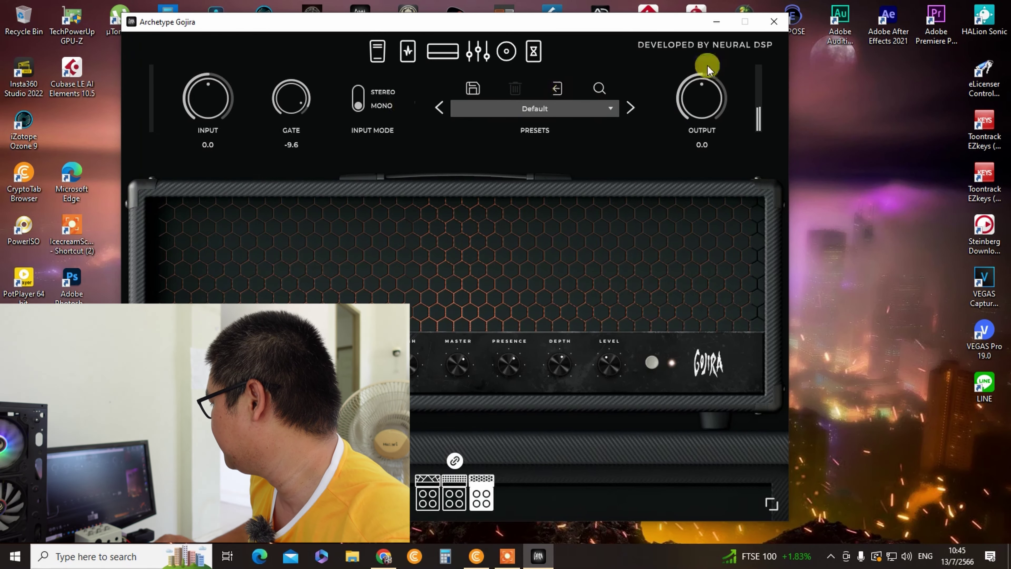
click(533, 51)
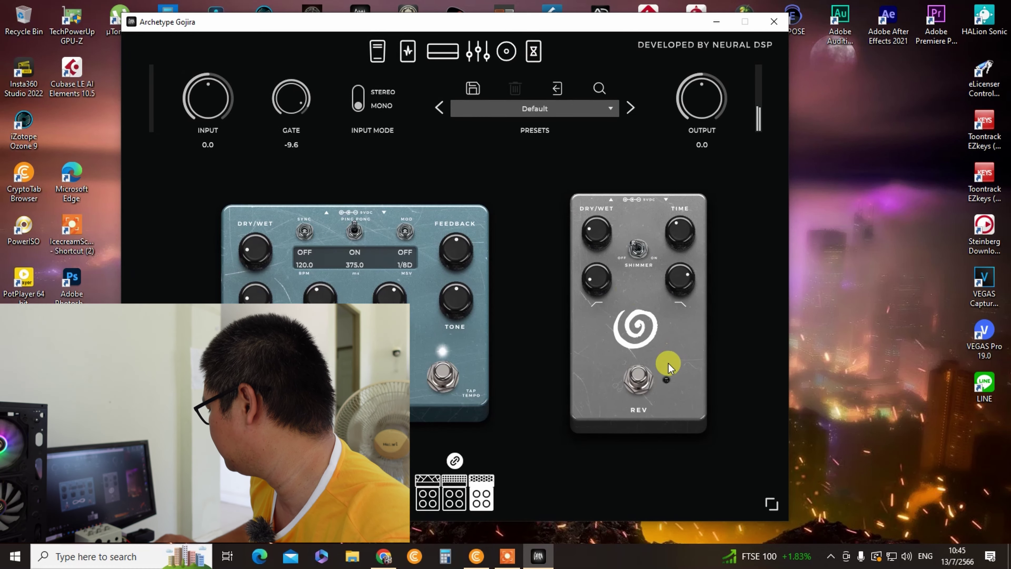
click(254, 249)
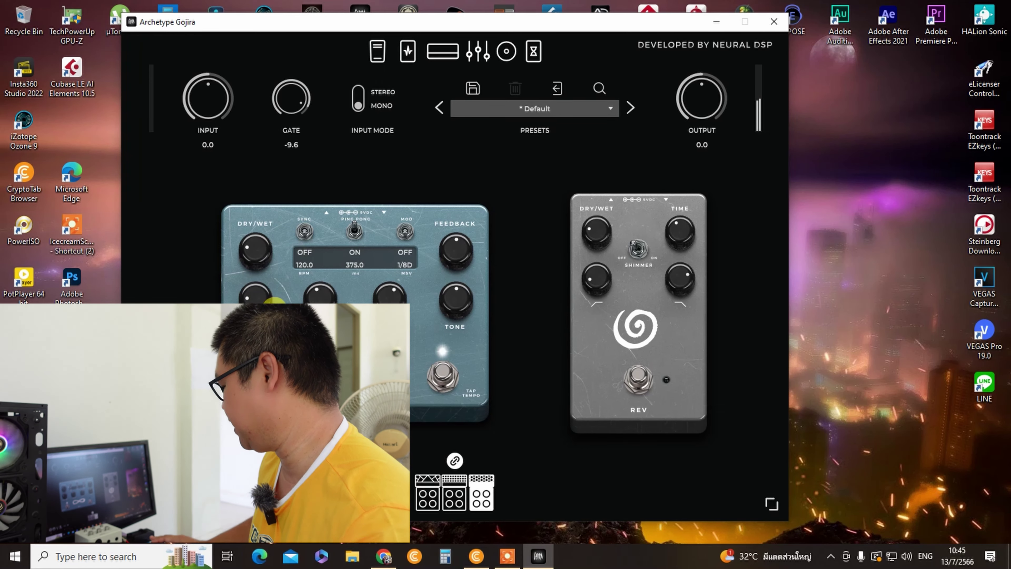
Step: Close Chrome with the backing track and exit Archetype Gojira
click(378, 565)
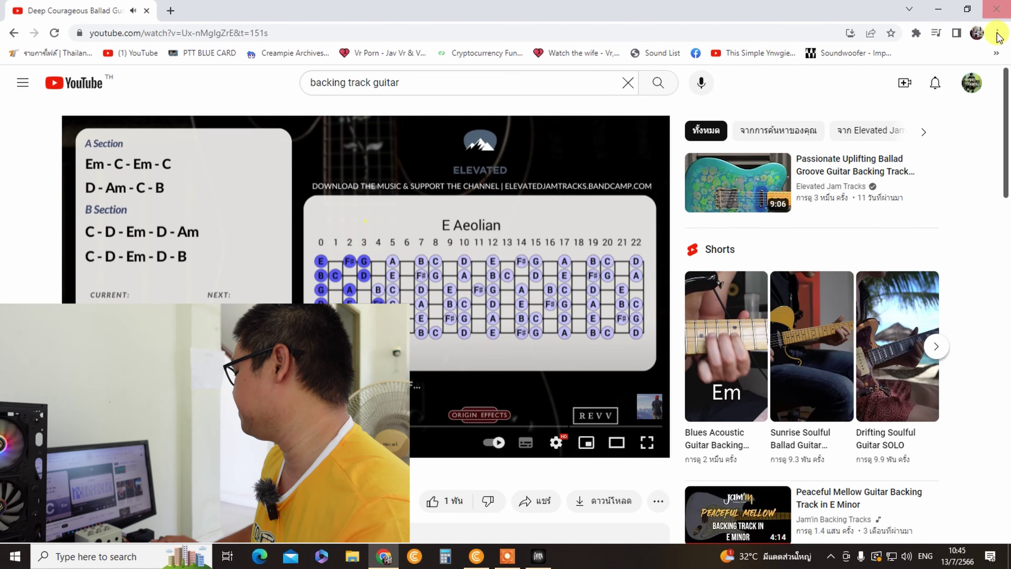
click(996, 8)
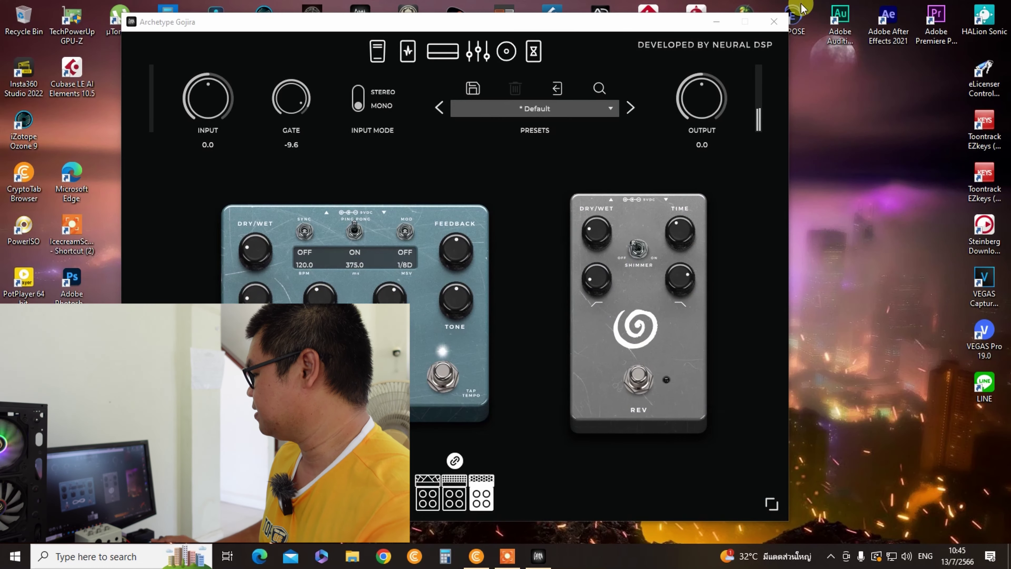
click(773, 21)
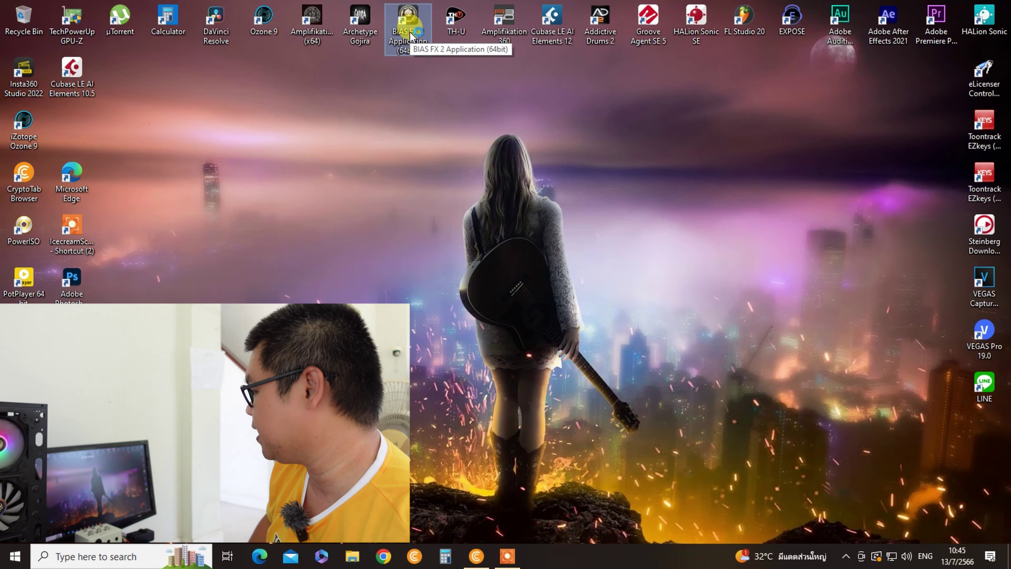
Step: Launch BIAS FX 2 and set its audio driver type to ASIO in the audio settings
double_click(410, 34)
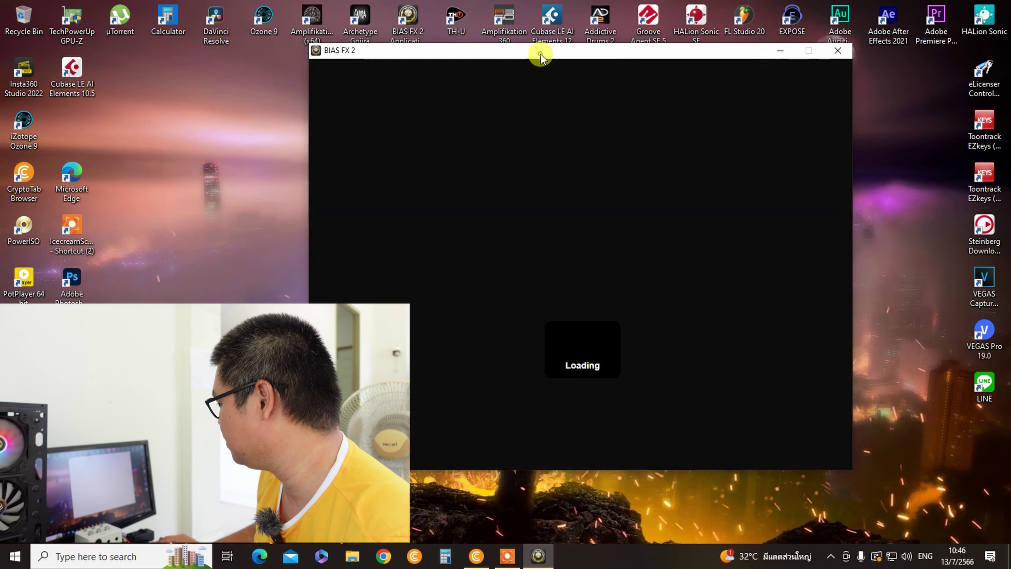
drag(540, 54, 432, 50)
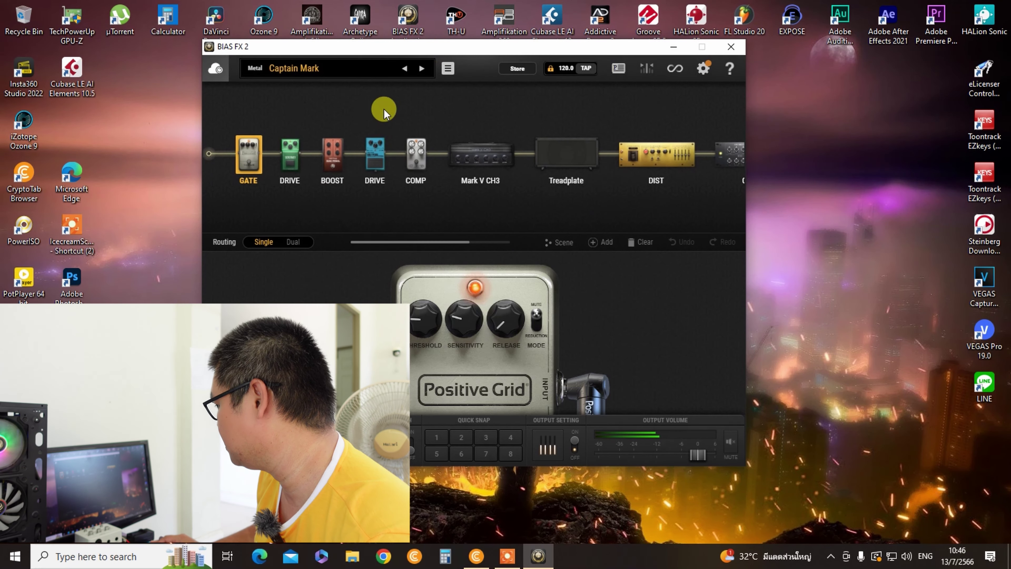
click(701, 71)
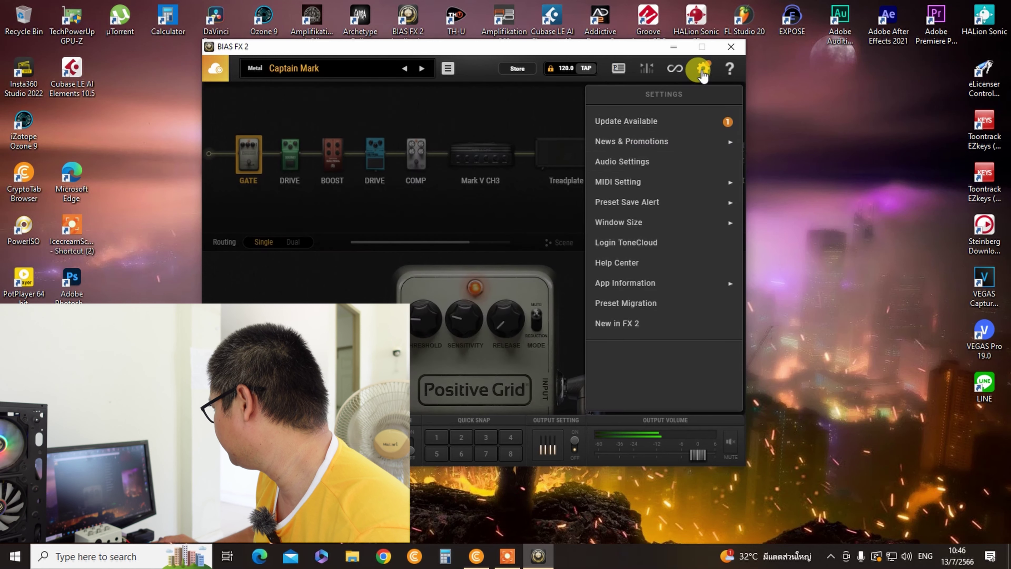
click(622, 164)
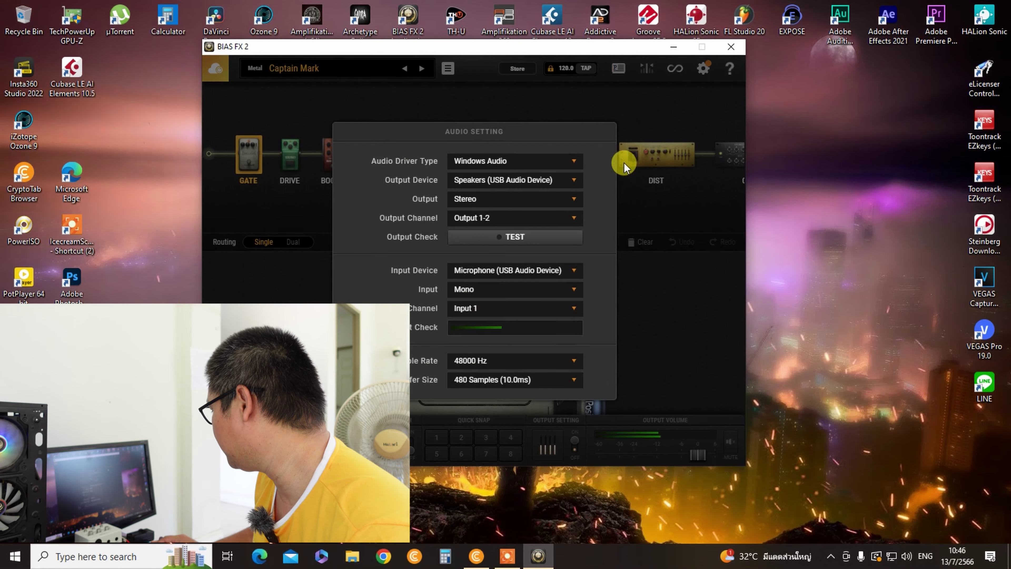
click(572, 163)
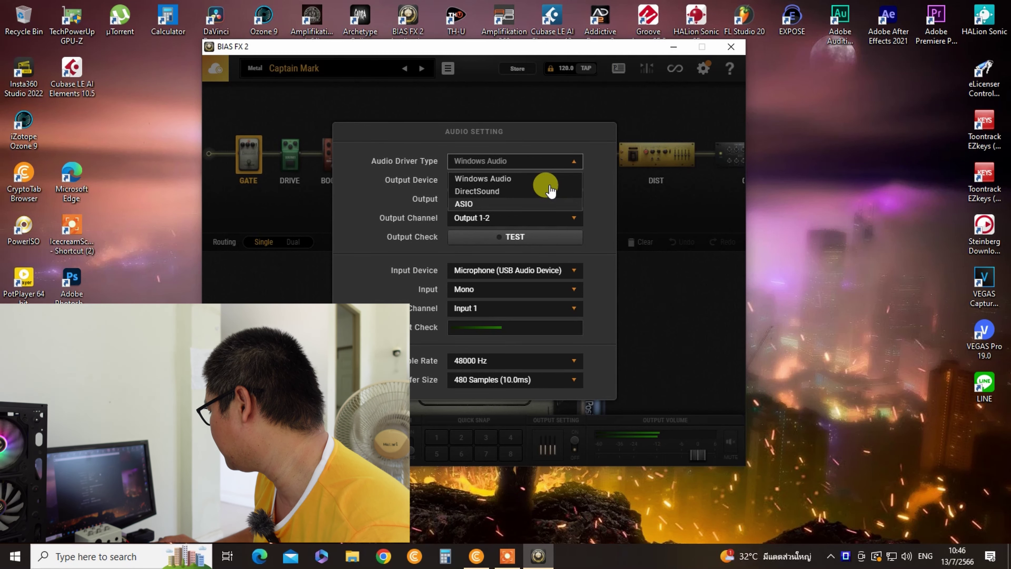
click(551, 203)
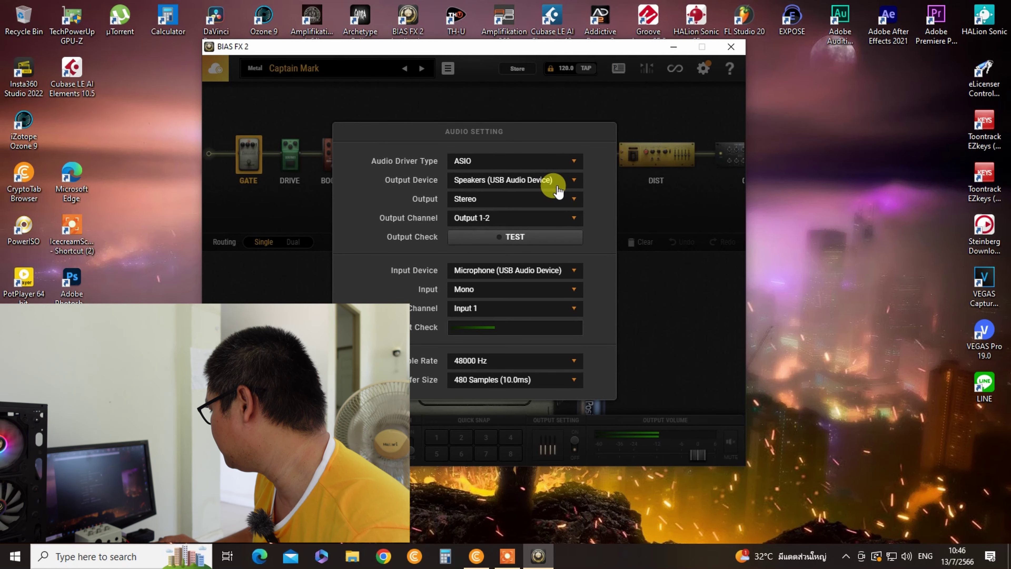
Step: Close and reopen the audio settings, choose FL Studio ASIO as the output device, and return to the signal chain
click(567, 181)
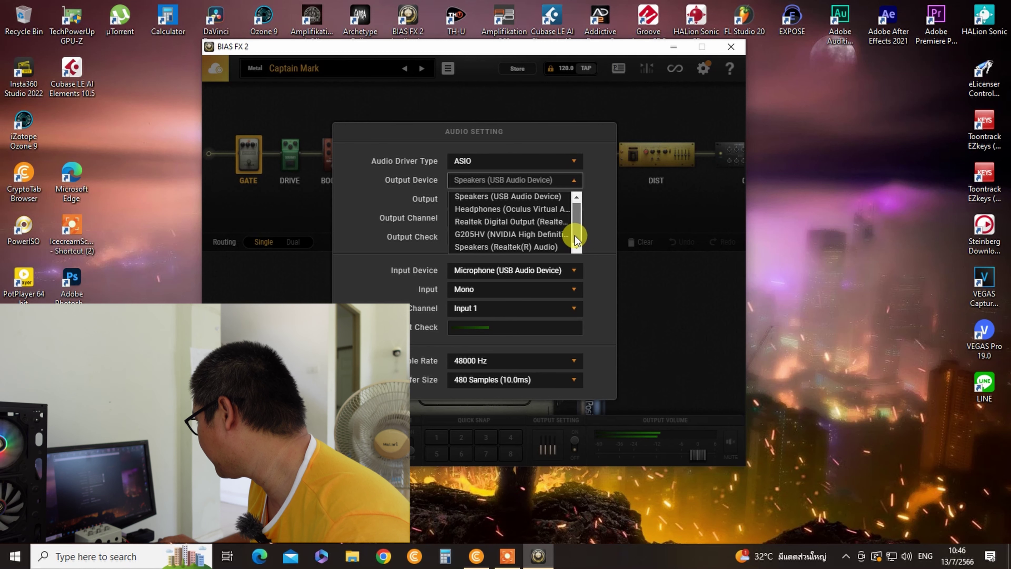
click(509, 195)
click(476, 297)
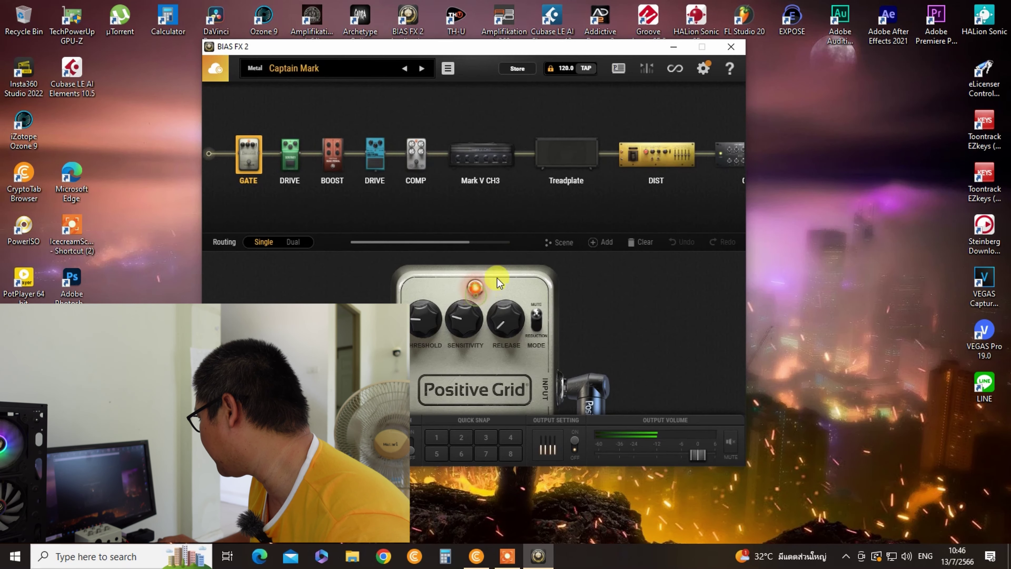
click(703, 69)
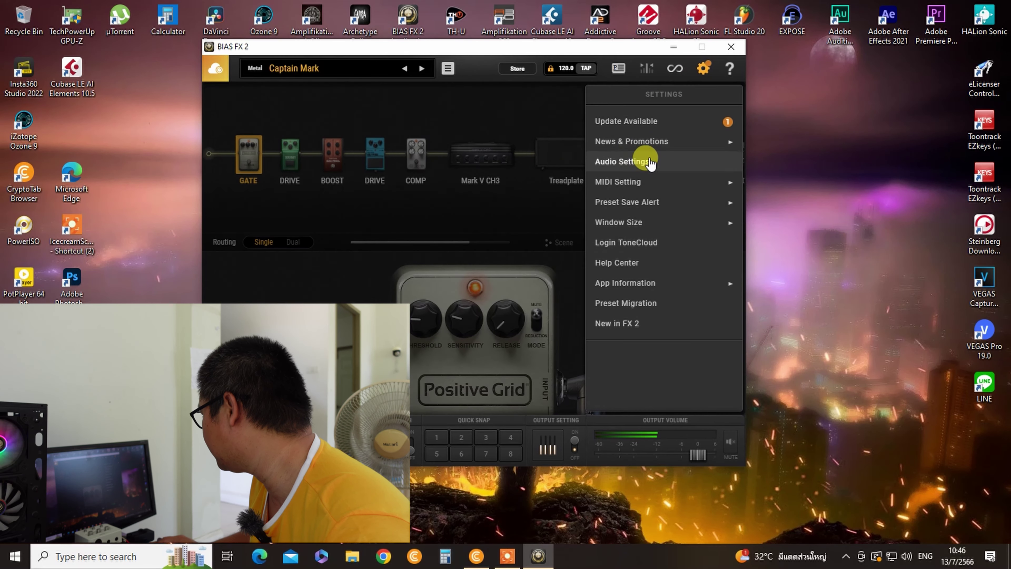
click(627, 161)
click(495, 203)
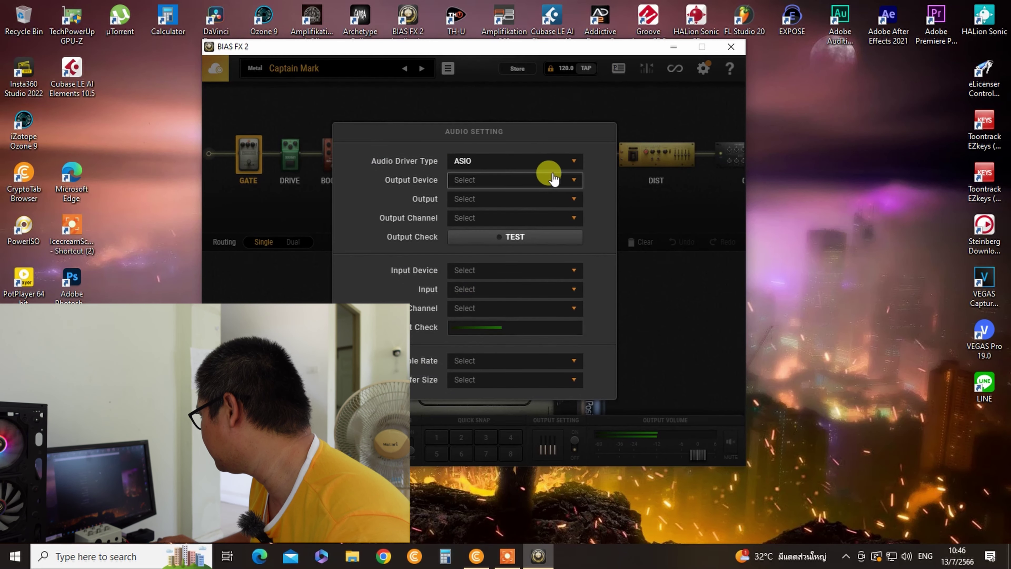
click(566, 180)
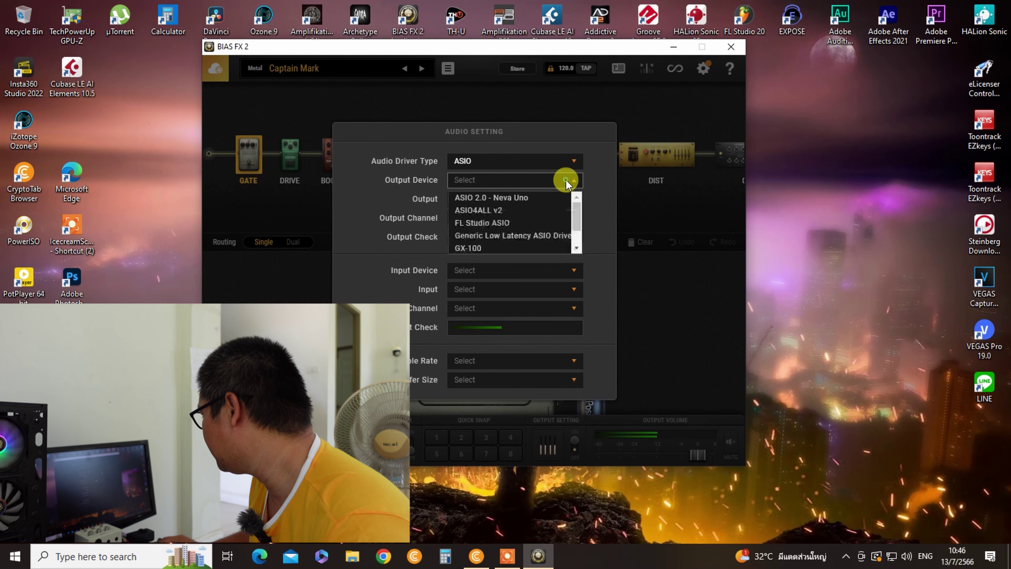
click(499, 225)
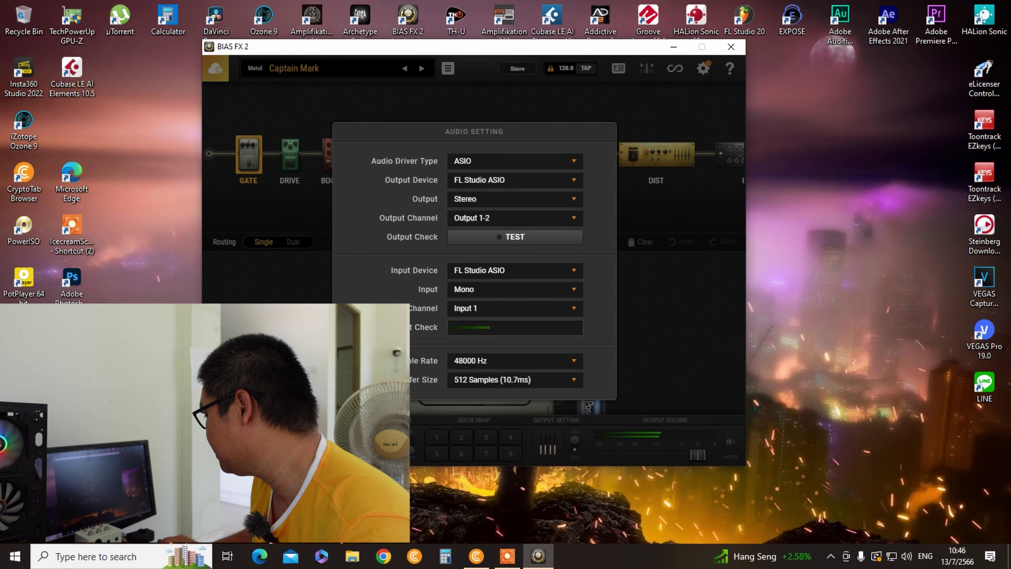
key(Escape)
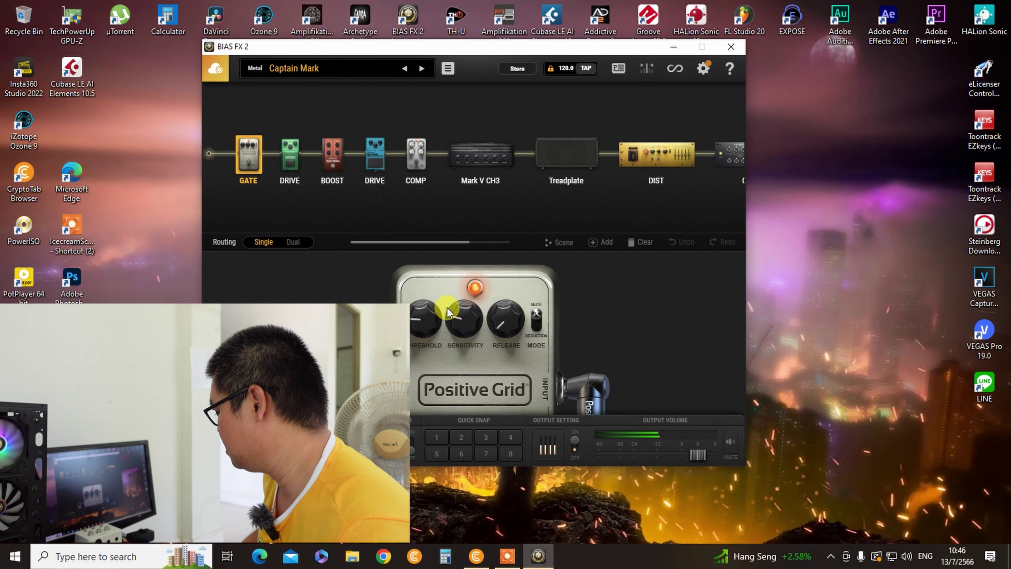
Step: Raise the threshold, sensitivity and release of the GATE pedal, and readjust its threshold and sensitivity
mouse_move(306, 186)
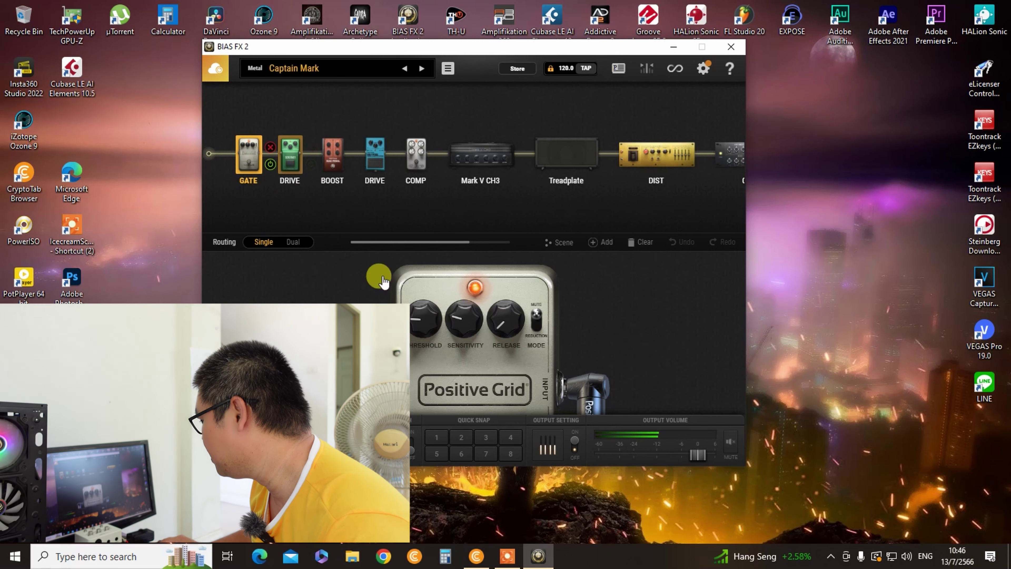
mouse_move(247, 176)
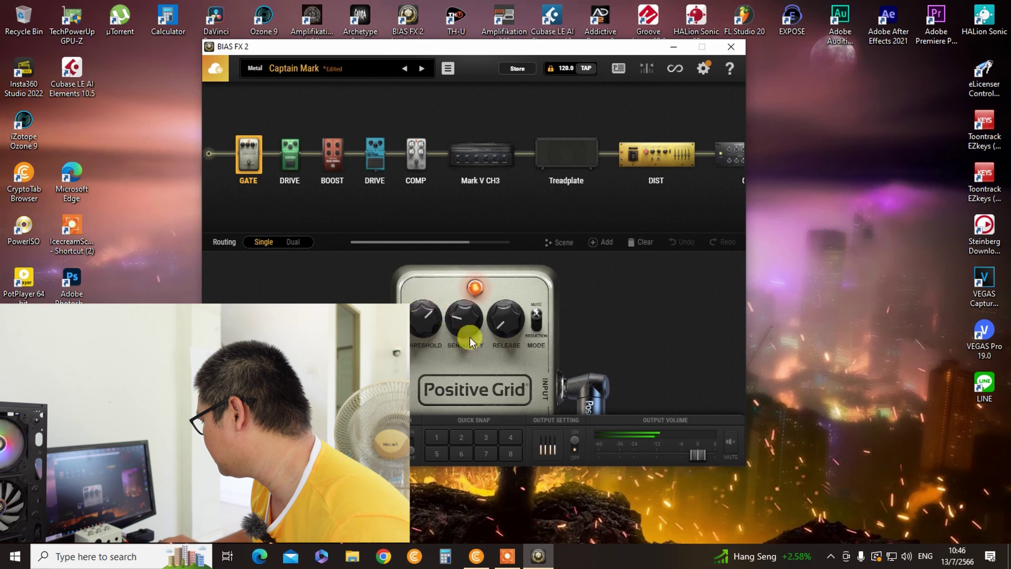
drag(509, 331, 494, 285)
click(538, 330)
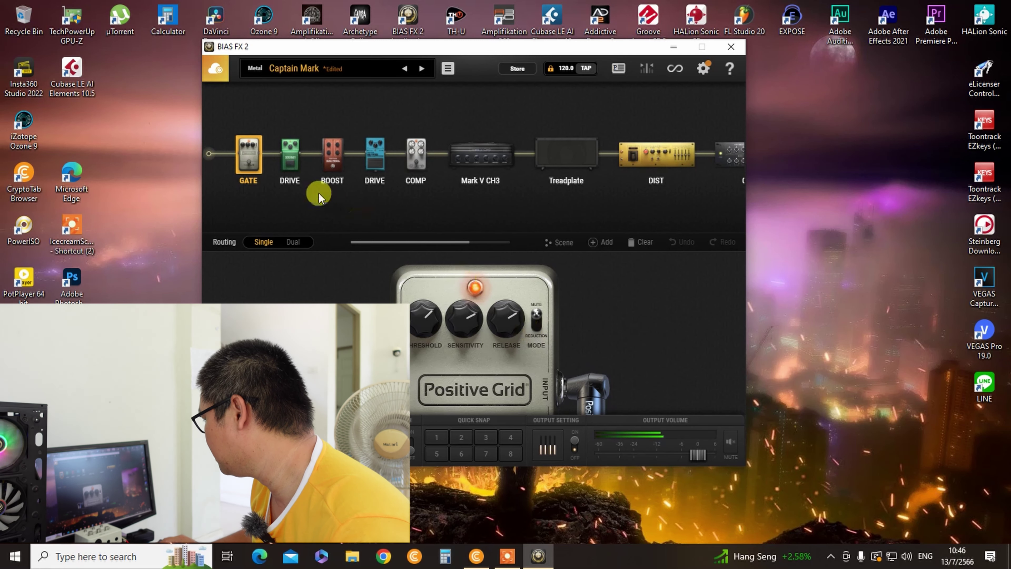
mouse_move(246, 163)
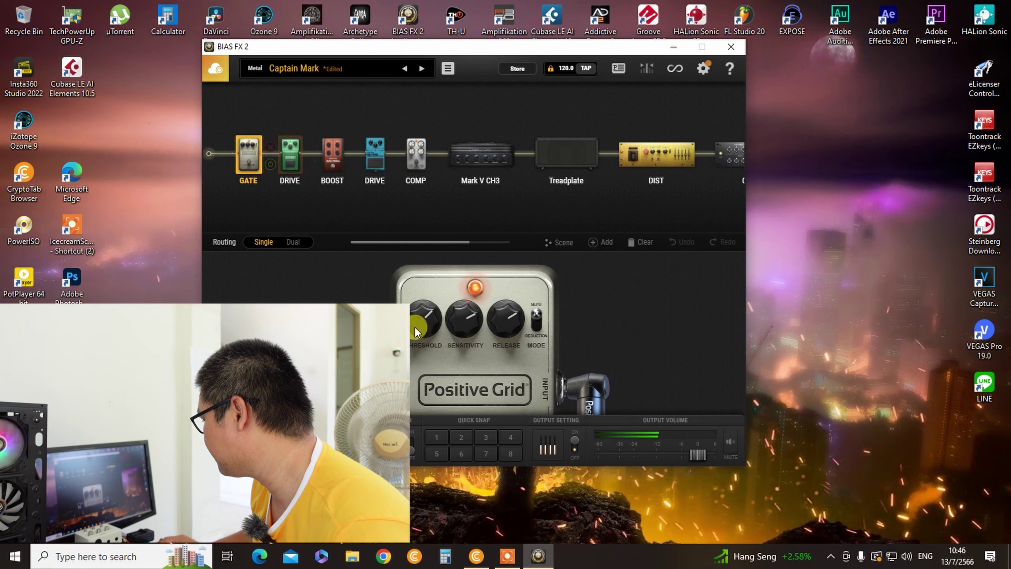
drag(418, 318, 414, 293)
drag(471, 330, 531, 327)
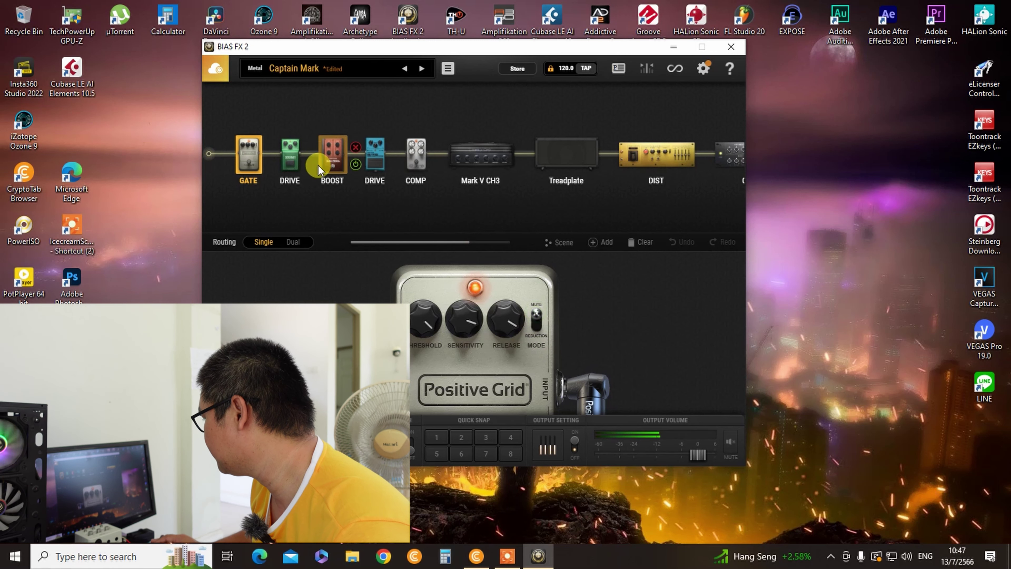
Step: Show the controls of the green DRIVE pedal and of the Mark V CH3 amp in the signal chain
click(293, 169)
click(431, 337)
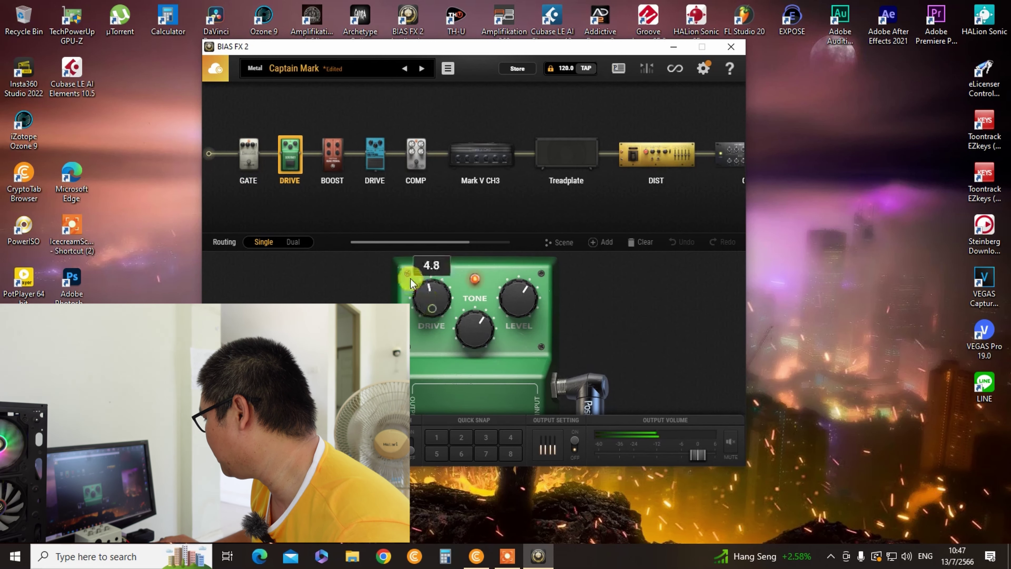
click(478, 158)
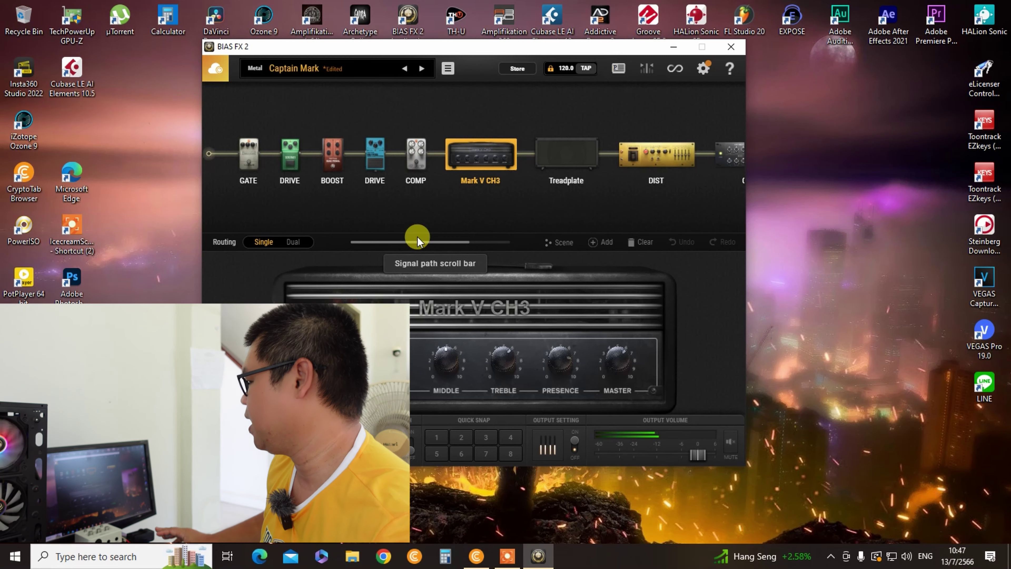
Step: Close BIAS FX 2, launch Cubase LE AI Elements 10.5 and create an empty project
click(731, 47)
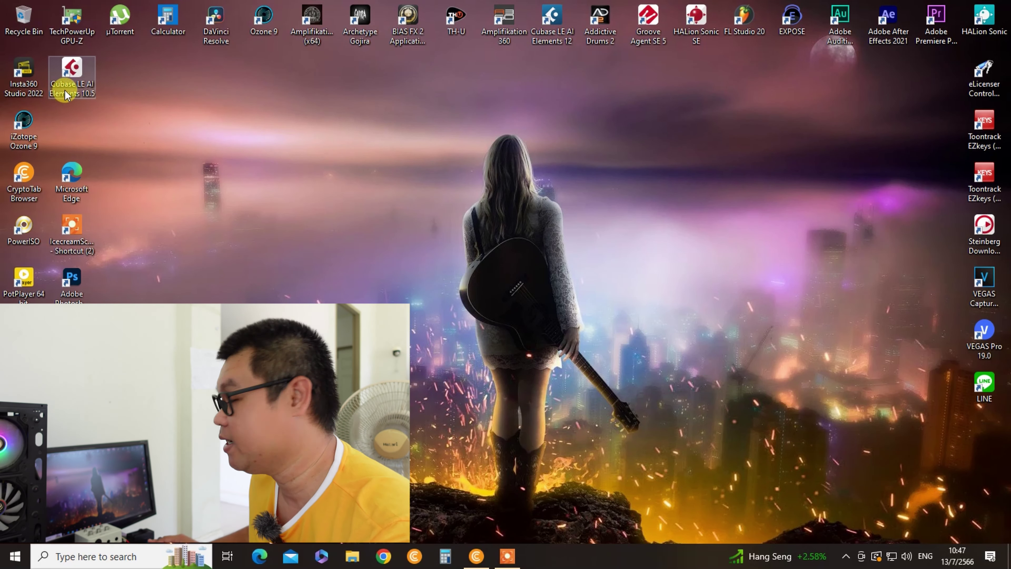
double_click(81, 75)
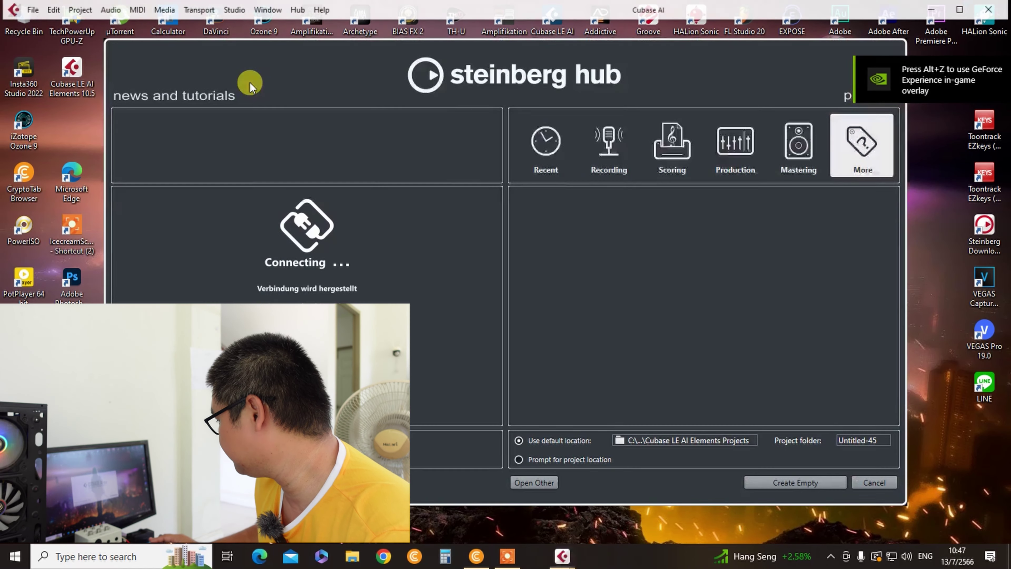
double_click(533, 203)
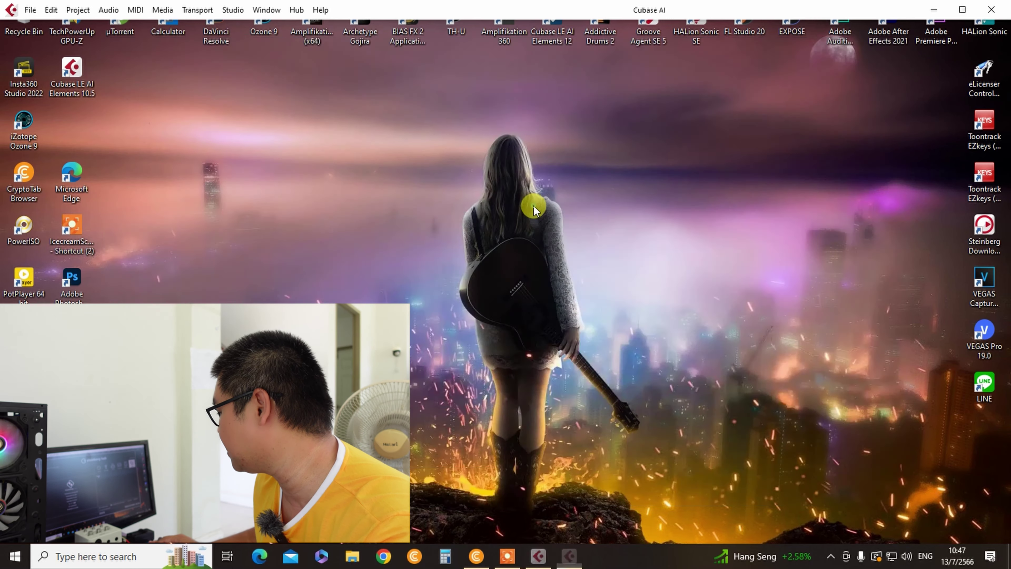
Step: Check the VST Audio System's ASIO driver and the FL Studio ASIO ports in the Studio Setup, and accept the settings
click(233, 10)
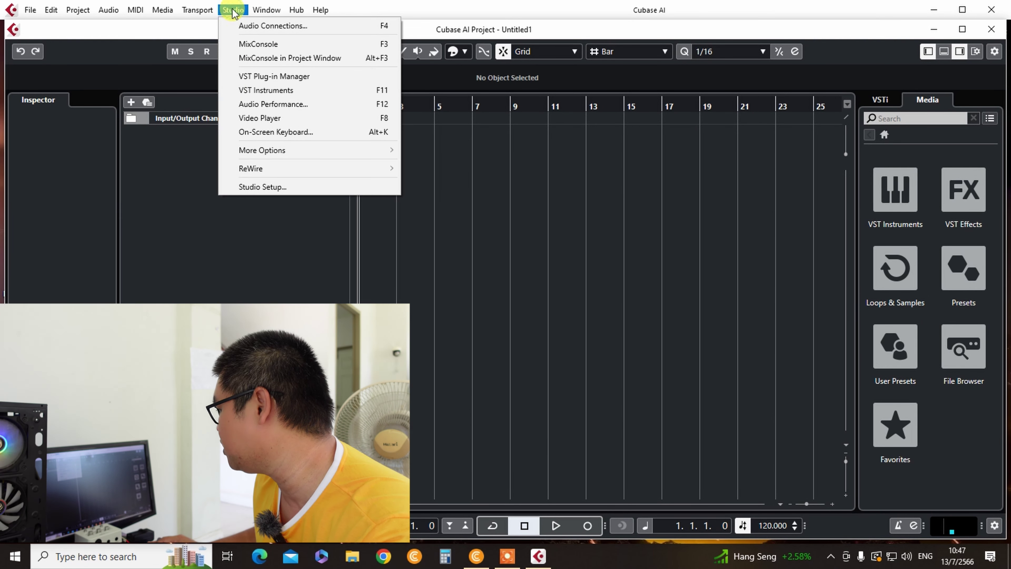
click(244, 189)
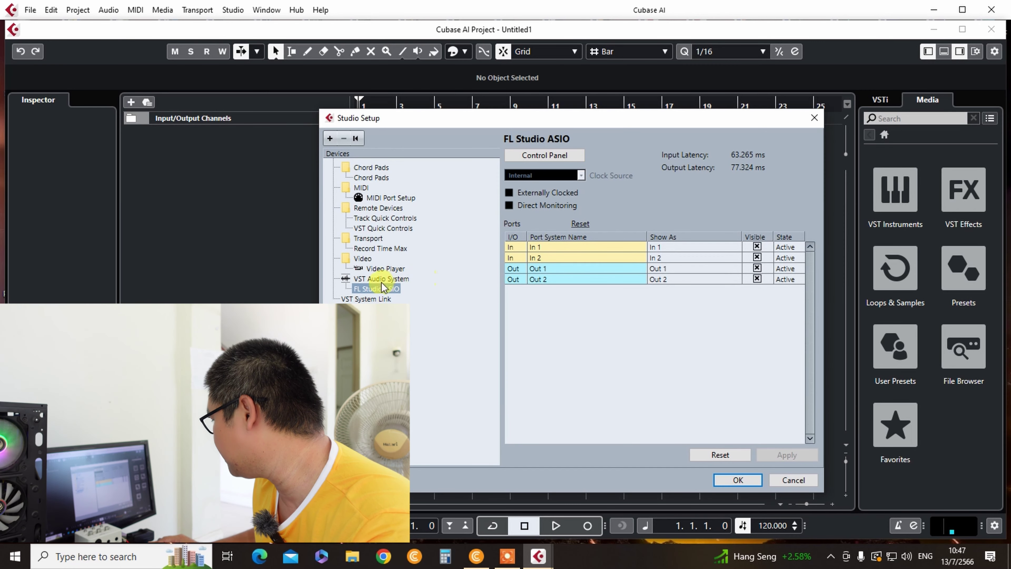
click(391, 279)
click(389, 287)
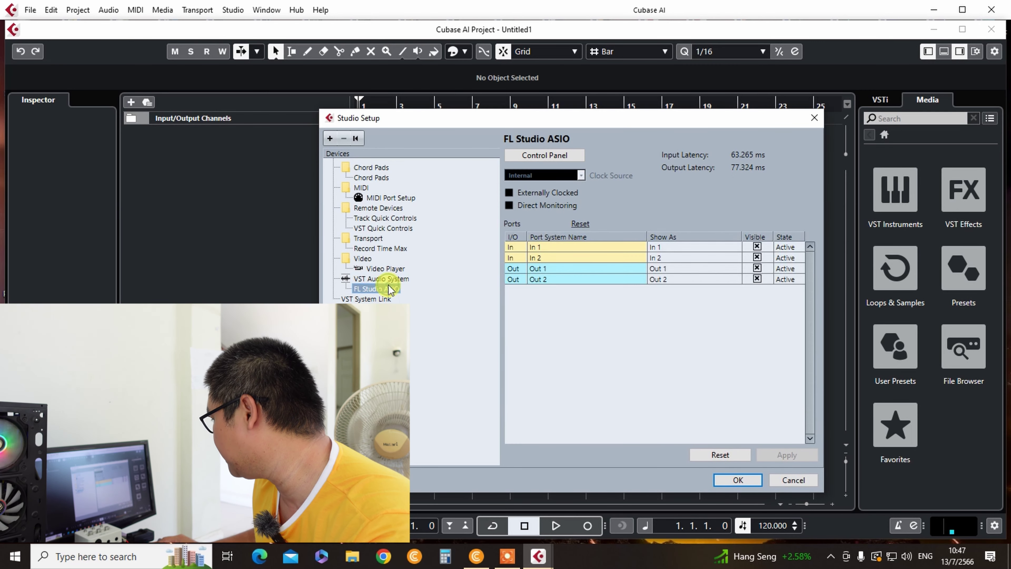
click(382, 279)
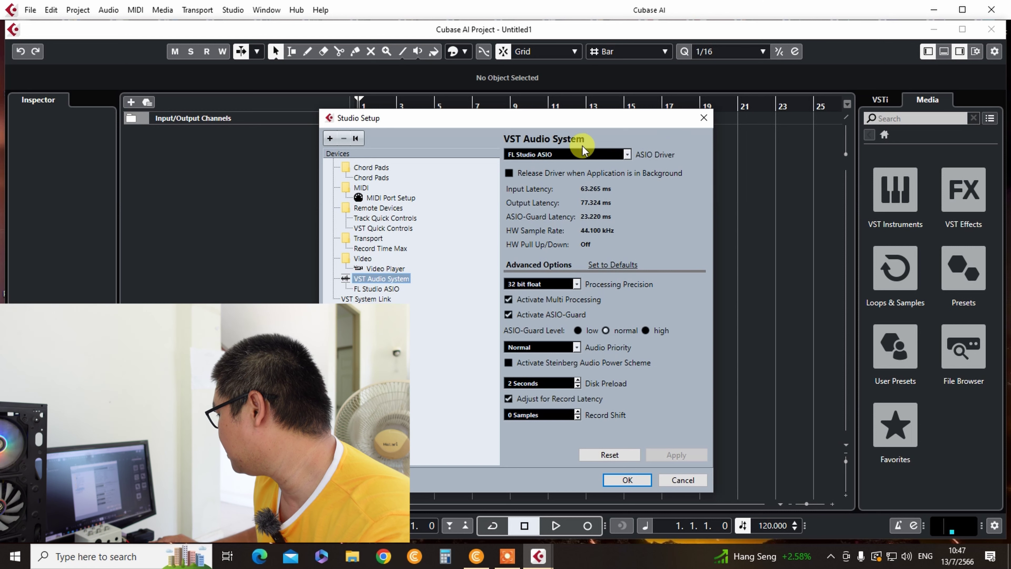
click(376, 289)
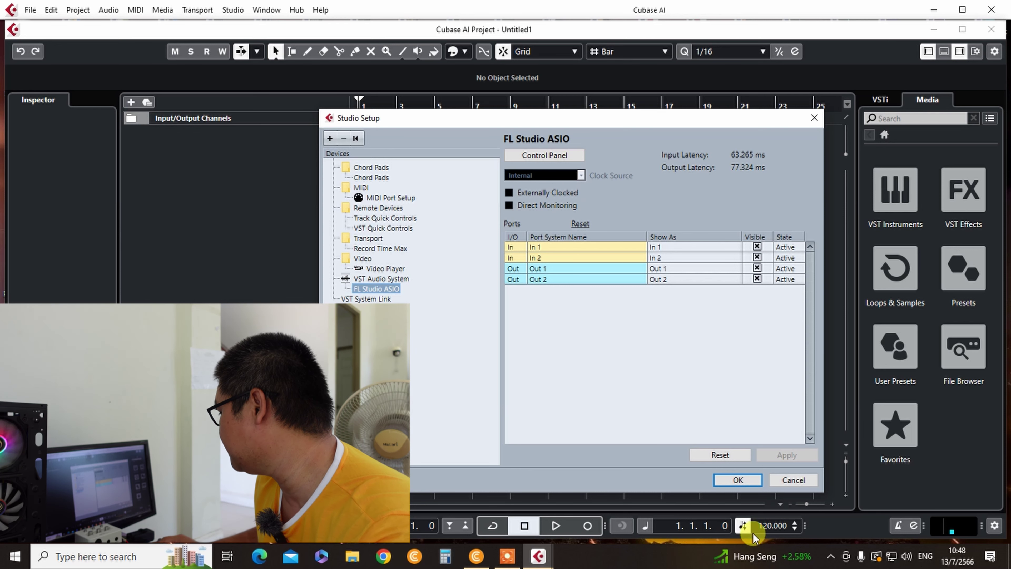
click(738, 480)
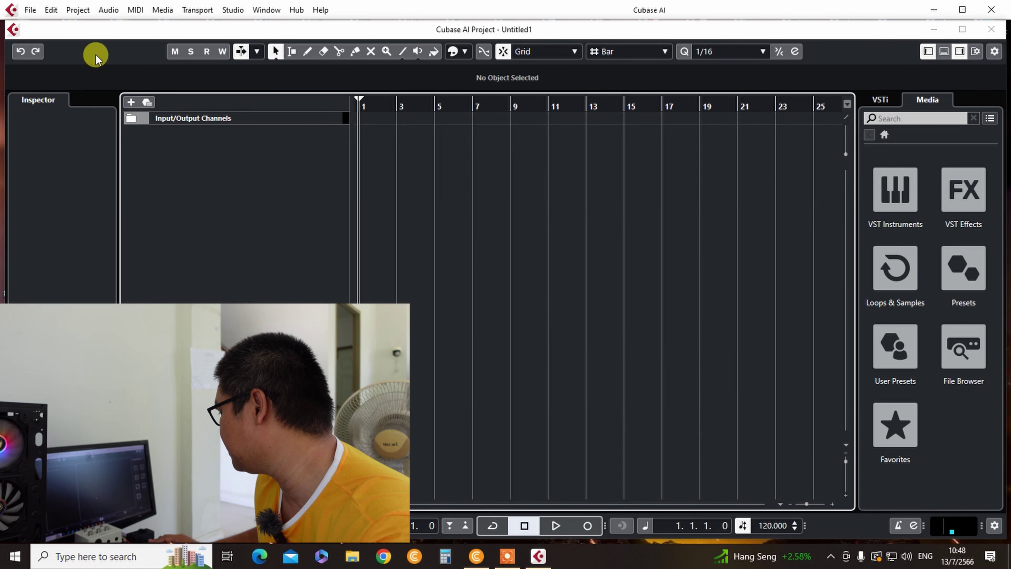
Step: Add one mono audio track with In 1 as its input and Stereo Out as its output
click(77, 11)
mouse_move(109, 25)
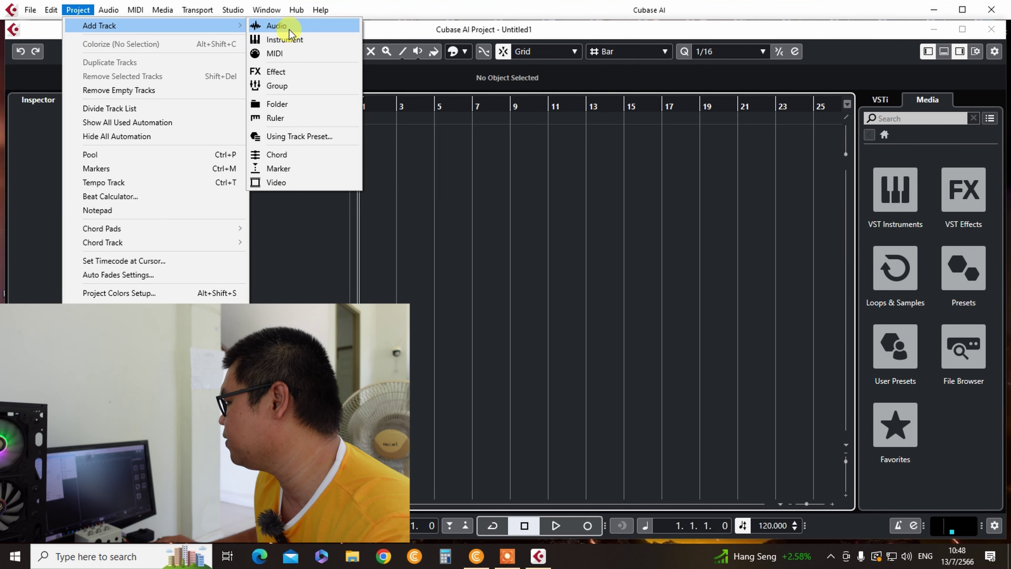
click(278, 25)
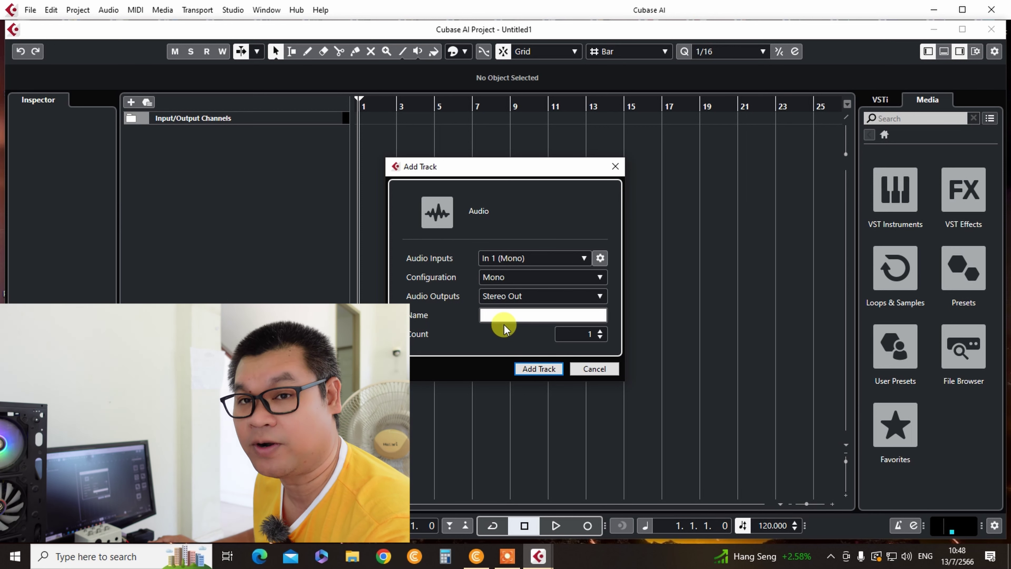
click(549, 374)
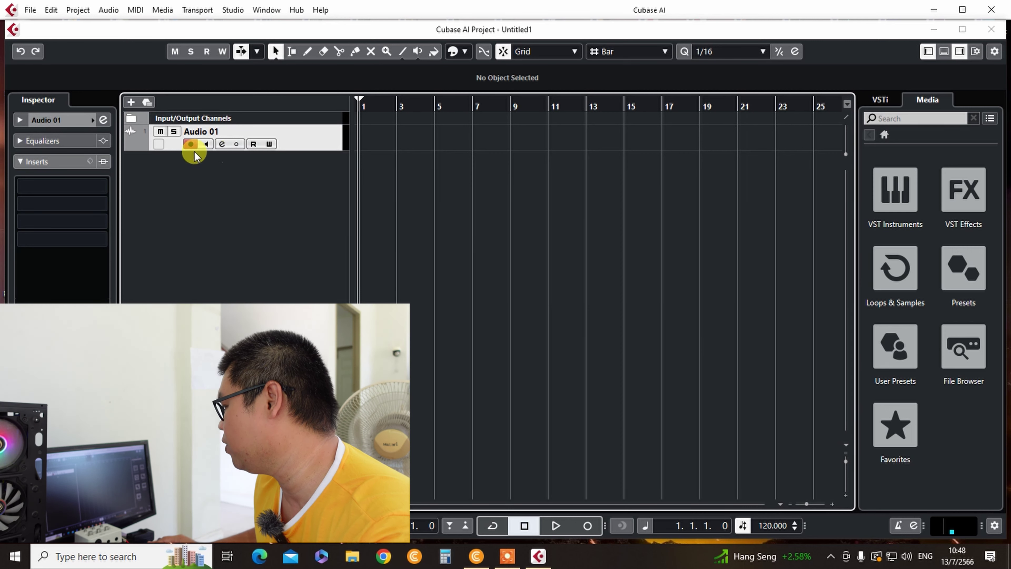
Step: Load Archetype Gojira into the first insert slot of the Audio 01 track
click(102, 187)
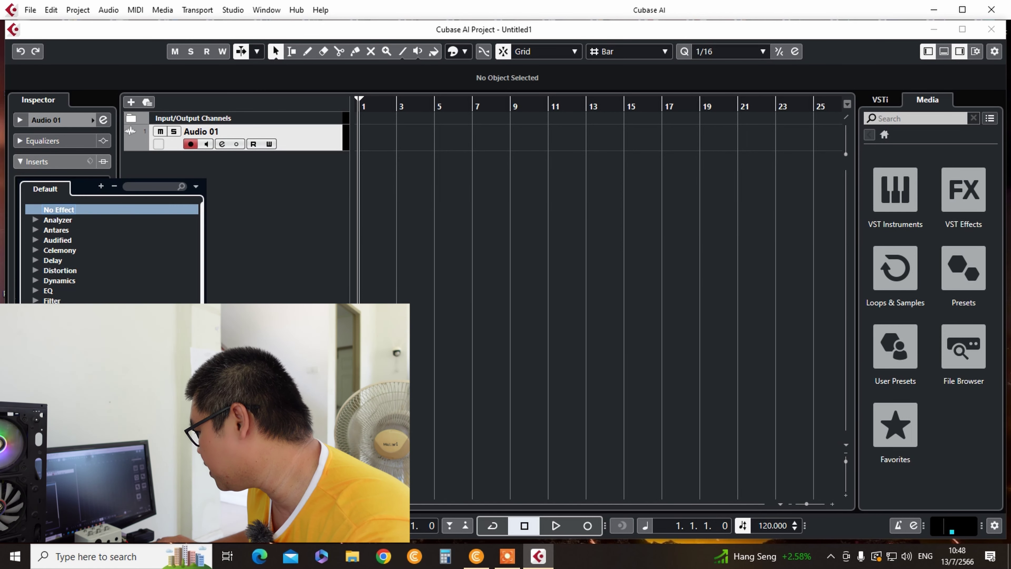
key(Escape)
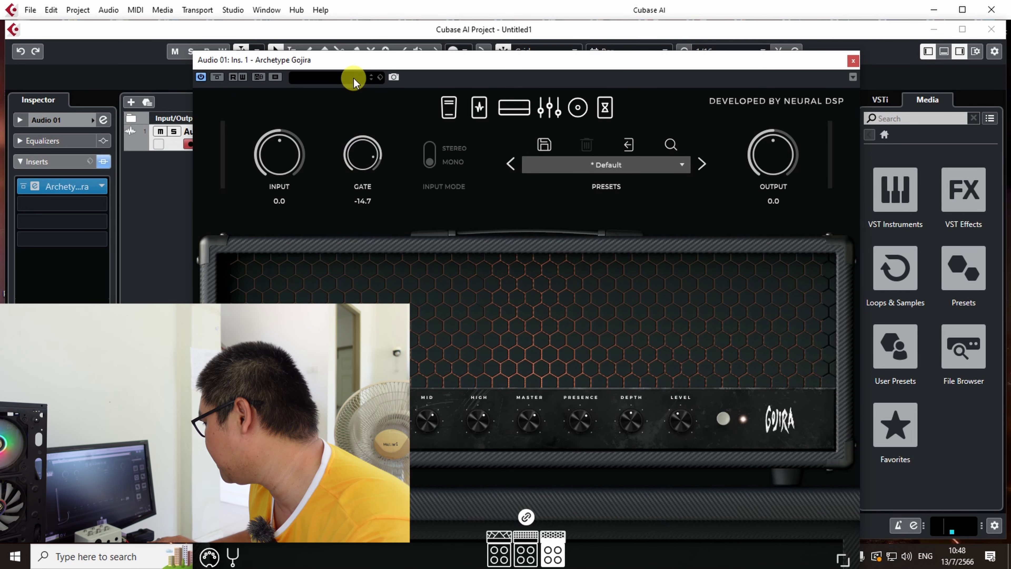
click(161, 298)
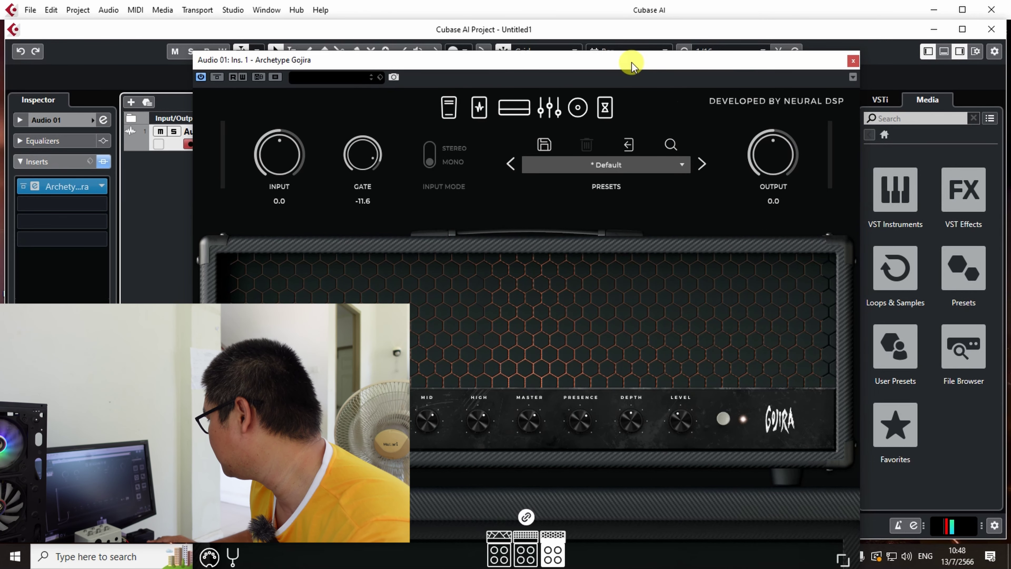
Step: Enable monitoring on Audio 01 and set the Archetype Gojira gate to -4.3, repositioning the plug-in window
drag(632, 63, 669, 138)
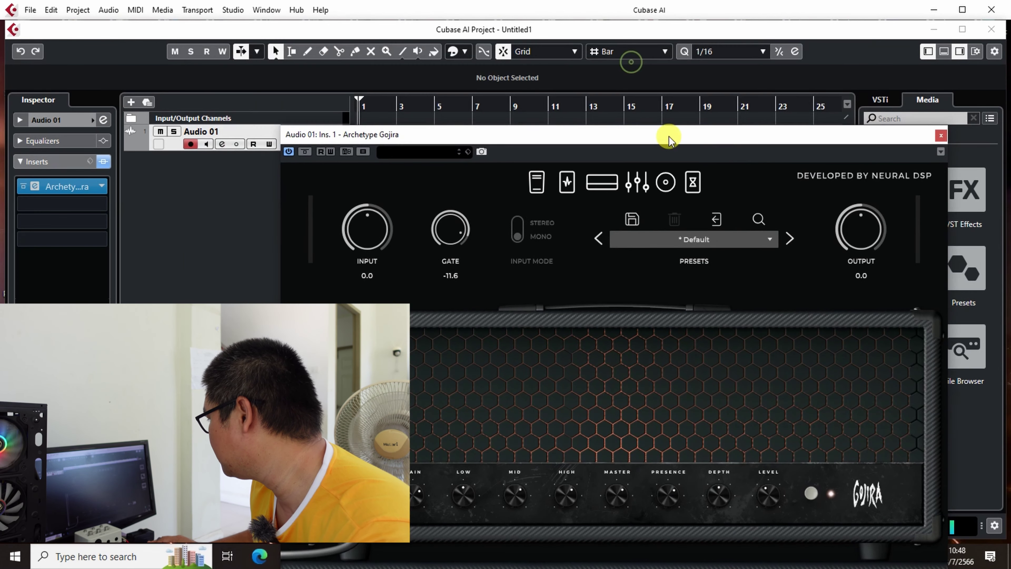
click(206, 145)
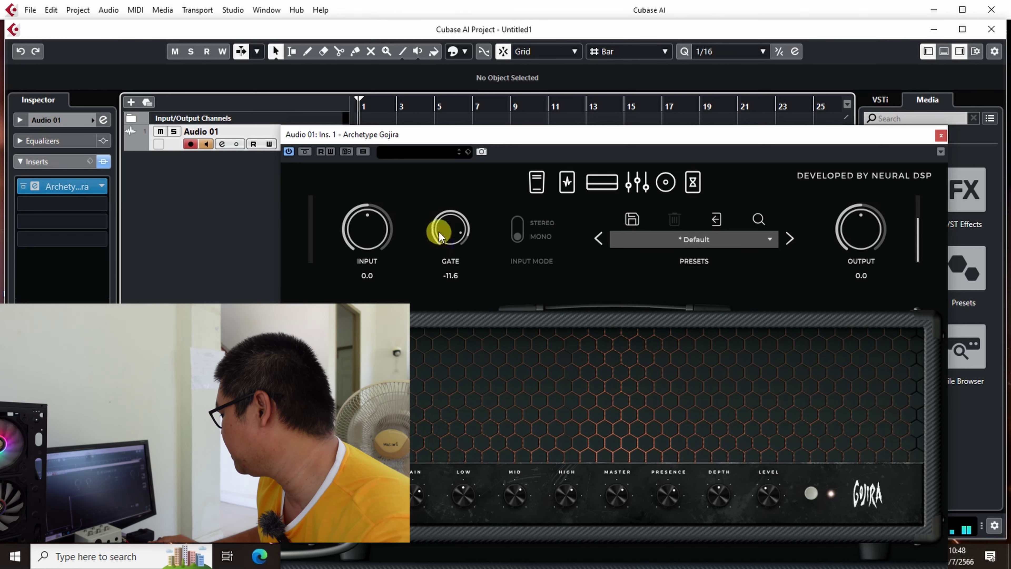
drag(439, 231, 439, 219)
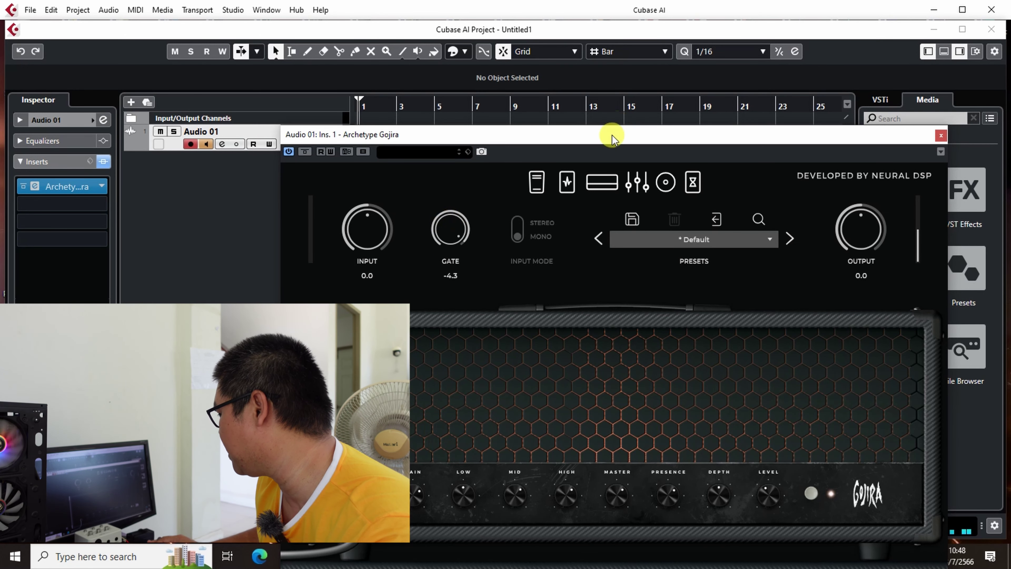
drag(613, 135, 457, 180)
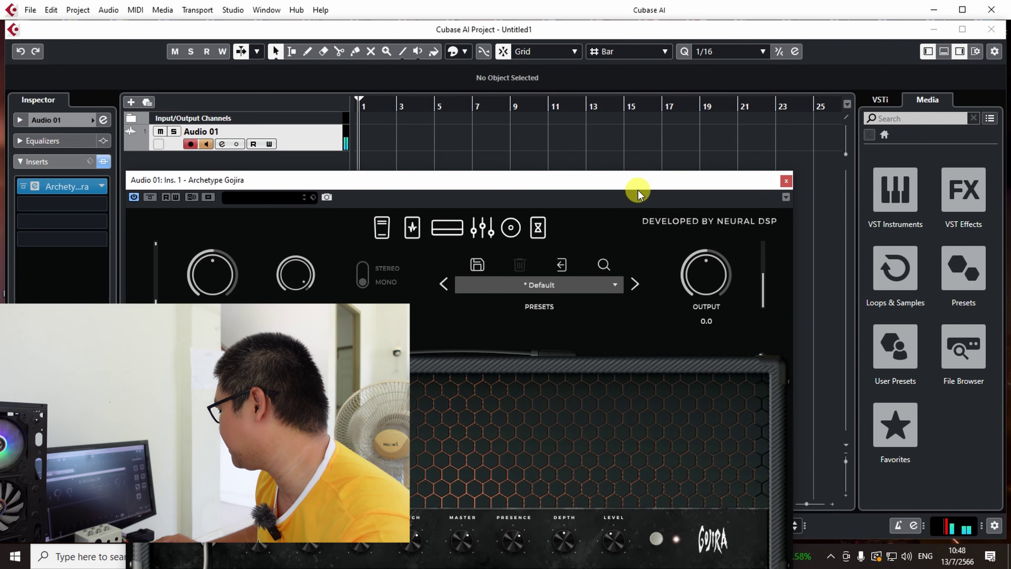
drag(643, 180, 636, 97)
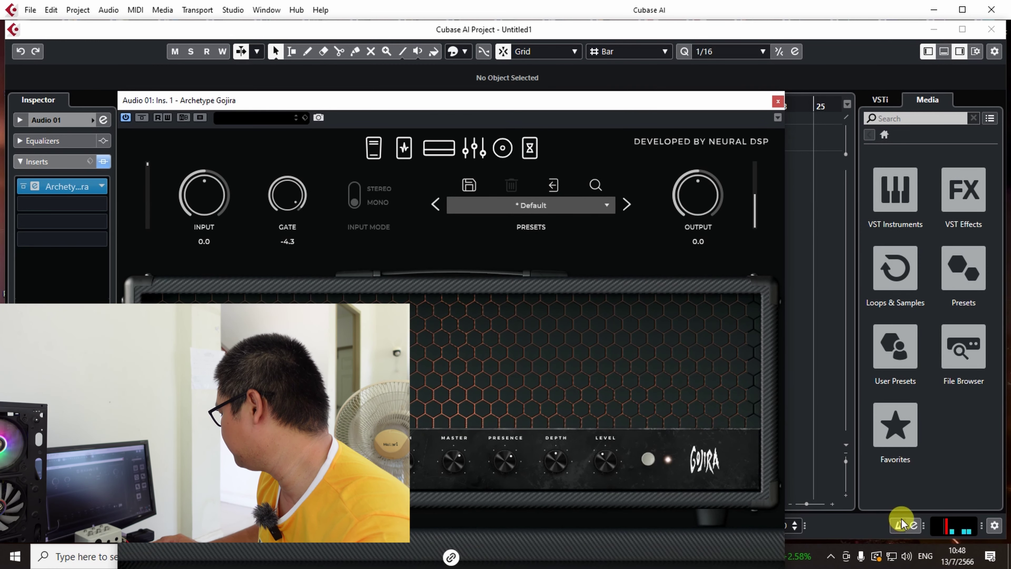
Step: Turn on the metronome click, close the Archetype Gojira window and test the click with a short playback
click(901, 528)
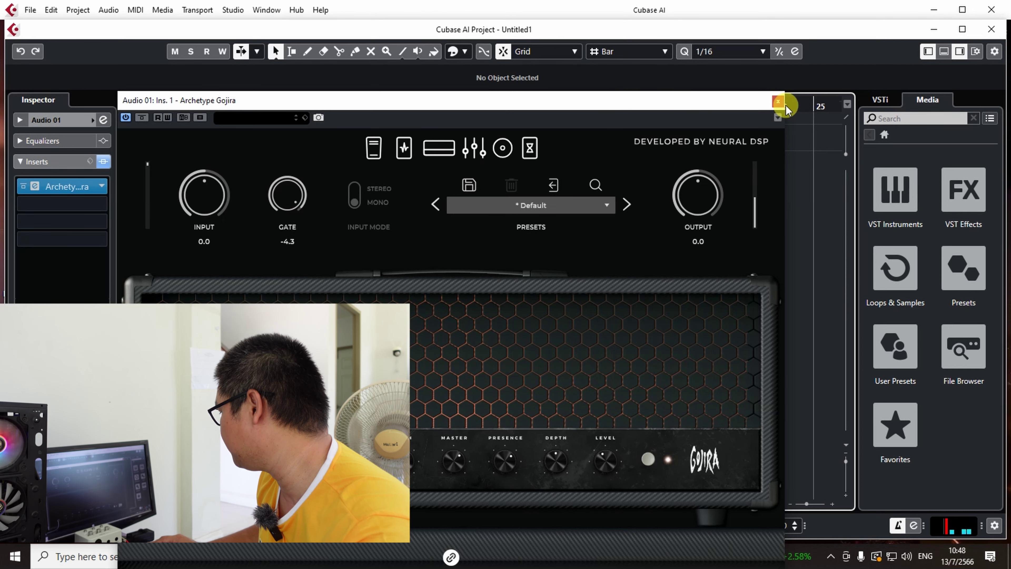
click(778, 103)
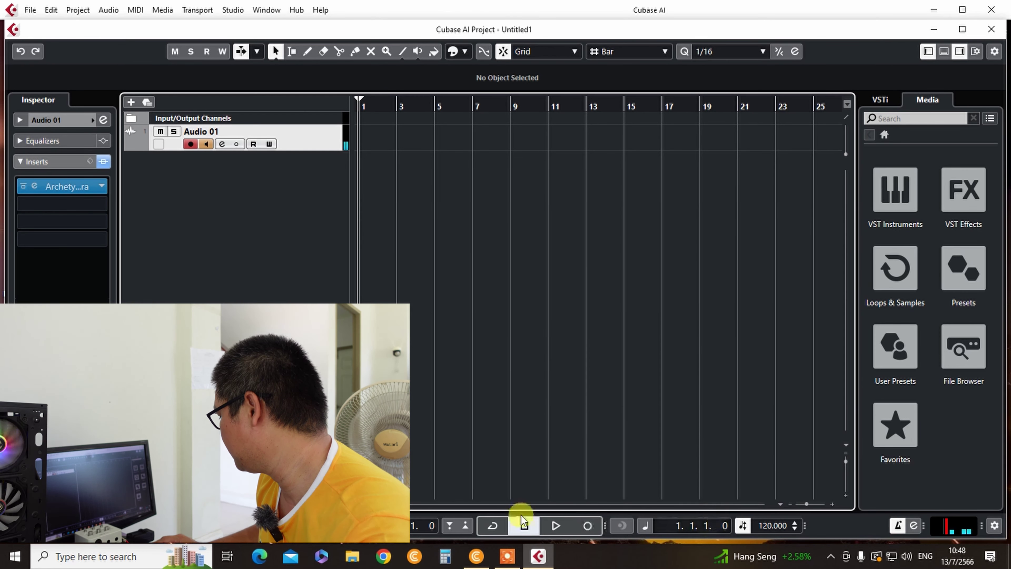
click(557, 527)
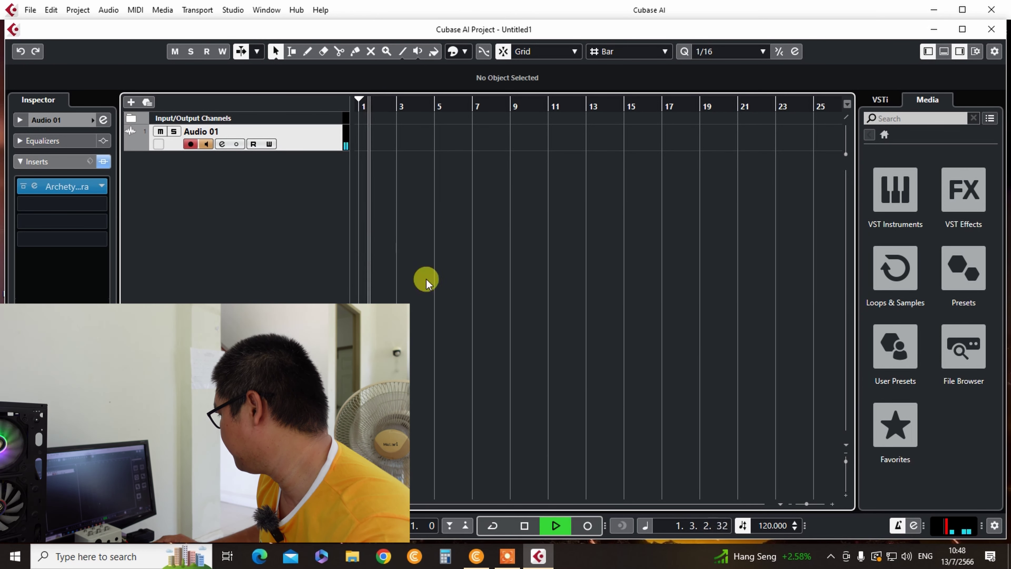
click(525, 527)
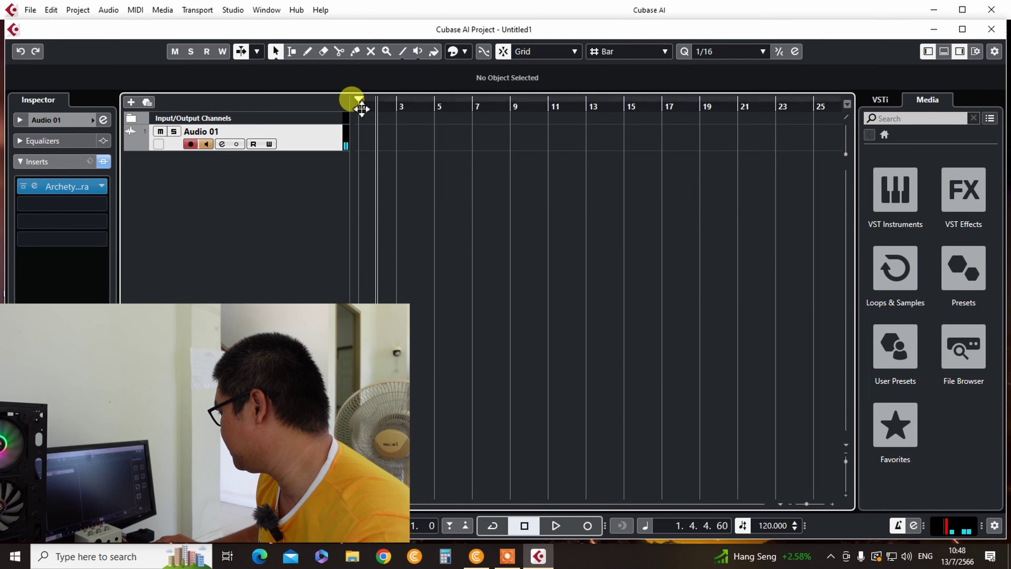
Step: Record a take on Audio 01 from bar 1 to about bar 19
click(356, 102)
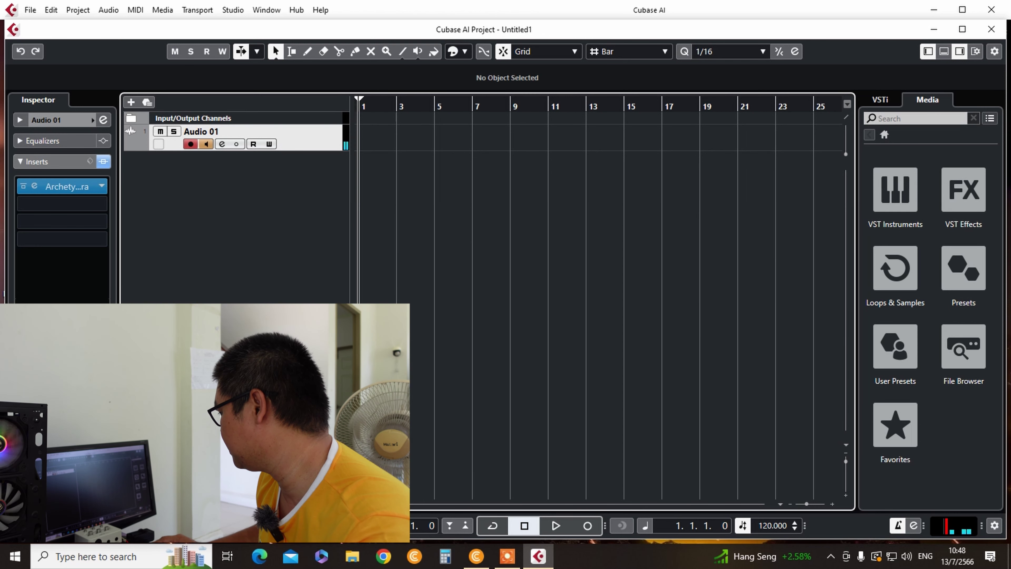
click(584, 528)
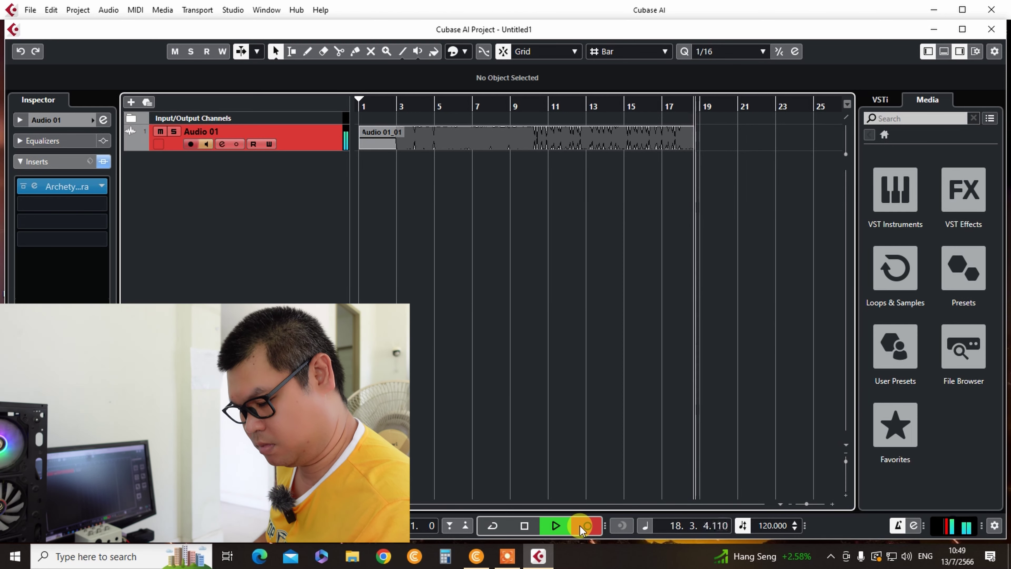
key(space)
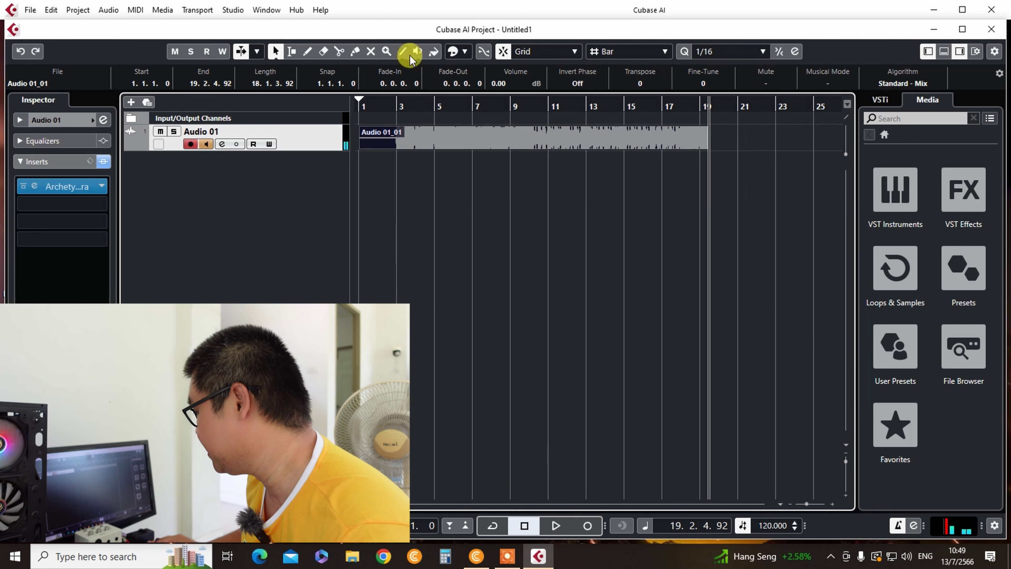
Step: Turn off monitoring on Audio 01 and play the recorded take from bar 2 to about bar 6
click(382, 104)
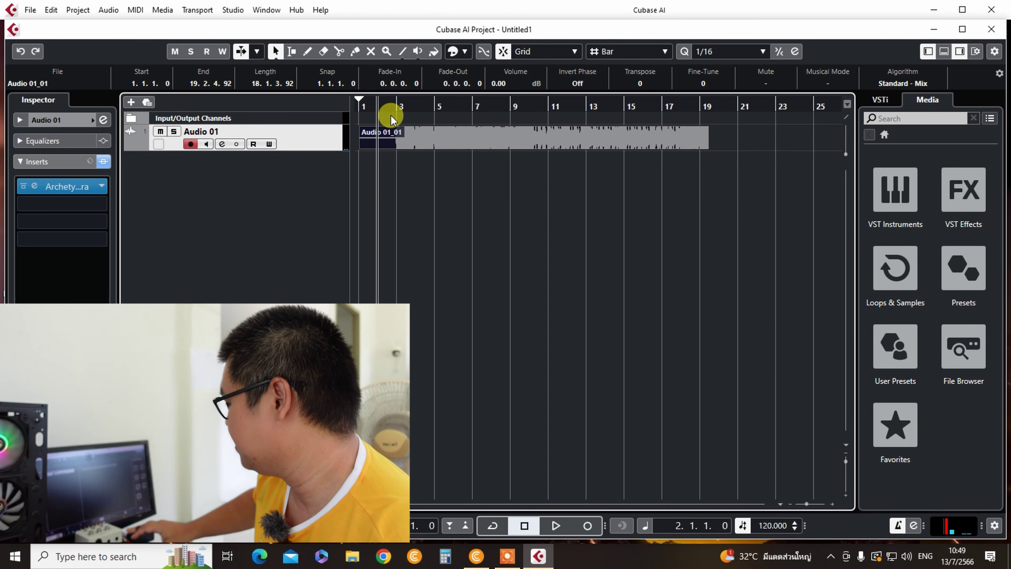
click(555, 526)
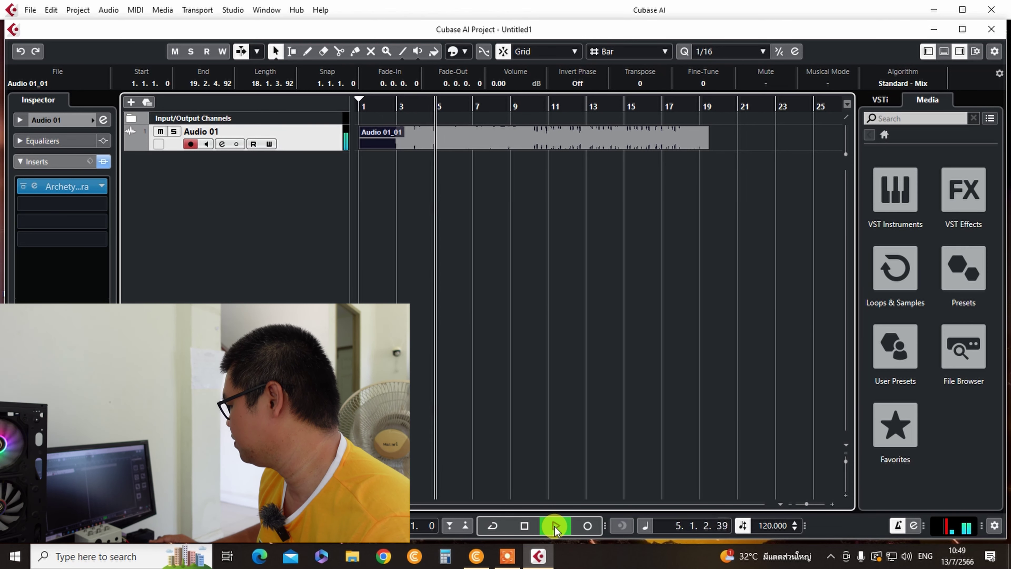
click(524, 526)
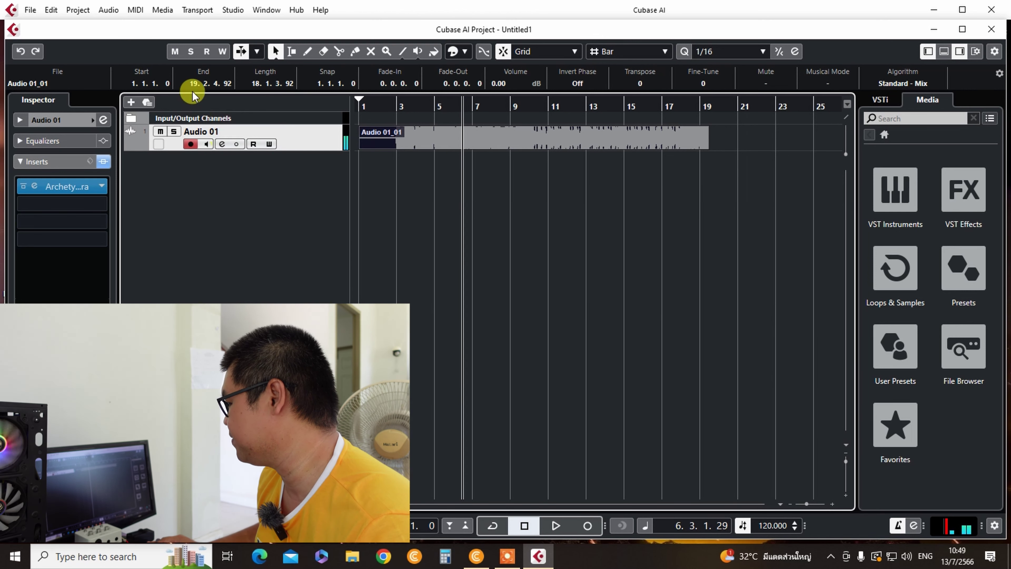
Step: Add a second mono audio track with input In 1 and output Stereo Out, and return the cursor to bar 1
click(108, 10)
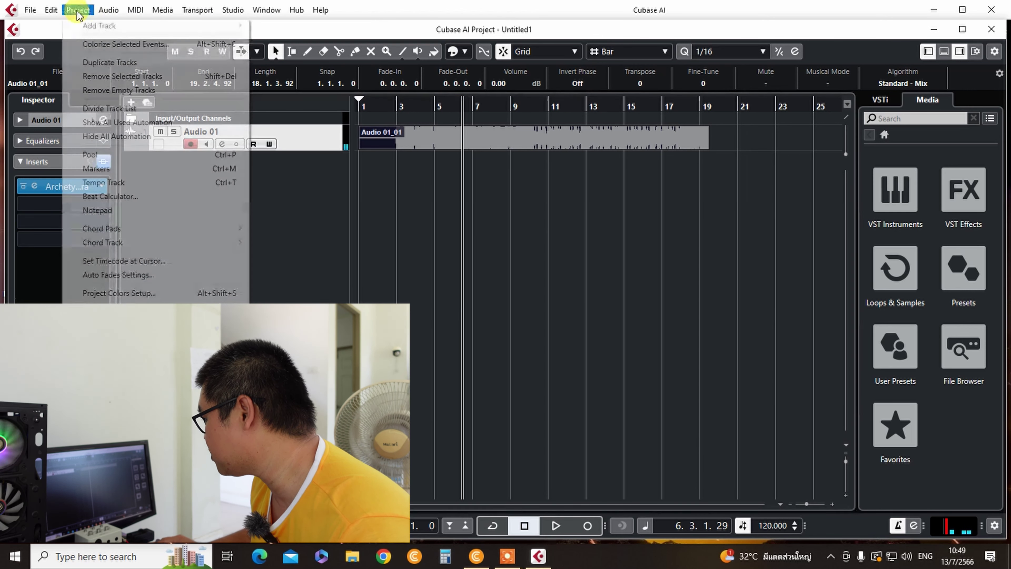
click(266, 10)
click(80, 11)
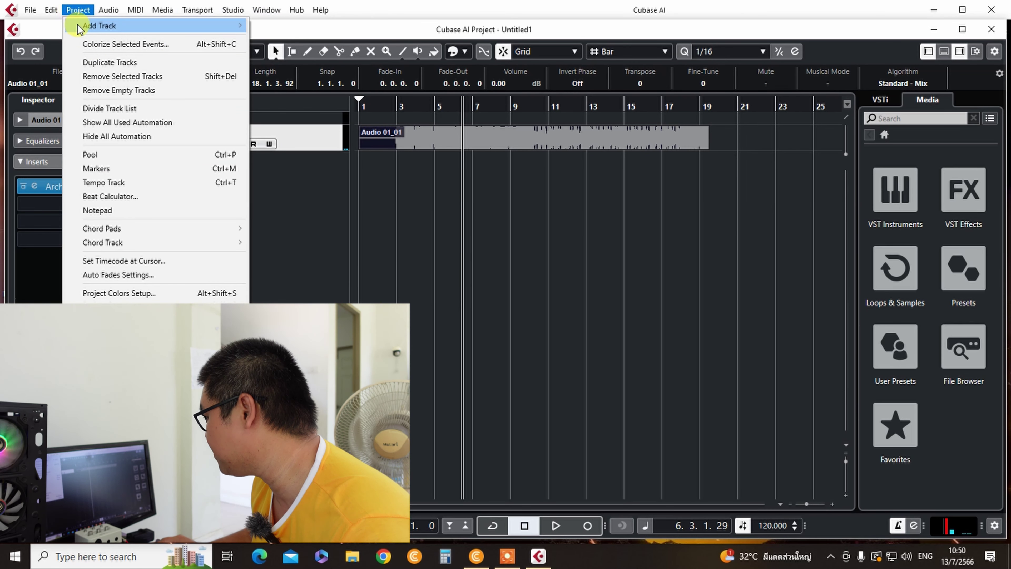
mouse_move(95, 25)
click(269, 27)
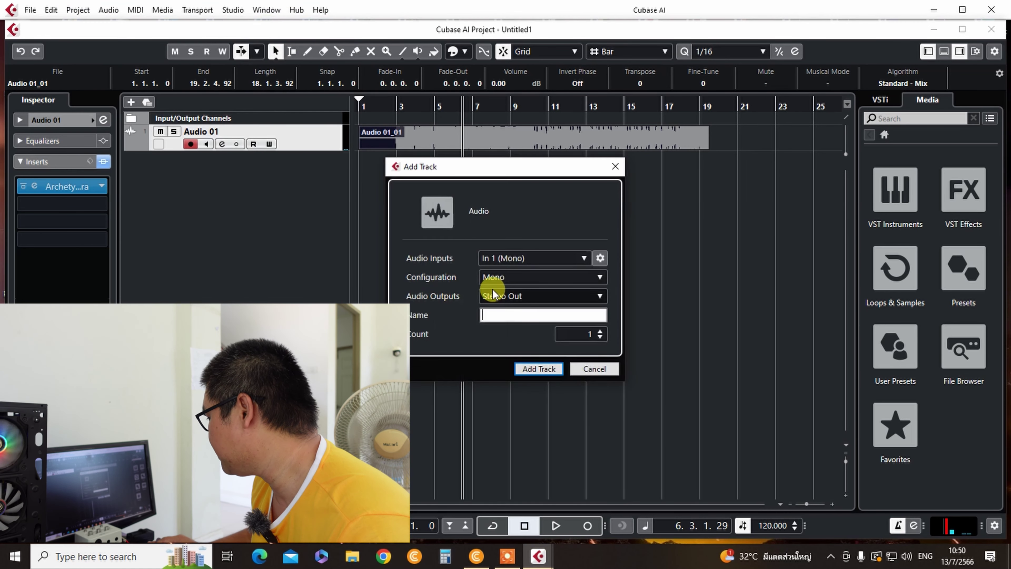
click(526, 371)
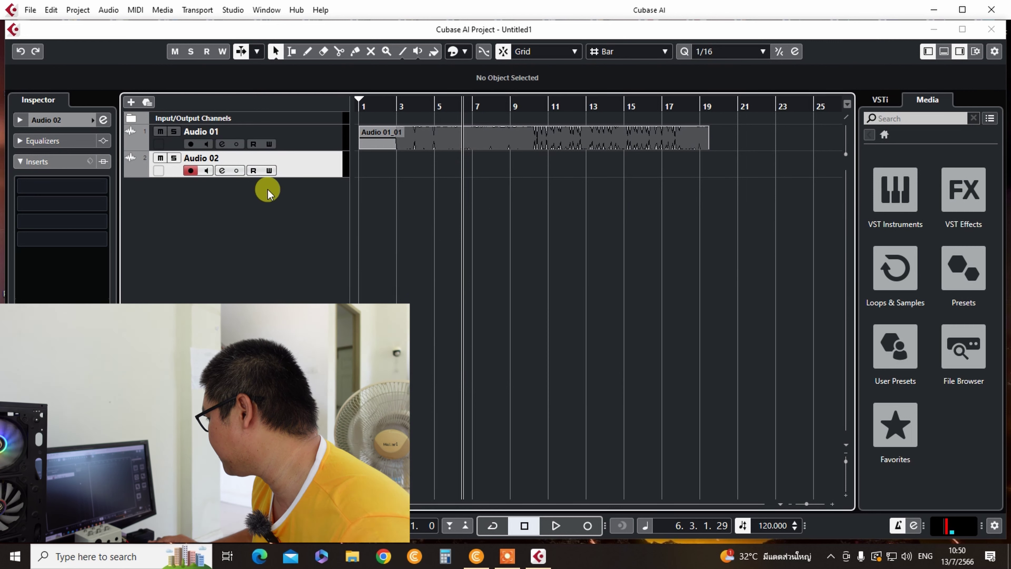
click(365, 110)
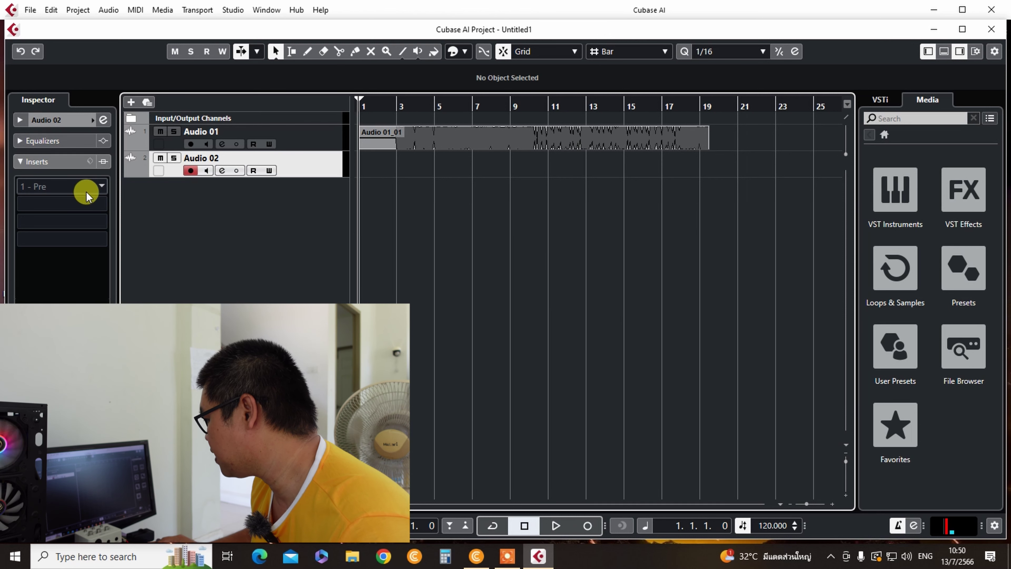
Step: Load Archetype Gojira as the first insert on Audio 02 and adjust the DIST knob on its first pedal
click(100, 189)
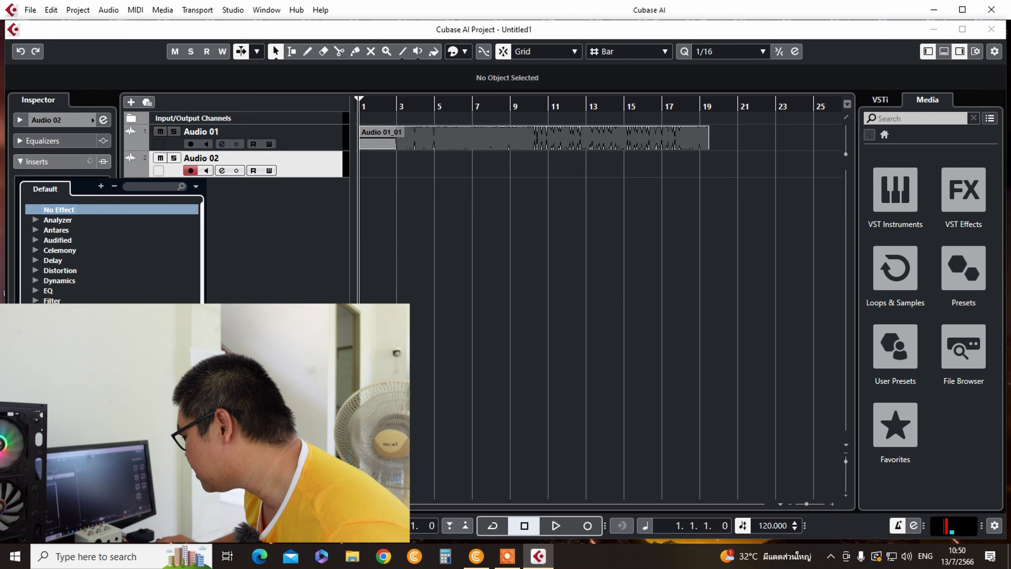
click(213, 301)
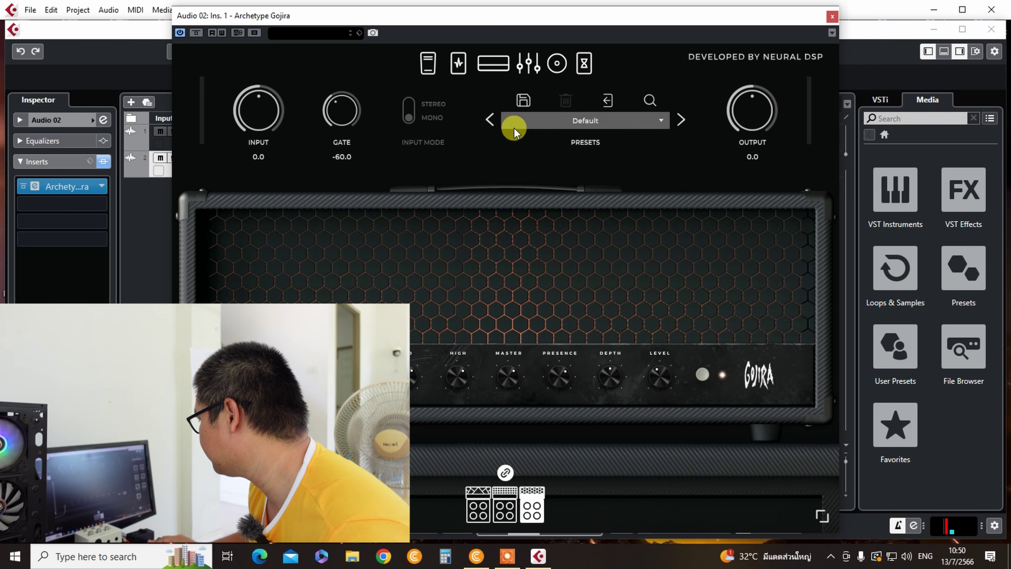
click(454, 63)
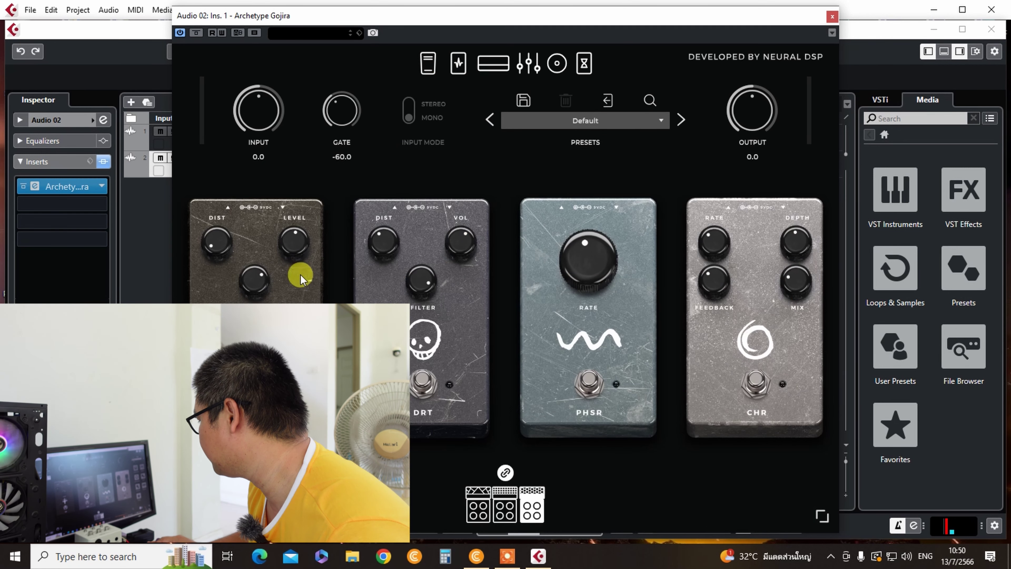
drag(212, 245, 212, 266)
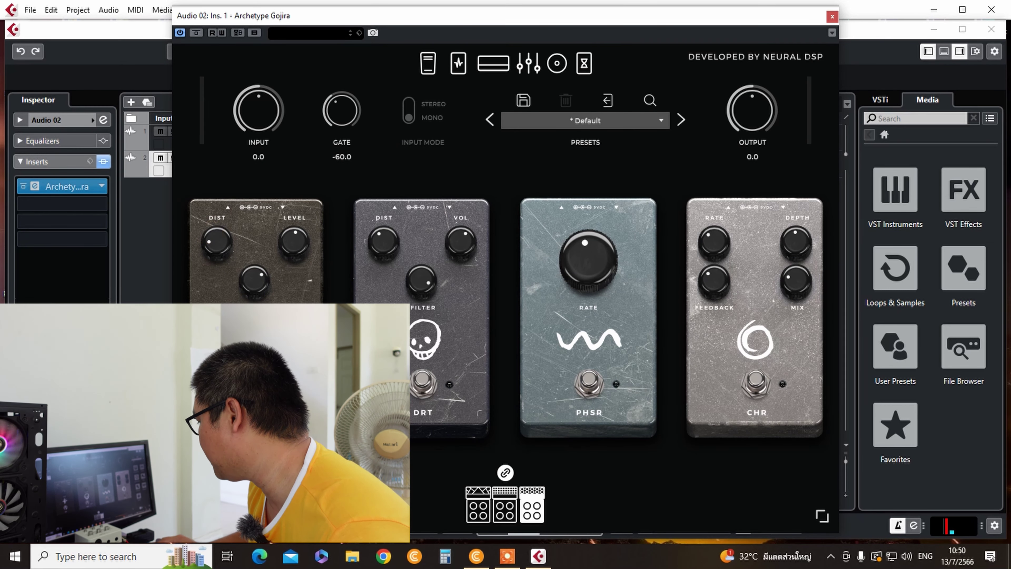
Step: Set the Archetype Gojira gate to about -2.8 and turn on monitoring on Audio 02
click(524, 64)
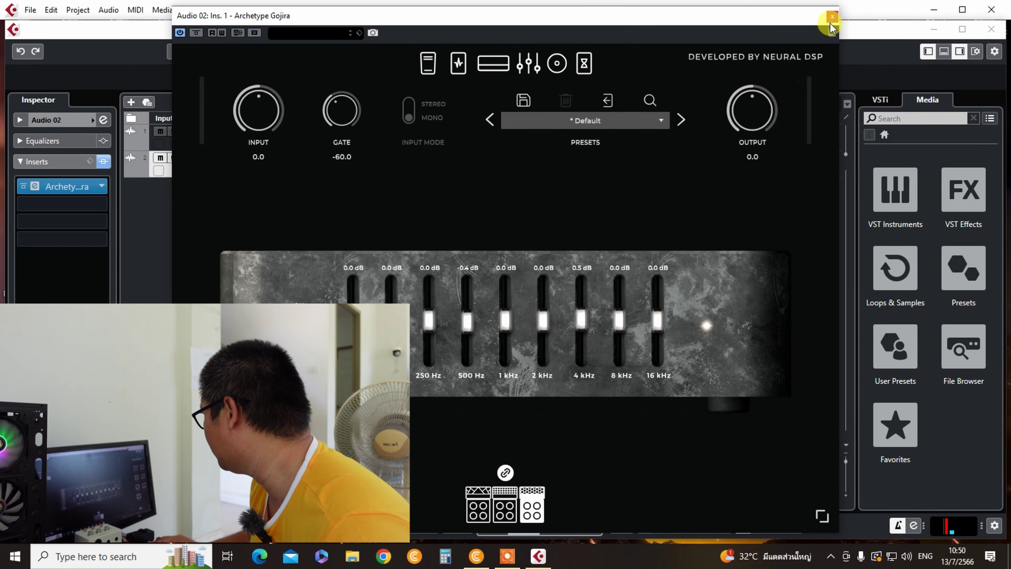
drag(316, 113, 332, 56)
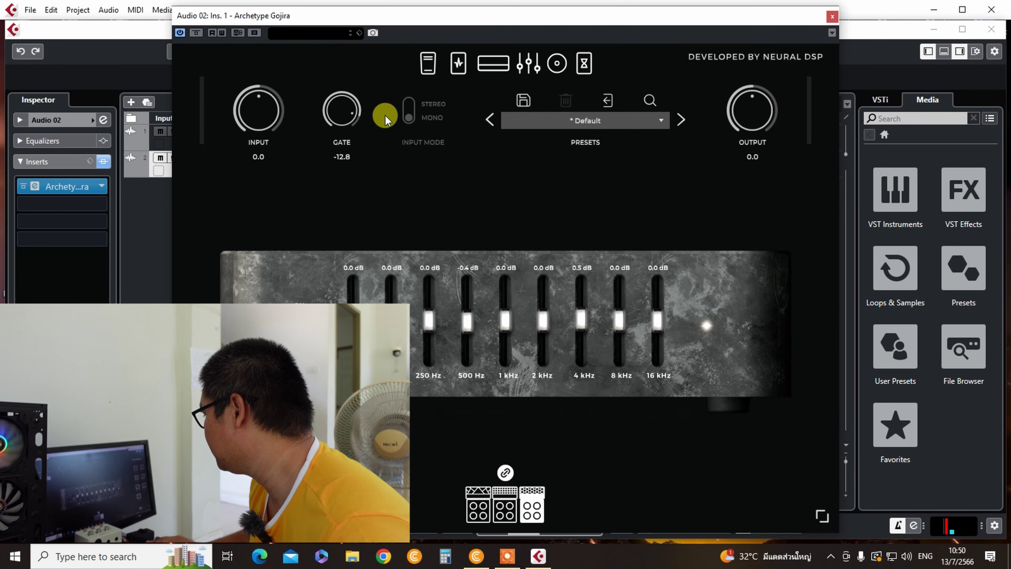
mouse_move(384, 116)
mouse_down()
mouse_move(340, 109)
mouse_move(385, 98)
mouse_up()
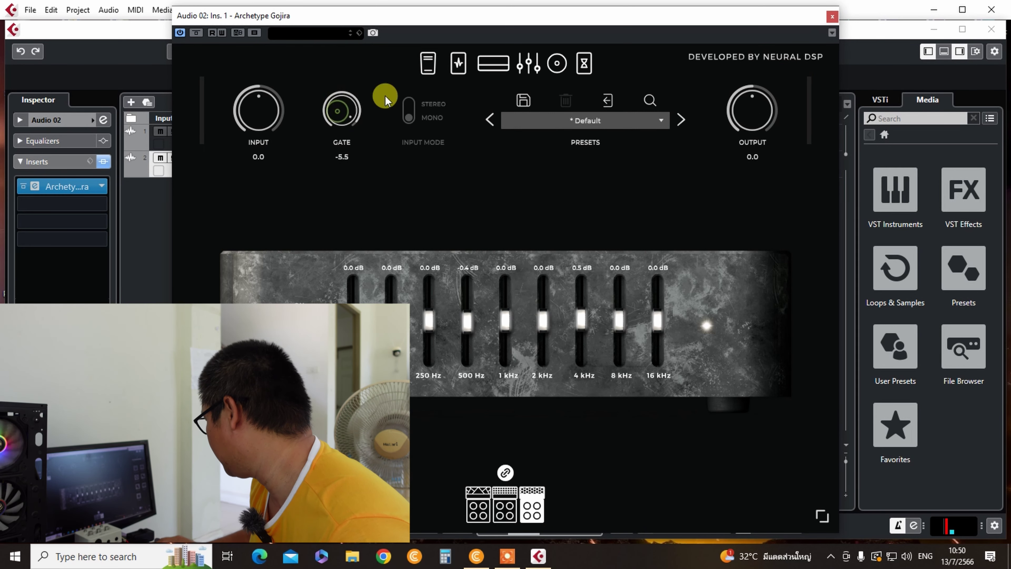
click(829, 18)
click(204, 171)
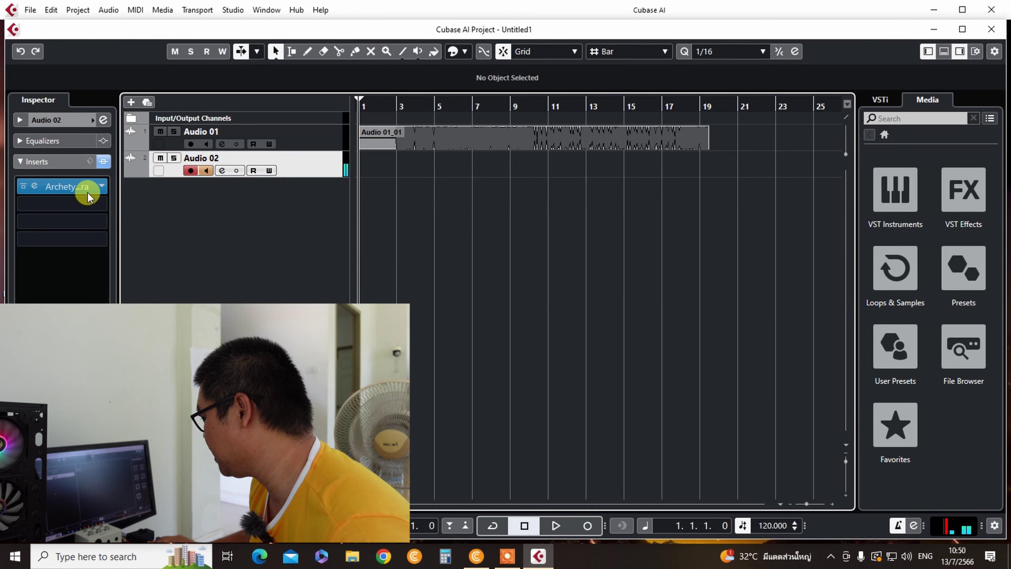
click(79, 187)
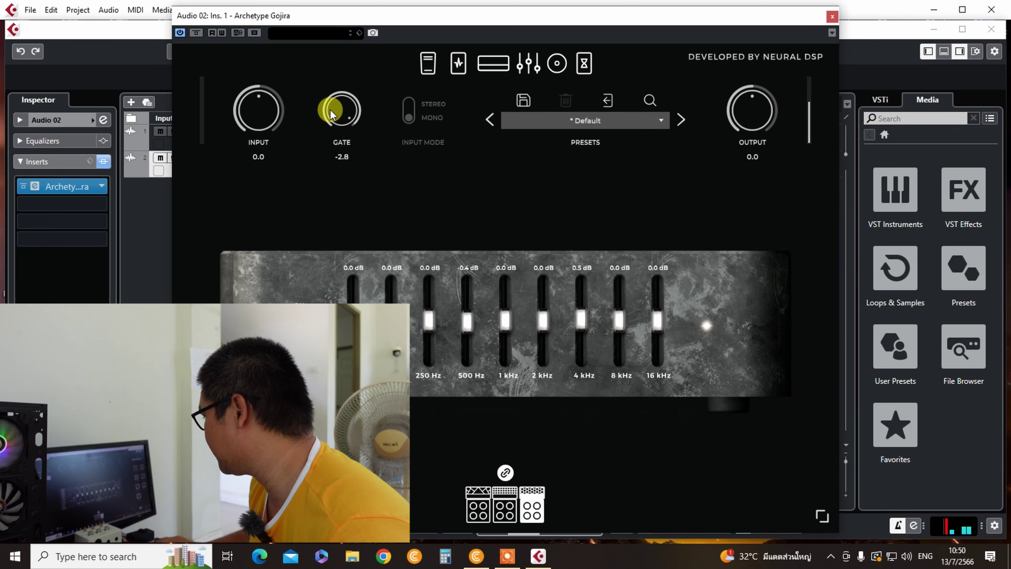
click(832, 18)
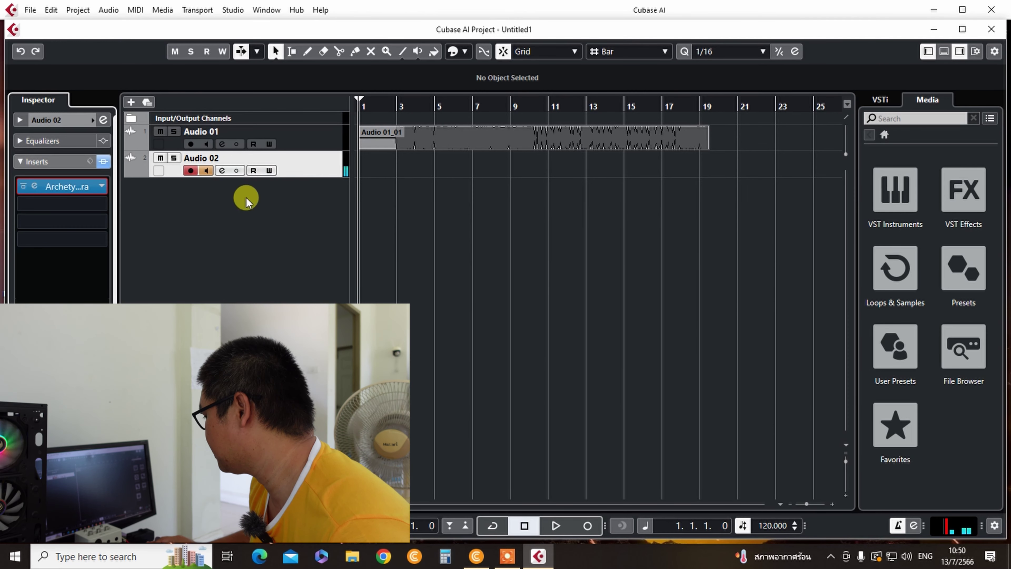
Step: Record a take on Audio 02 from bar 1 to about bar 19, and turn off its record arm and monitoring
click(589, 526)
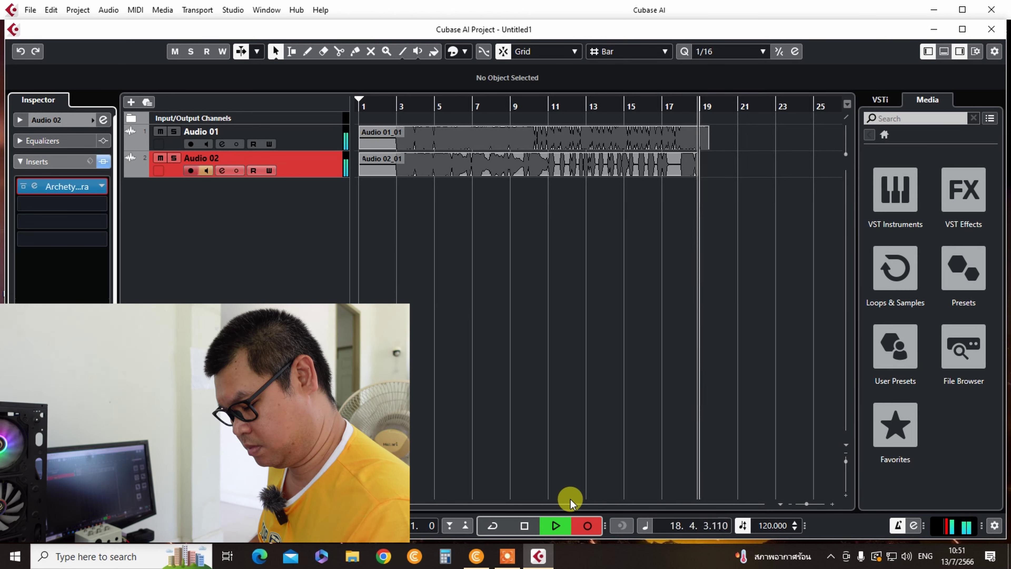
key(space)
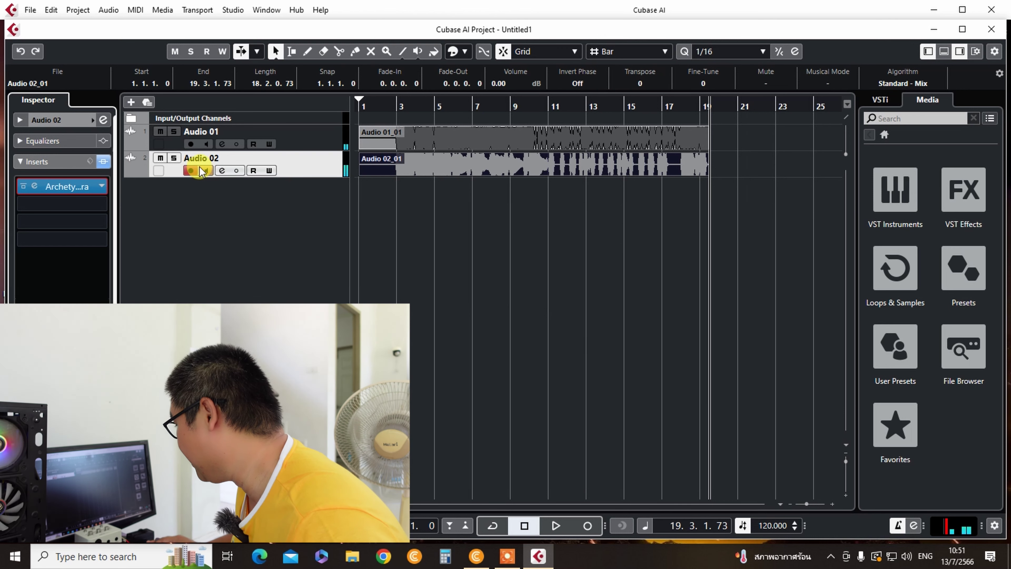
click(191, 170)
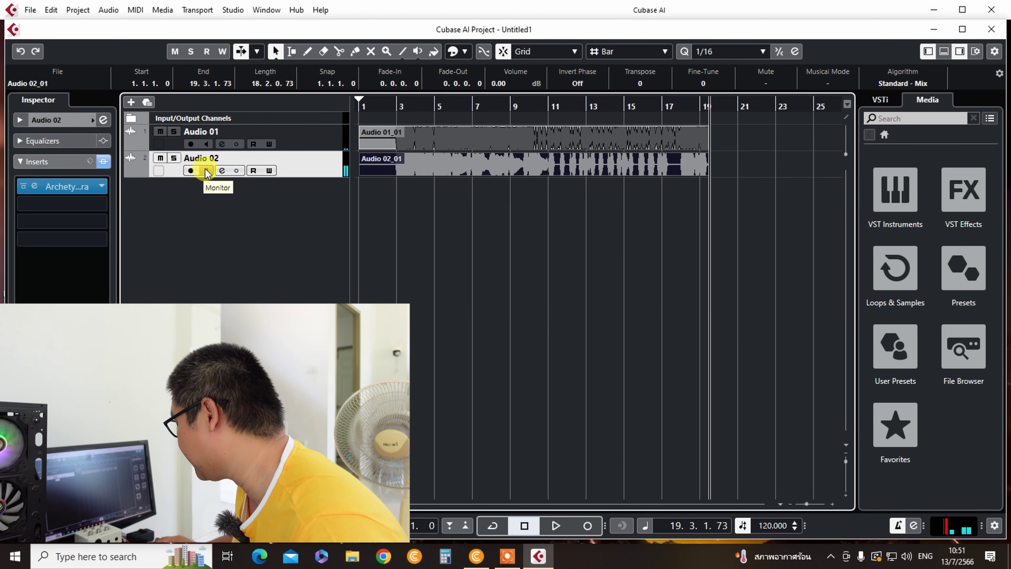
Step: Add one Addictive Drums 2 instrument track with its audio output on Stereo Out
click(77, 10)
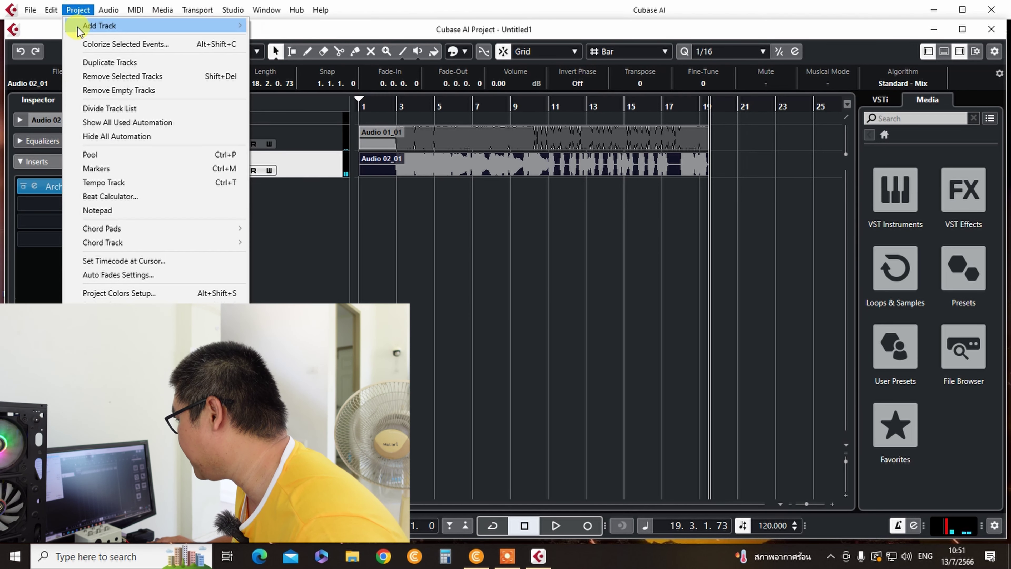
mouse_move(119, 26)
click(289, 40)
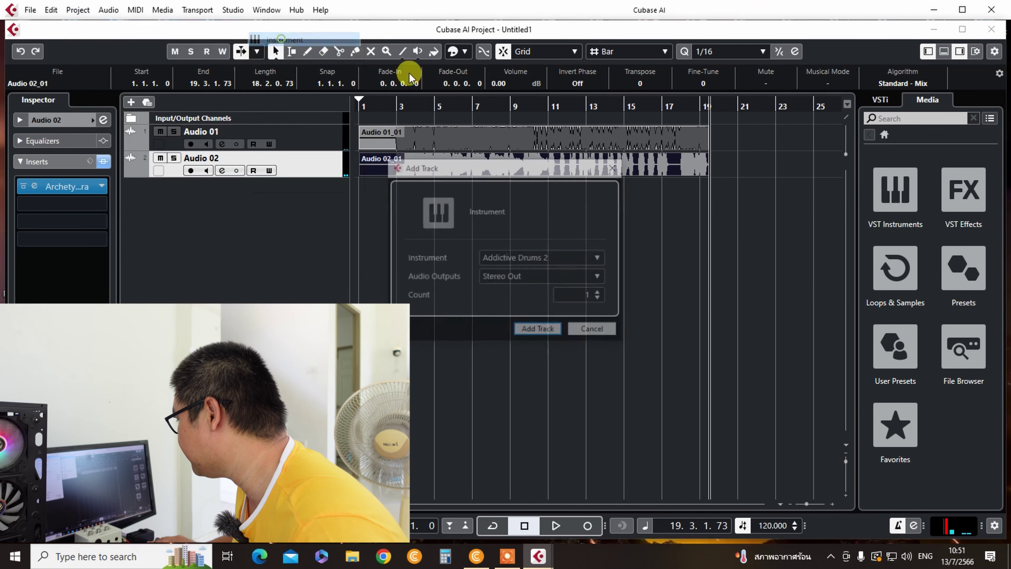
click(536, 330)
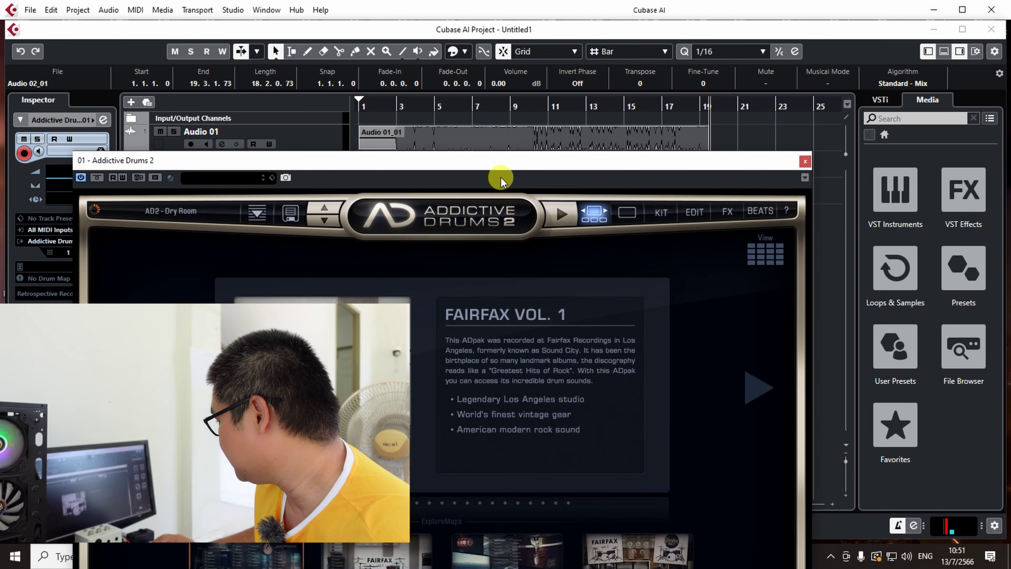
Step: Choose the full Dry Song 06 (All) beat in Addictive Drums 2 and place it on the drum track at bar 3
drag(507, 171, 521, 75)
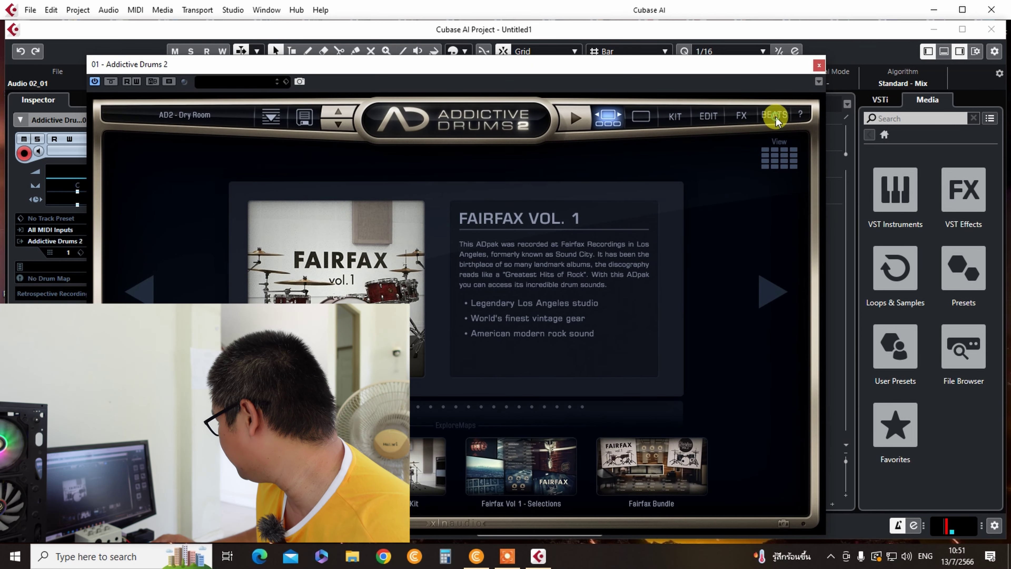
click(774, 115)
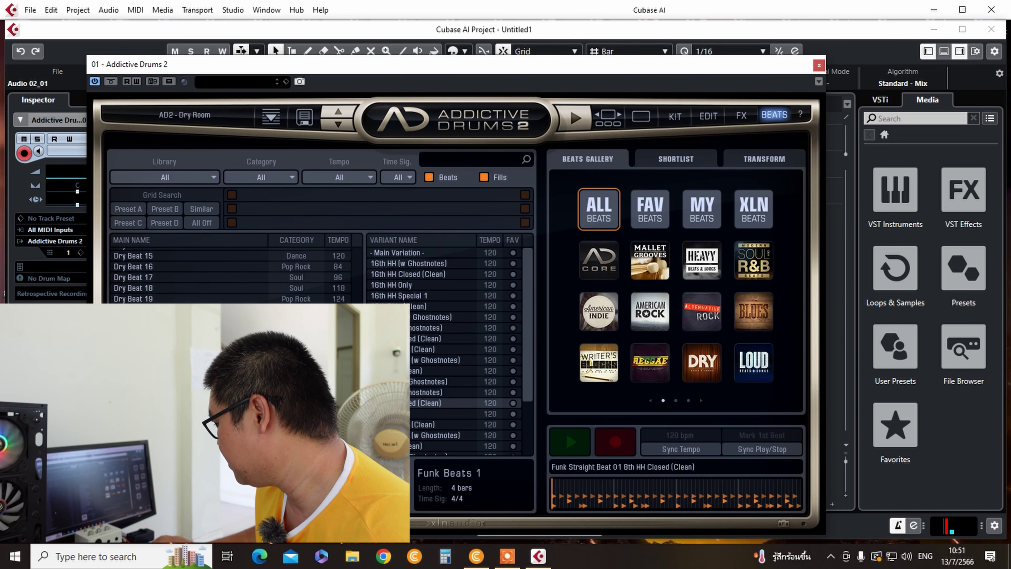
click(159, 398)
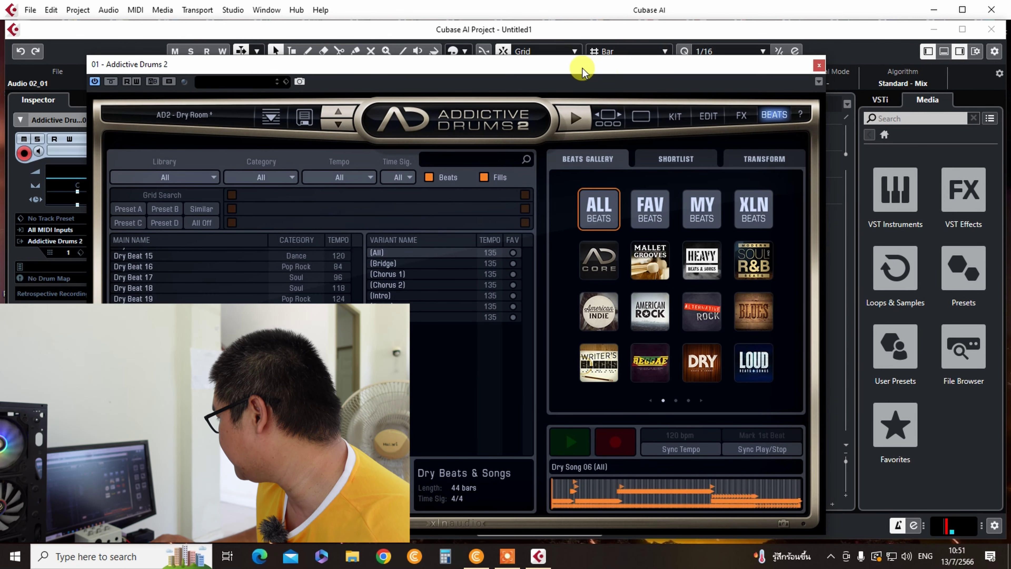
drag(583, 68, 824, 158)
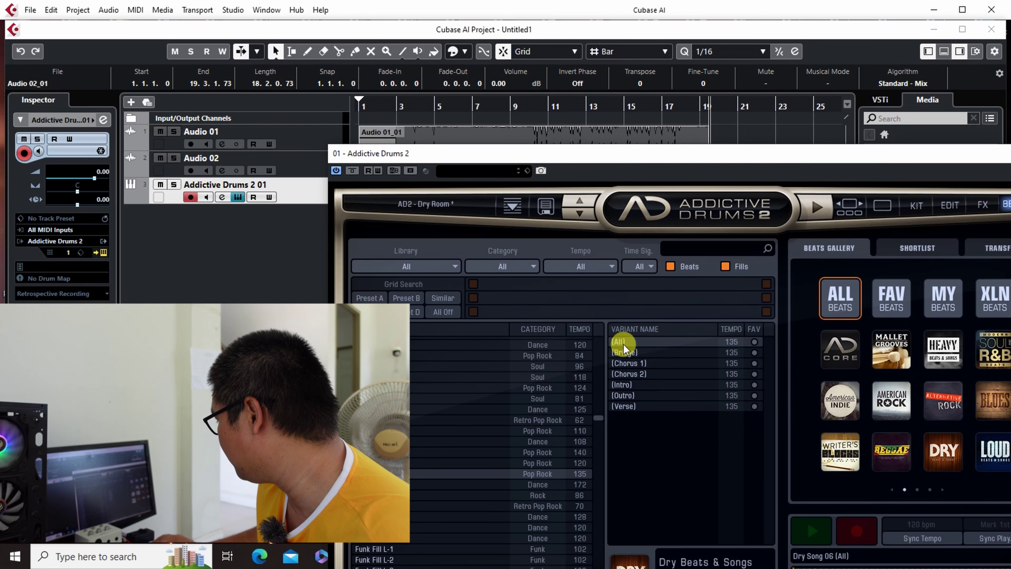
drag(658, 155, 722, 229)
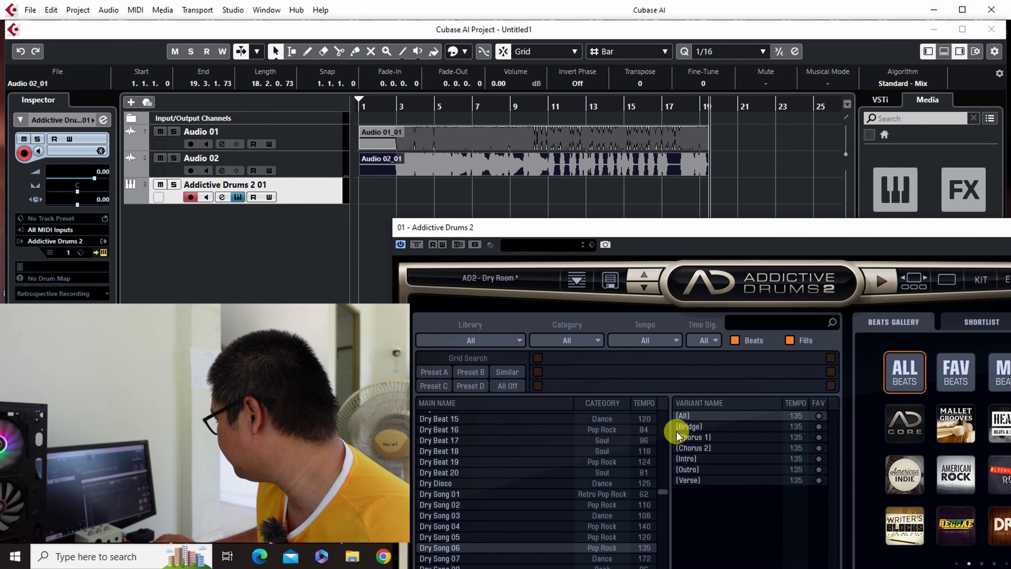
drag(434, 268, 399, 191)
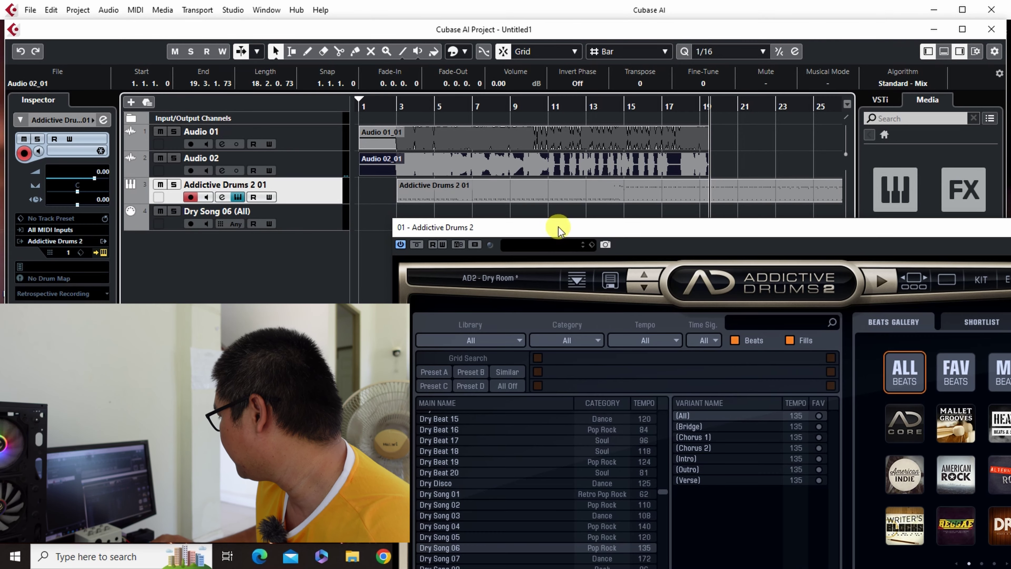
Step: Raise the master level of the Addictive Drums 2 kit to 4.36 dB and close the plug-in window
drag(559, 227, 239, 196)
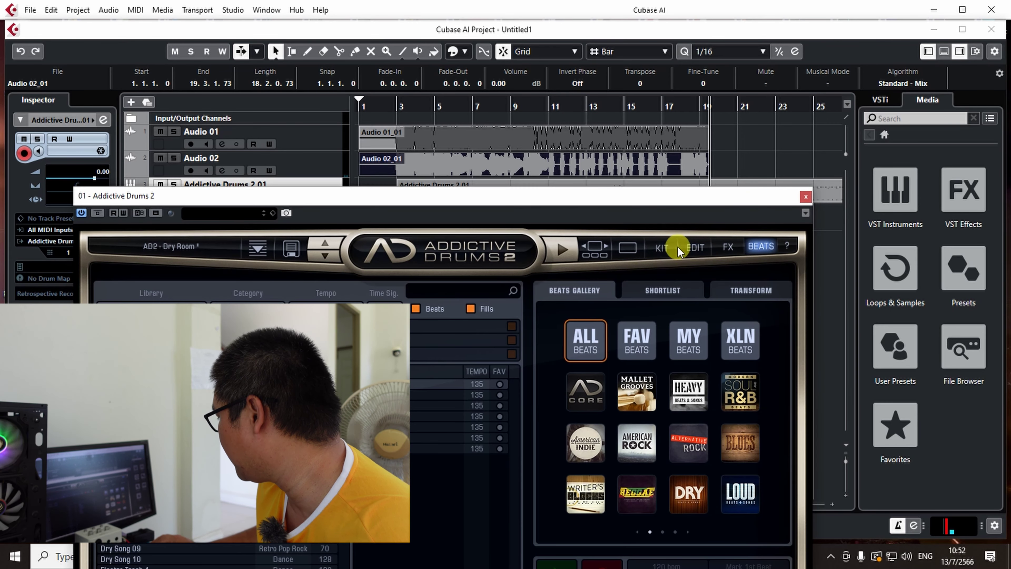
click(665, 248)
drag(702, 195, 694, 79)
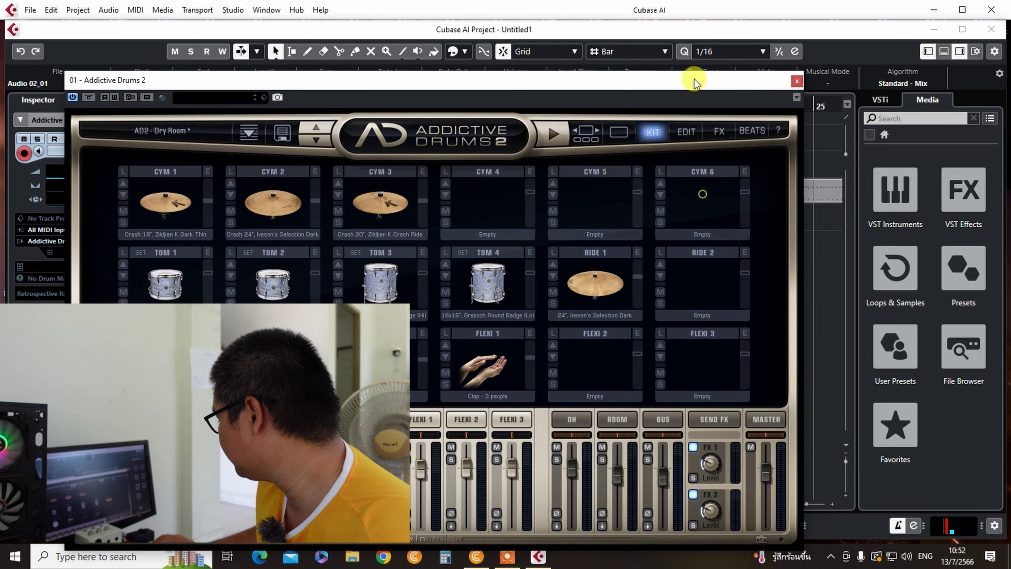
drag(765, 472, 766, 455)
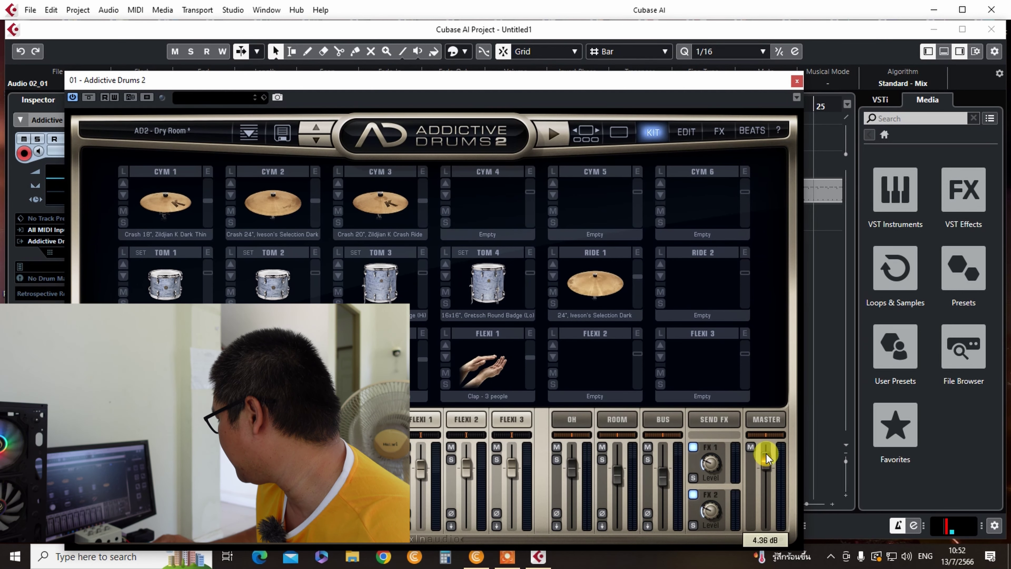
click(796, 81)
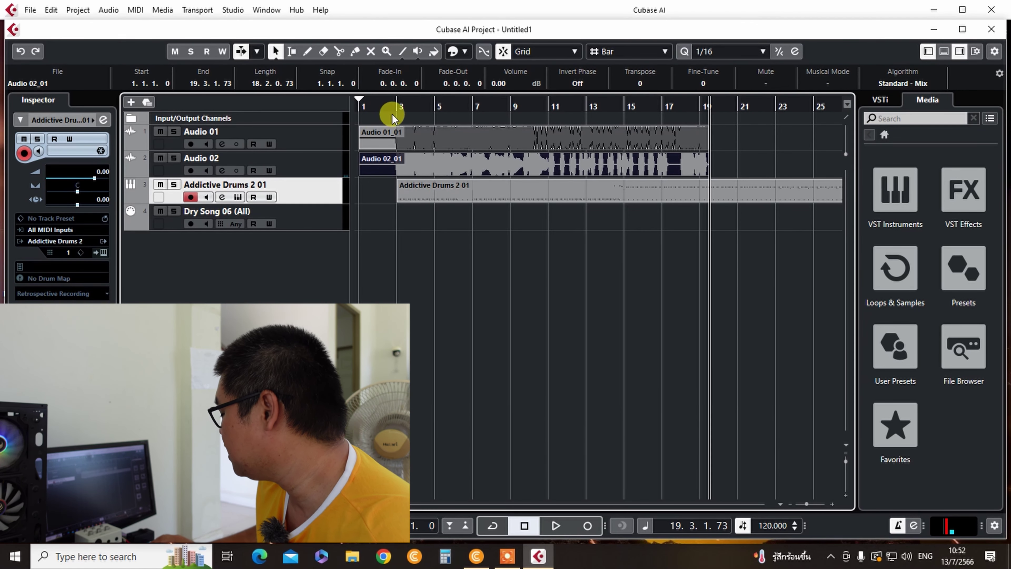
Step: Play the project to about bar 12 while lowering the clip volumes to -6.76 dB on Audio 02 and -5.79 dB on Audio 01
click(386, 105)
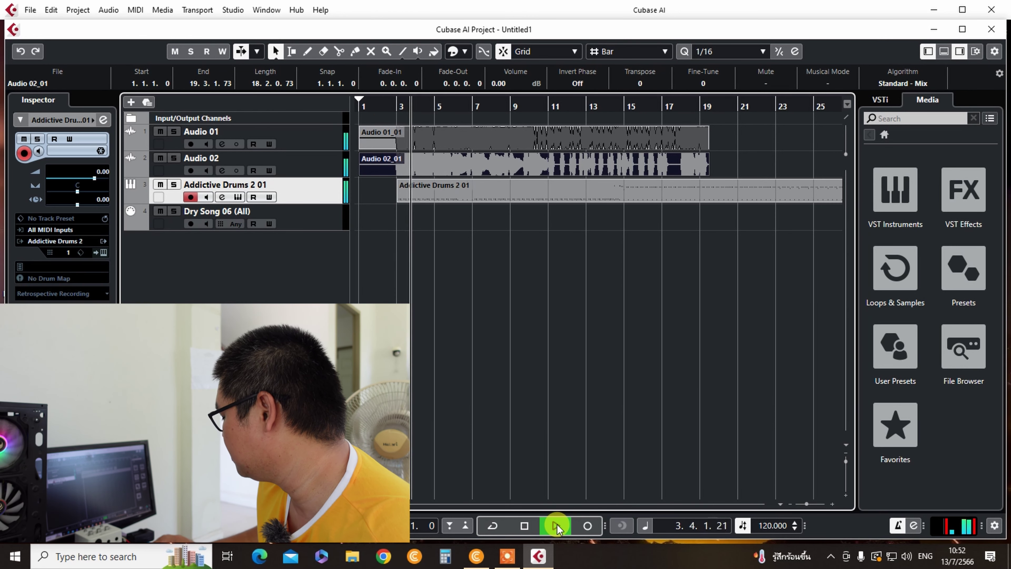
click(537, 156)
drag(537, 156, 537, 167)
click(530, 136)
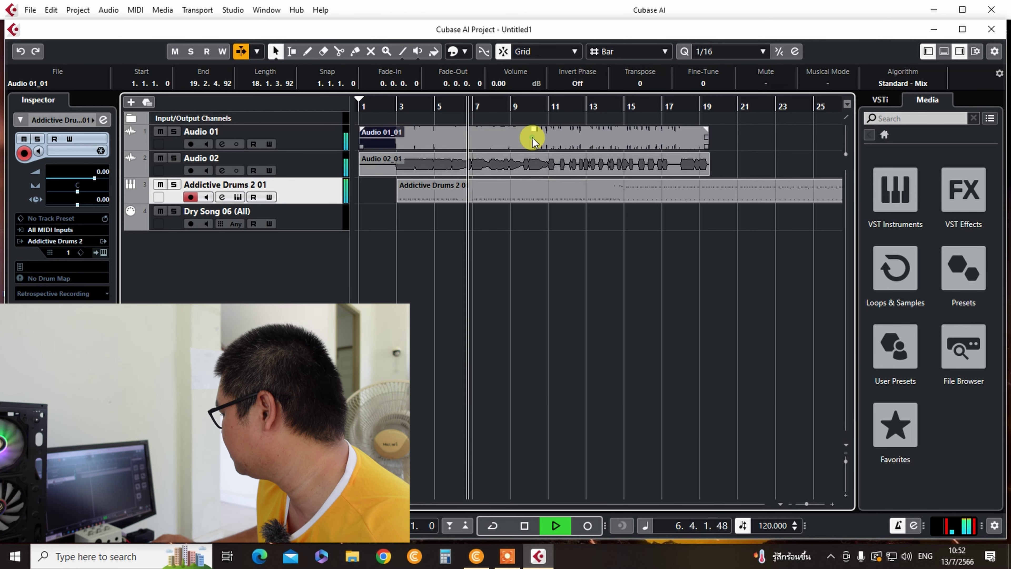
drag(535, 128, 536, 140)
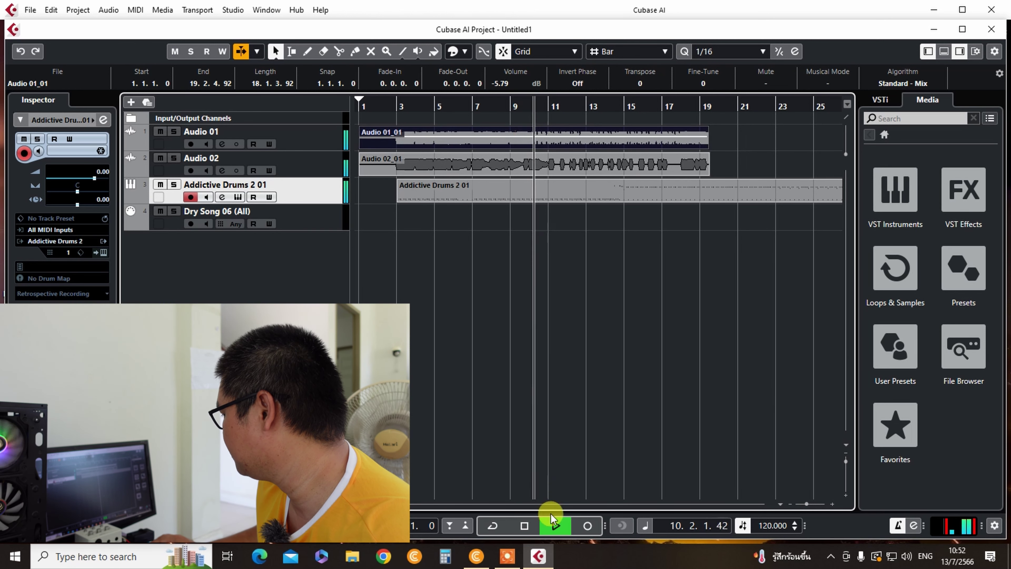
click(523, 530)
Step: Delete the recorded Audio 02_01 clip from the Audio 02 track
click(237, 161)
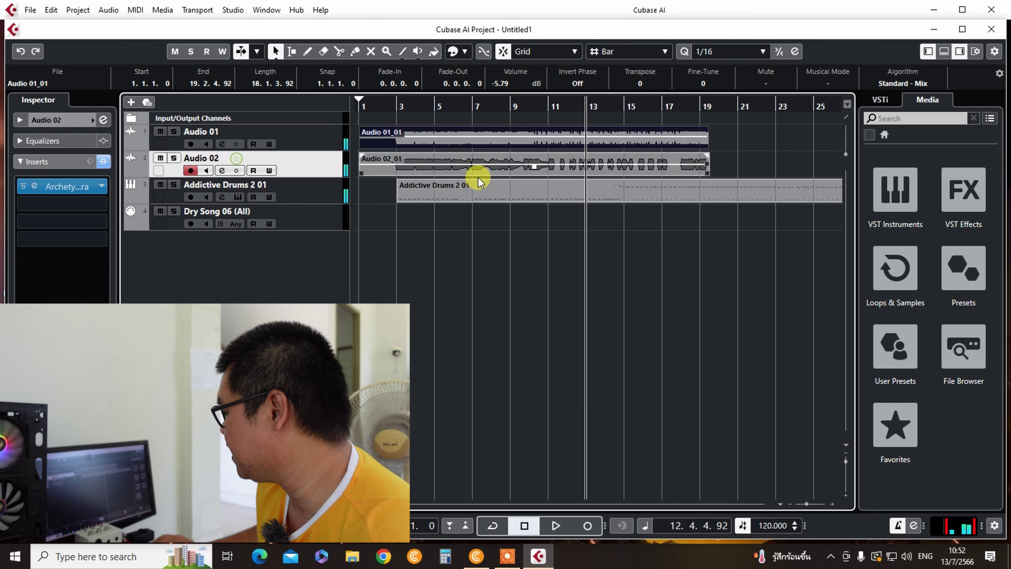
click(426, 162)
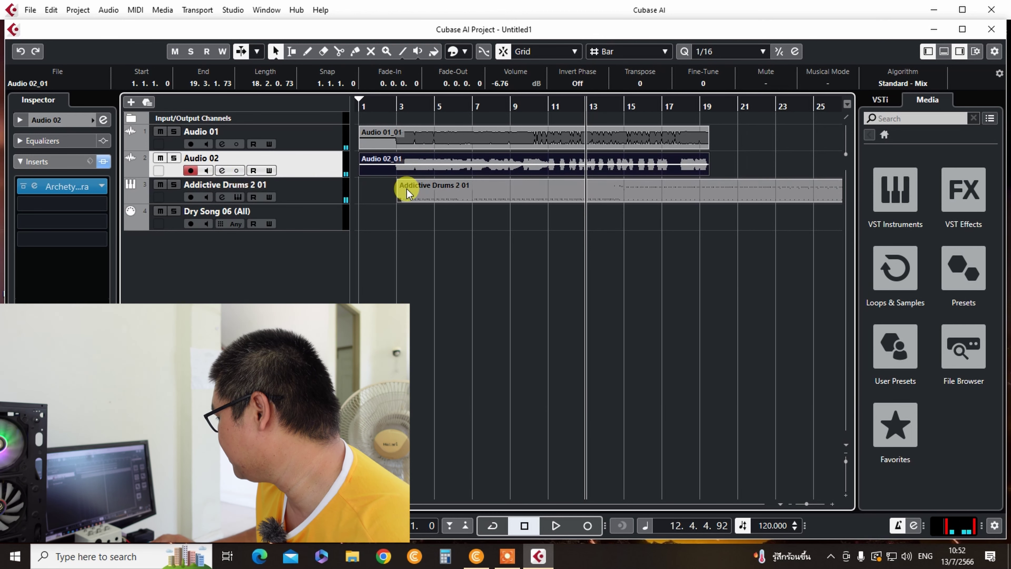
key(Delete)
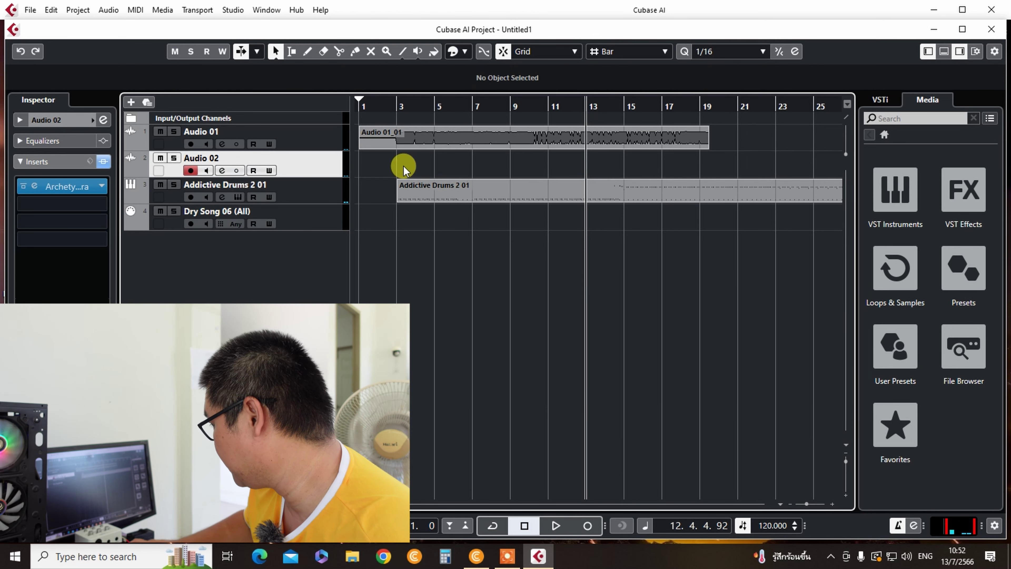
Step: Copy the Audio 01_01 clip and paste it onto the Audio 02 track at bar 1
click(423, 142)
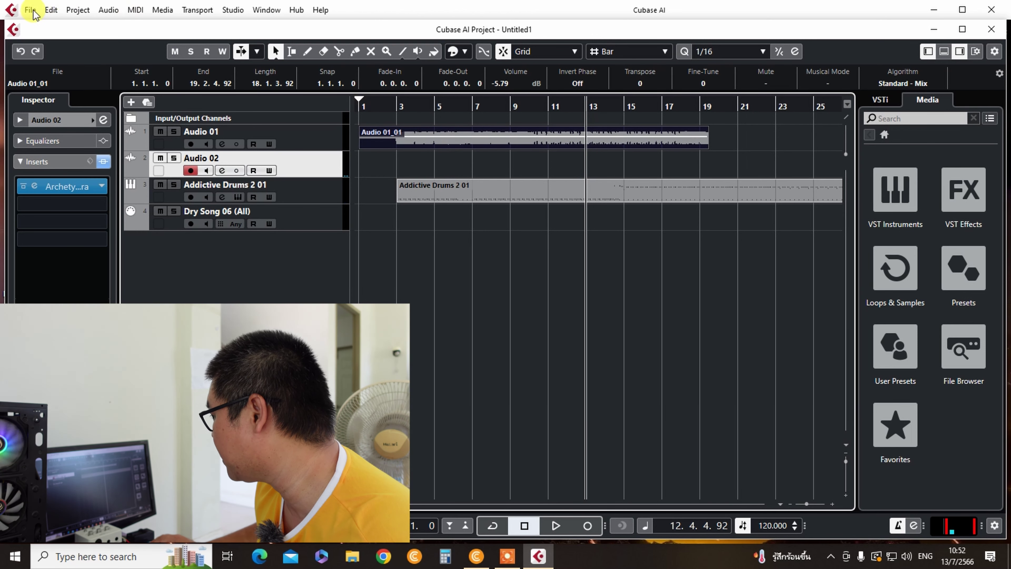
click(47, 9)
click(79, 85)
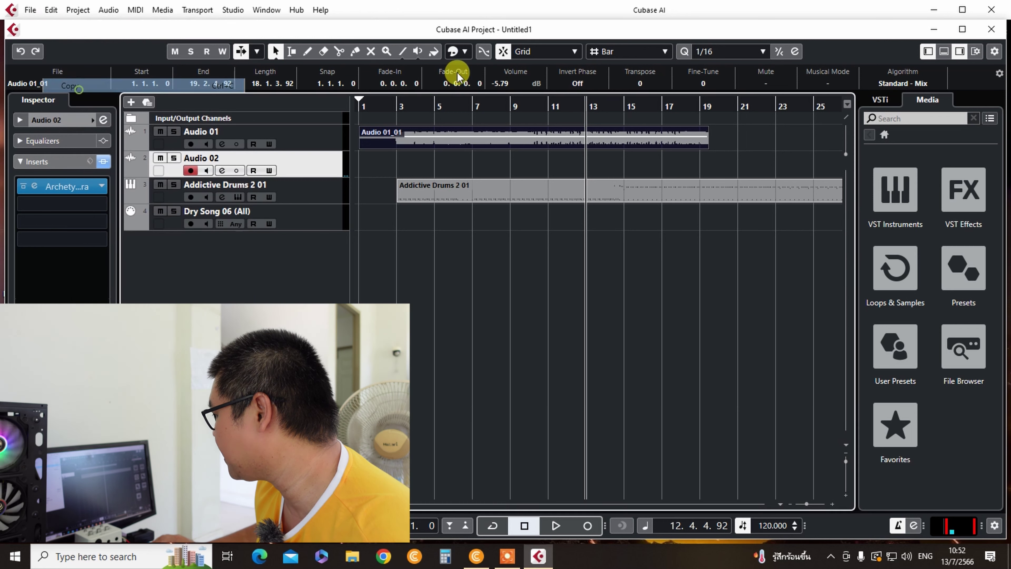
click(364, 108)
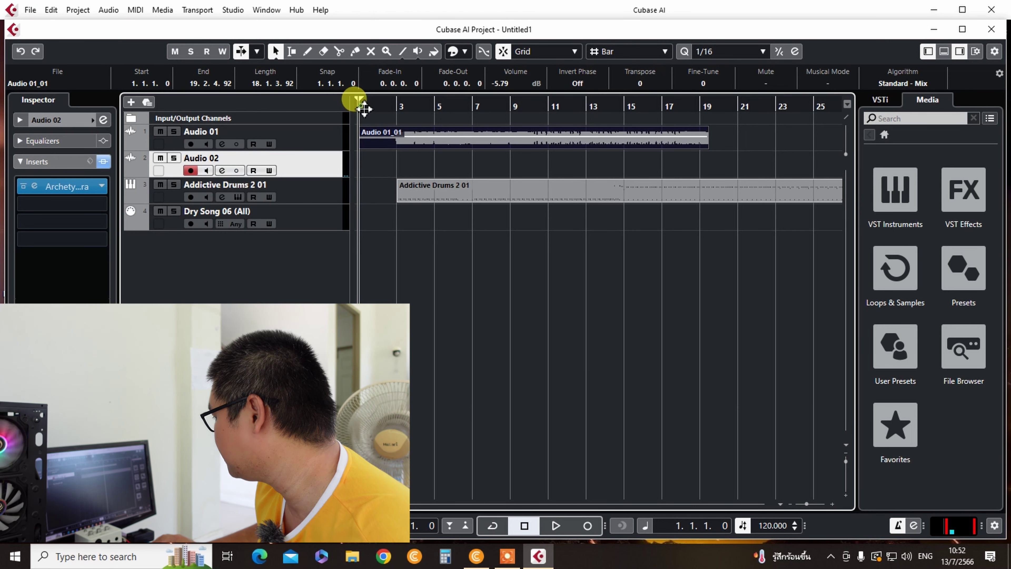
click(53, 14)
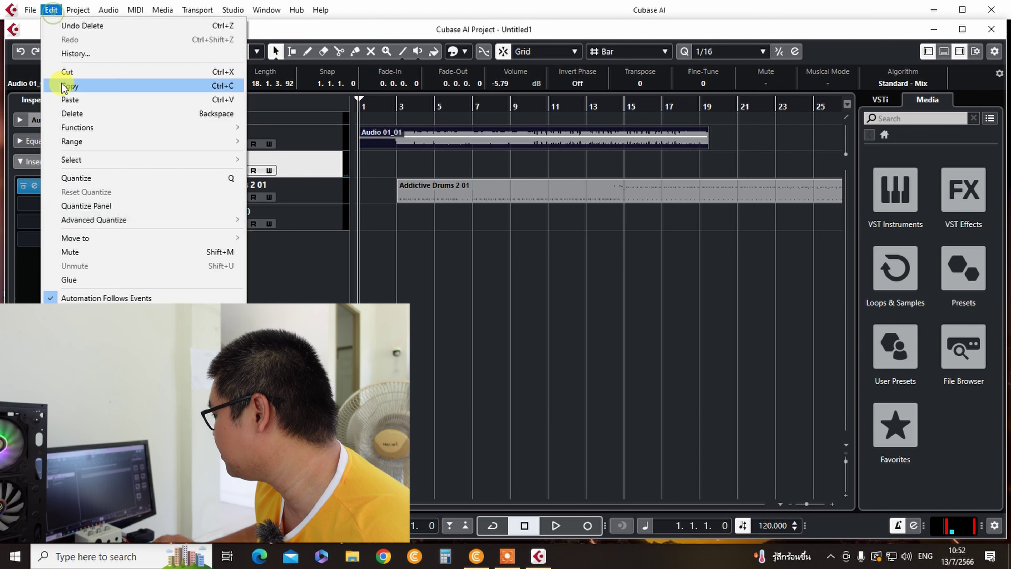
click(75, 97)
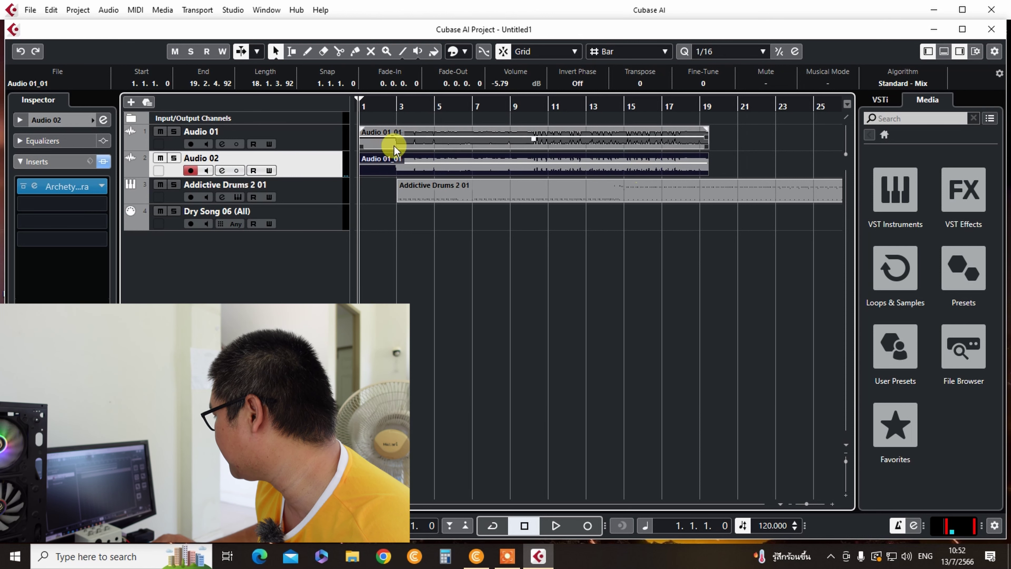
Step: Play the project from bar 3 while lowering the Audio 01 clip volume and setting the Audio 02 clip to -8.44 dB
click(394, 108)
click(395, 112)
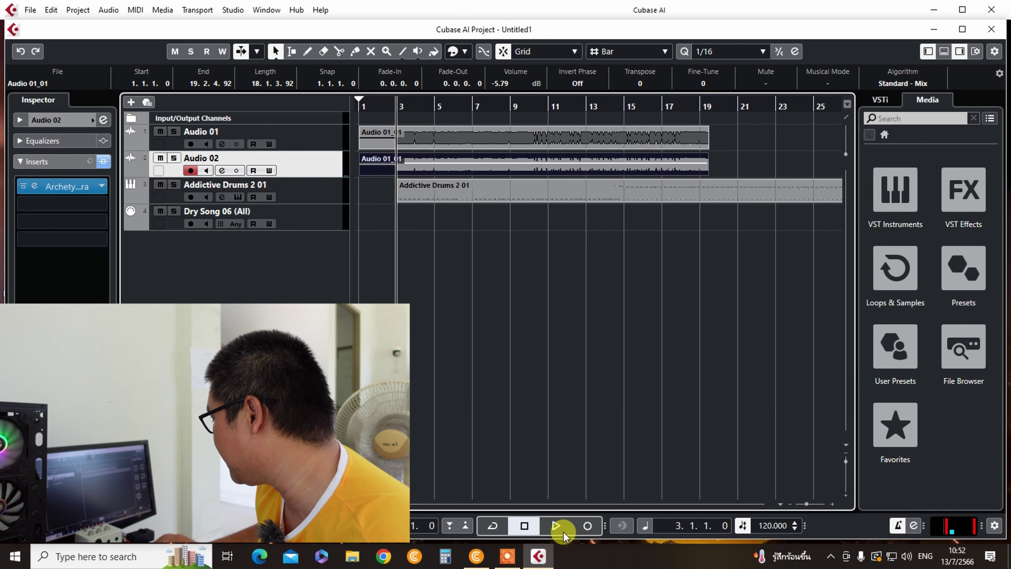
click(556, 526)
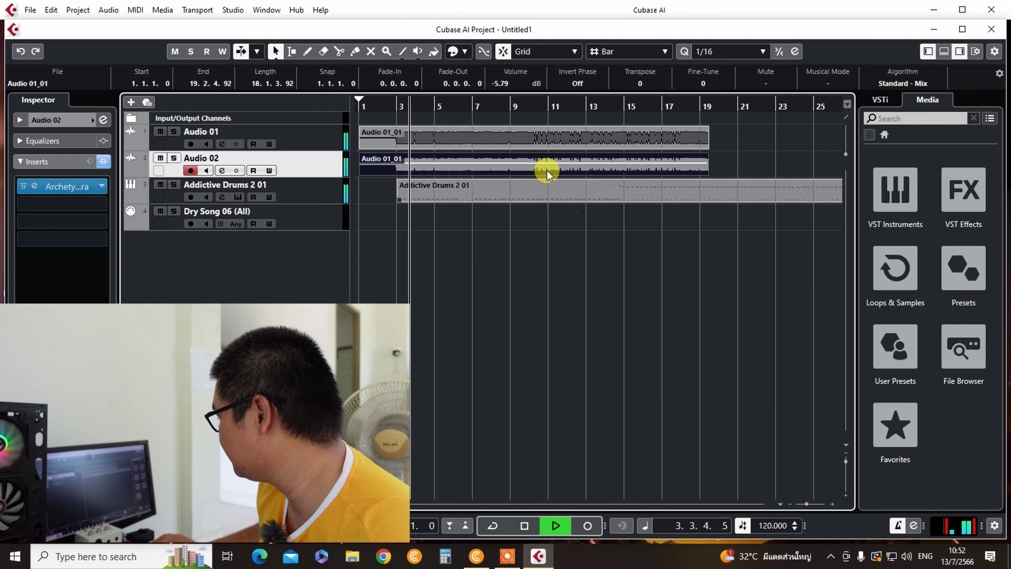
drag(529, 160, 530, 166)
drag(524, 128, 527, 136)
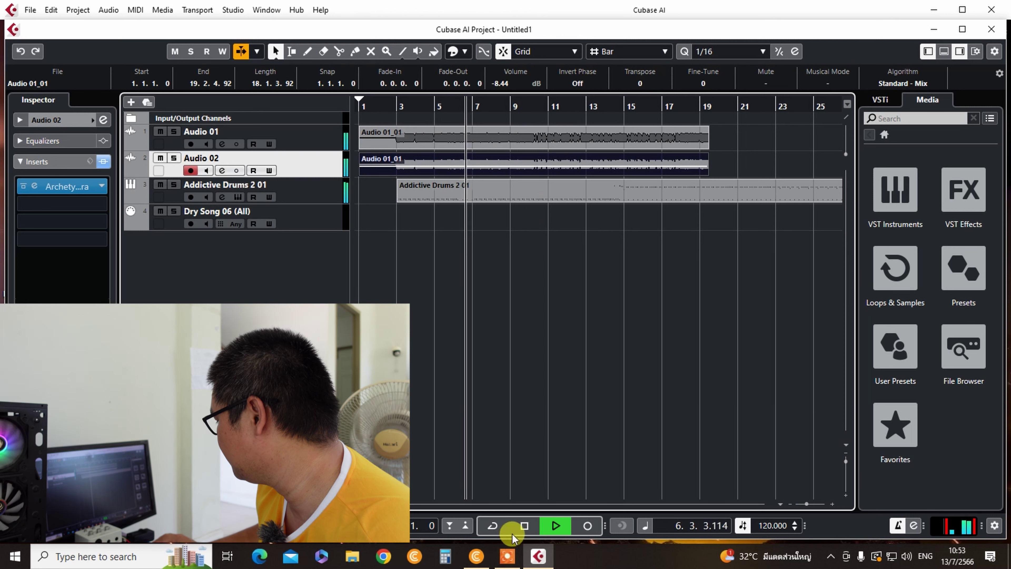
click(525, 526)
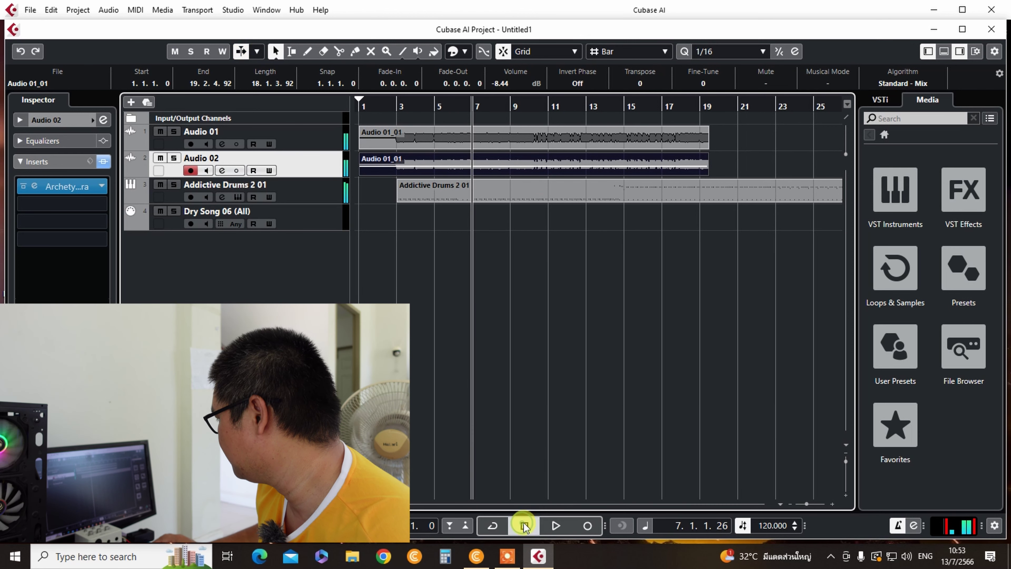
Step: Add one mono audio track with input In 1 (Mono) and output Stereo Out
click(79, 11)
mouse_move(103, 25)
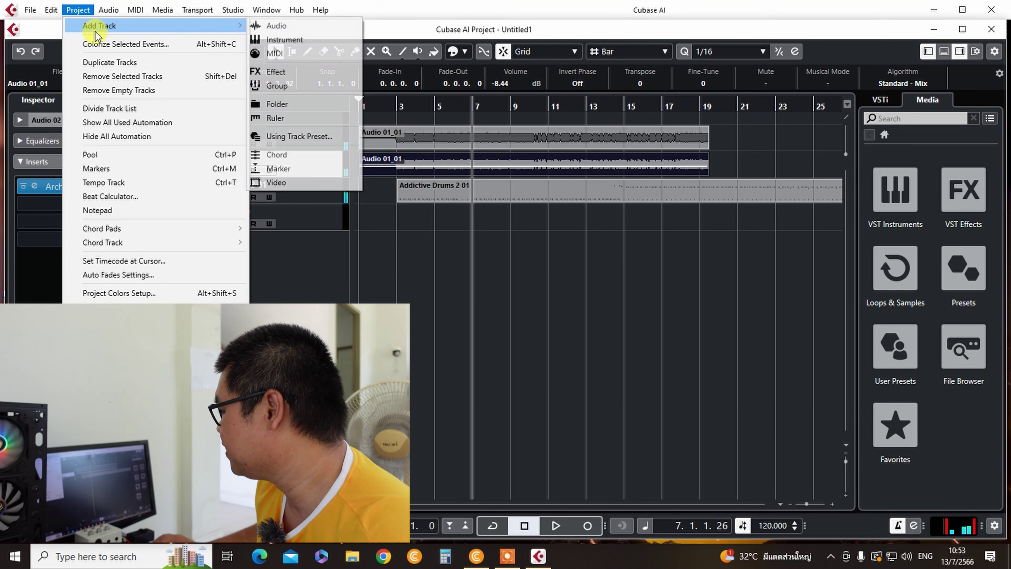
click(296, 27)
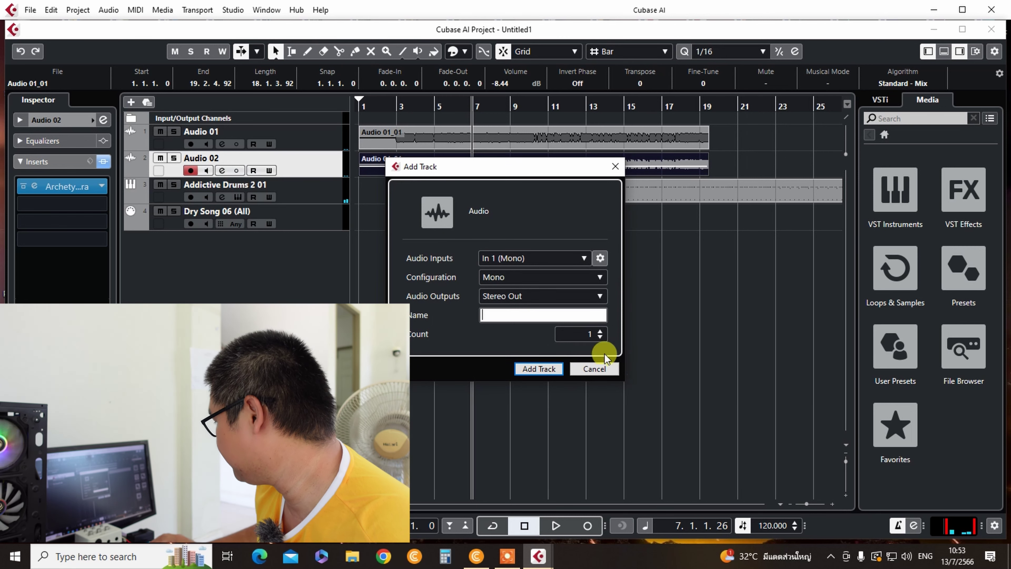
click(538, 369)
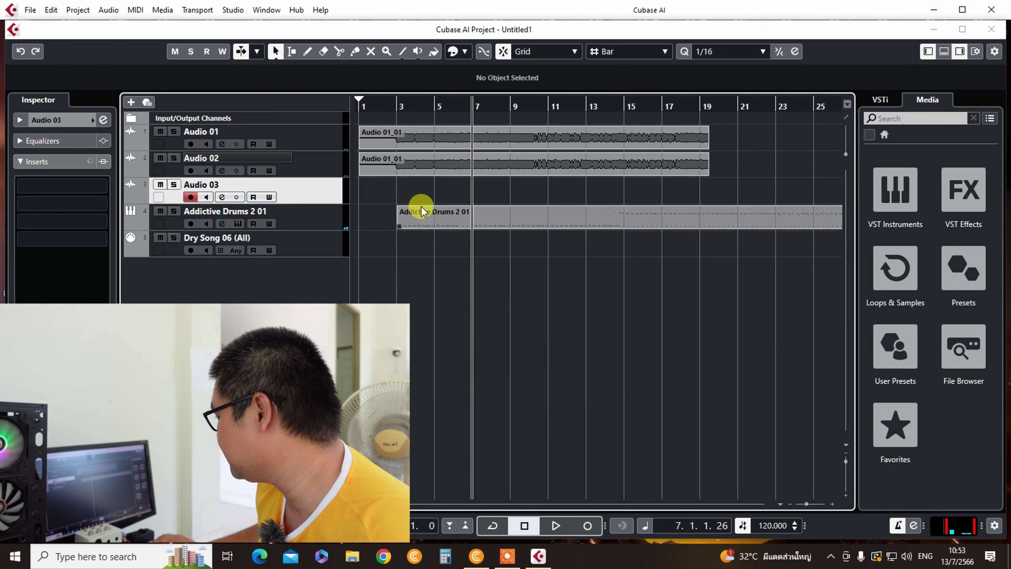
Step: Return the cursor to bar 1 and insert Archetype Gojira on Audio 03 with the gate at -4.3 and the delay pedal on
click(361, 102)
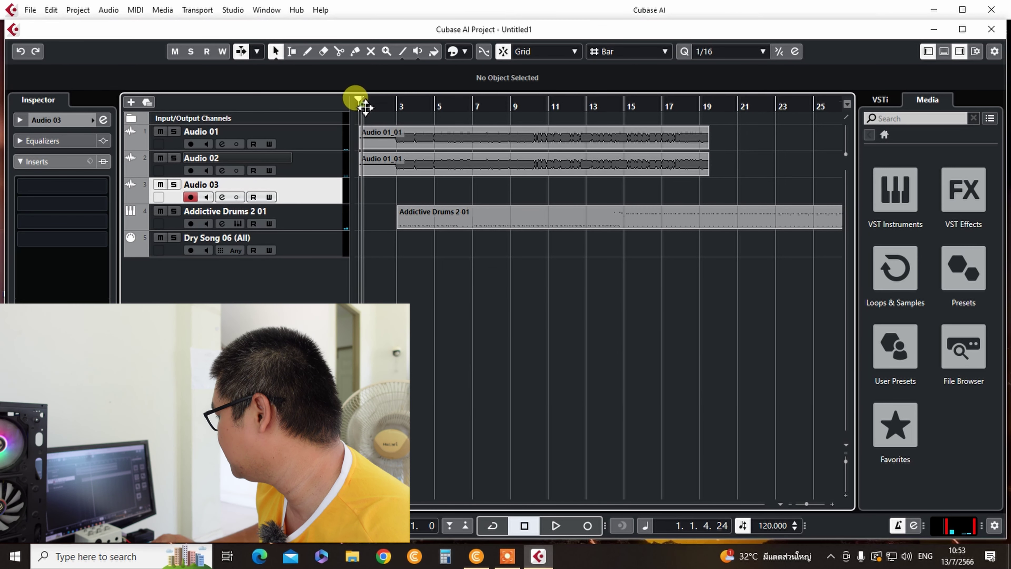
click(100, 186)
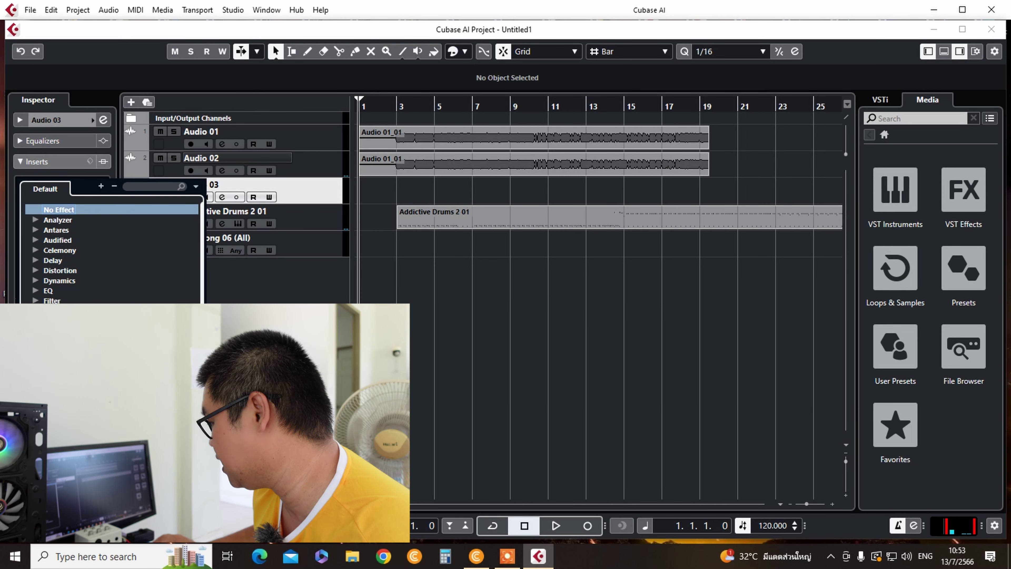
click(71, 314)
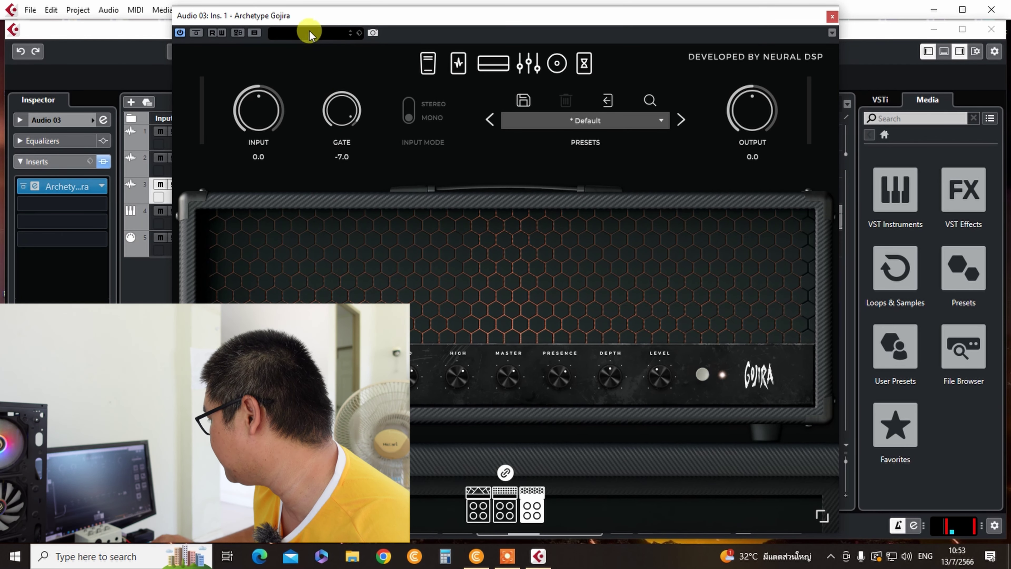
click(582, 72)
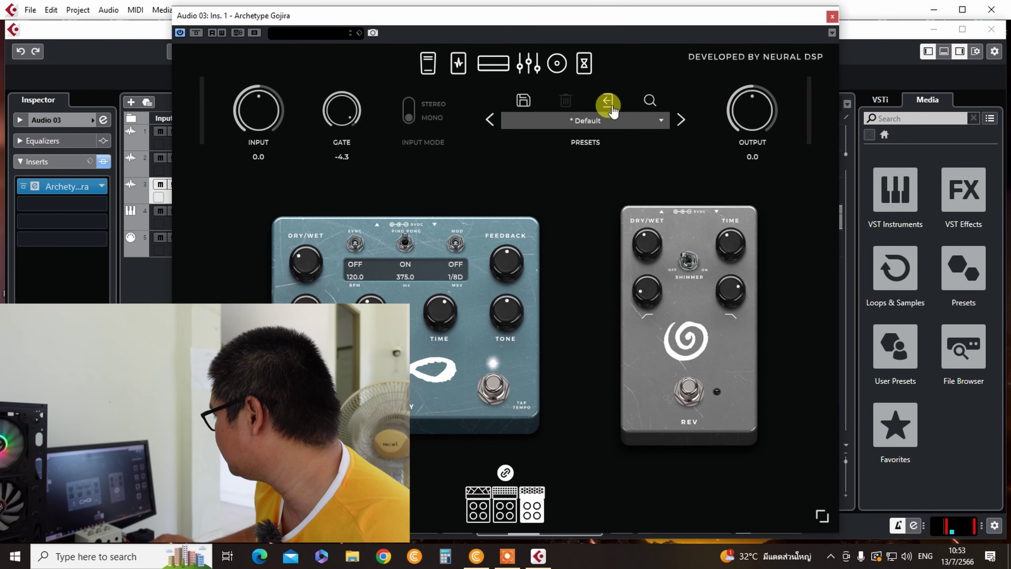
click(832, 18)
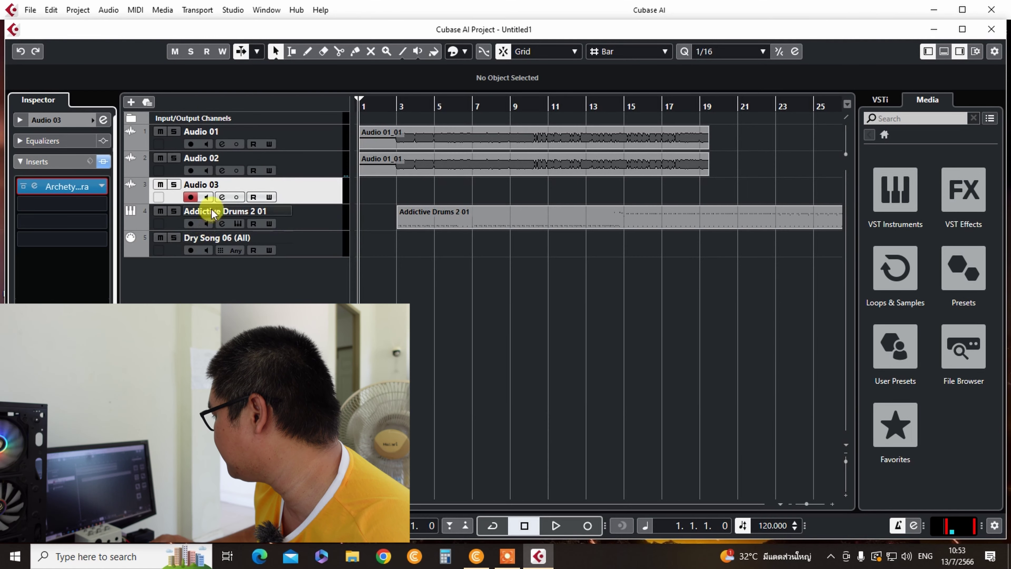
Step: Enable monitoring on Audio 03 and record a guitar take from bar 1 to about bar 20
click(208, 197)
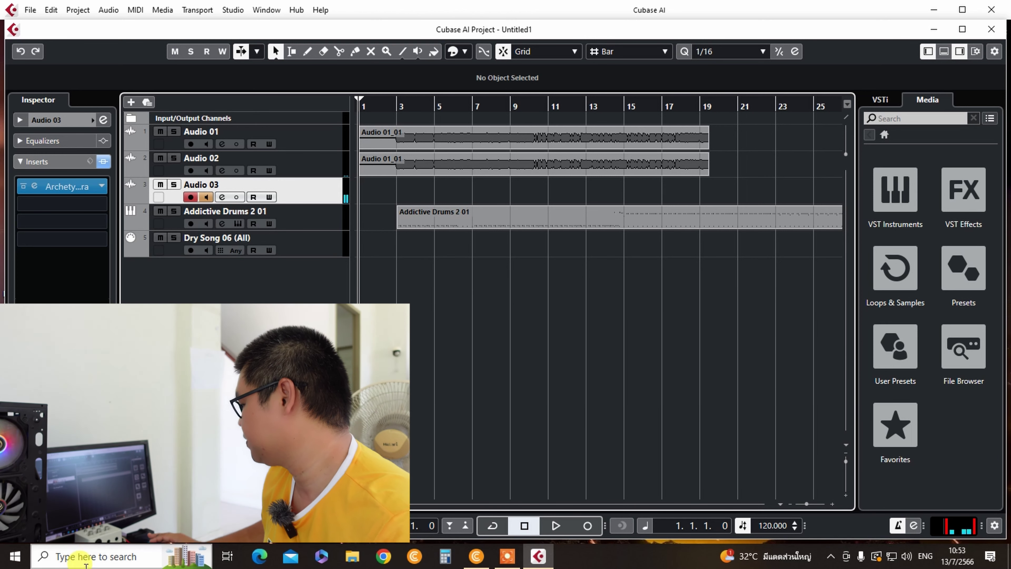
click(586, 527)
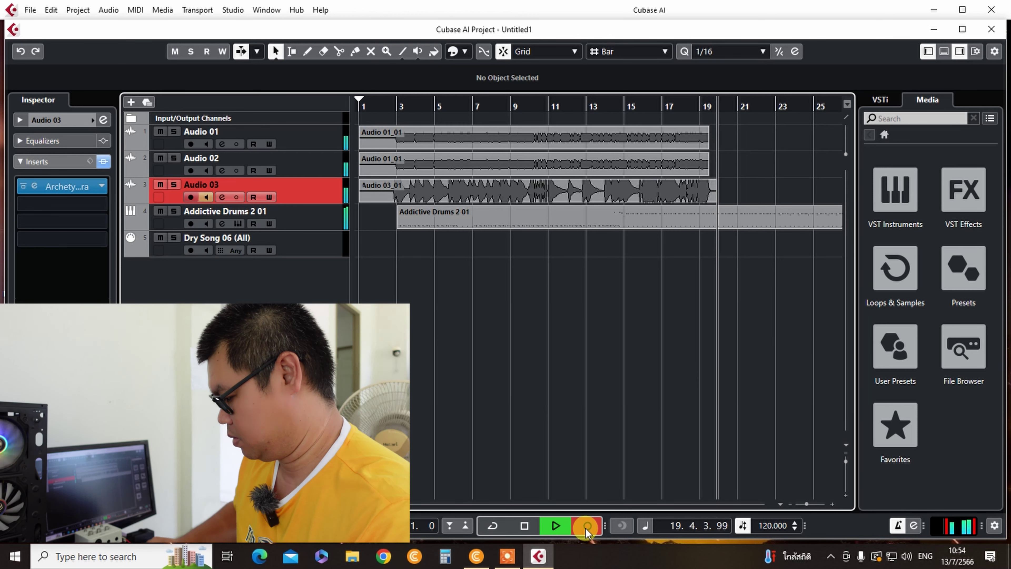
click(585, 528)
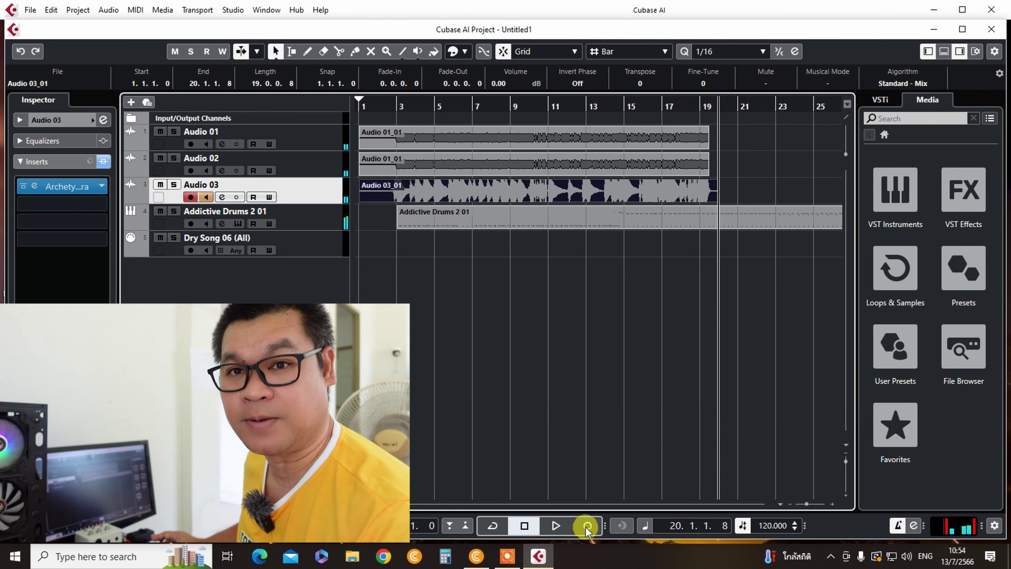
Step: Delete the Addictive Drums 2 01 clip and lower the volumes of the Audio 01 and Audio 02 clips
click(489, 228)
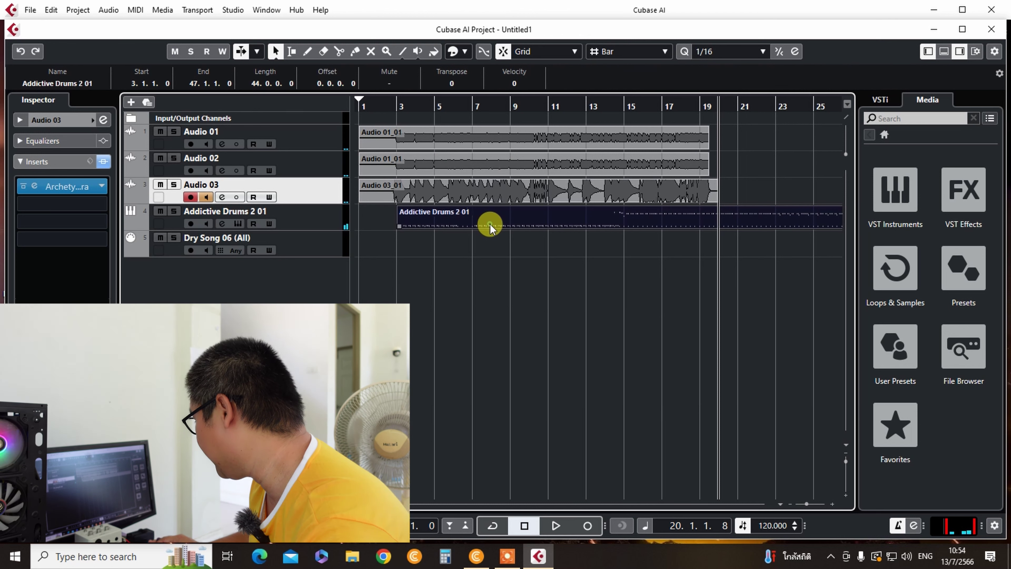
key(Delete)
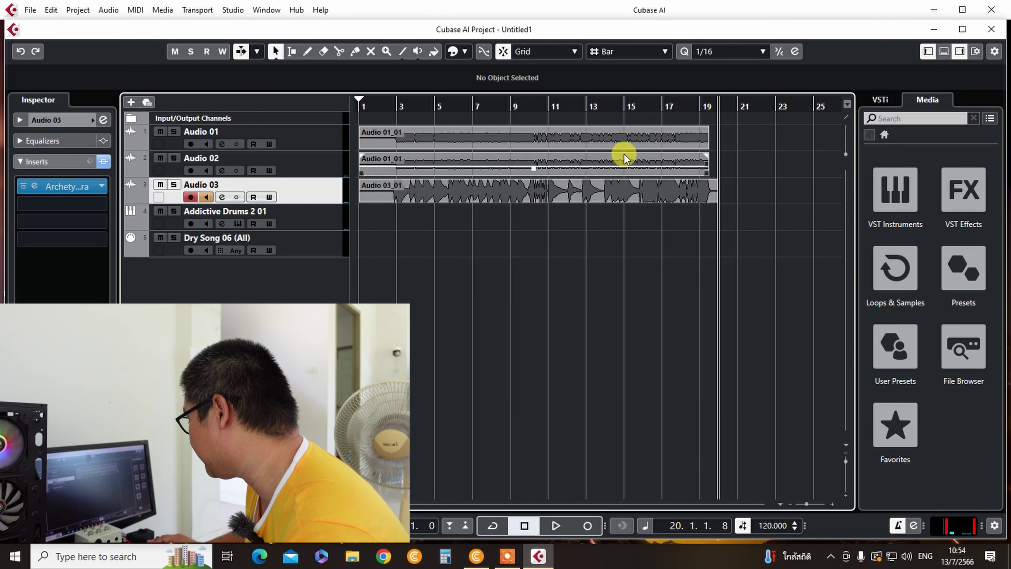
drag(533, 127, 537, 172)
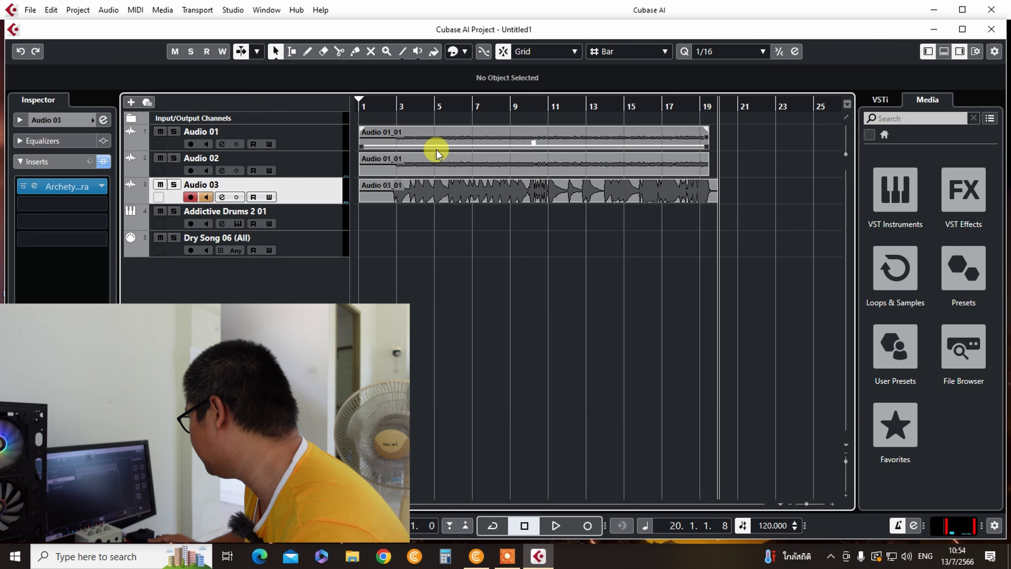
Step: With Audio 03 monitoring off, play from bar 2 while setting track volumes to -9.45 dB on Audio 01 and -4.34 dB on Audio 02
click(377, 105)
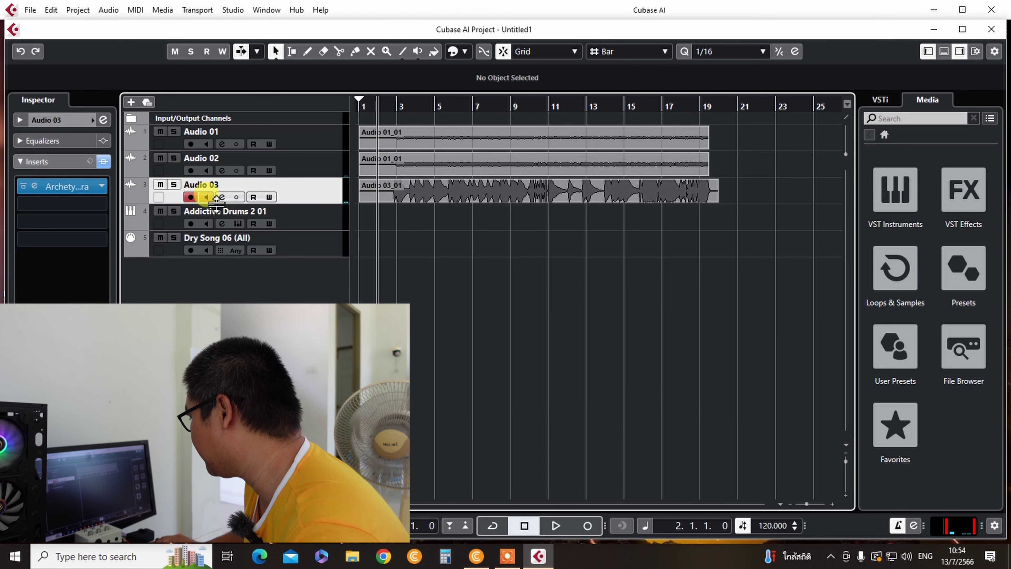
click(562, 522)
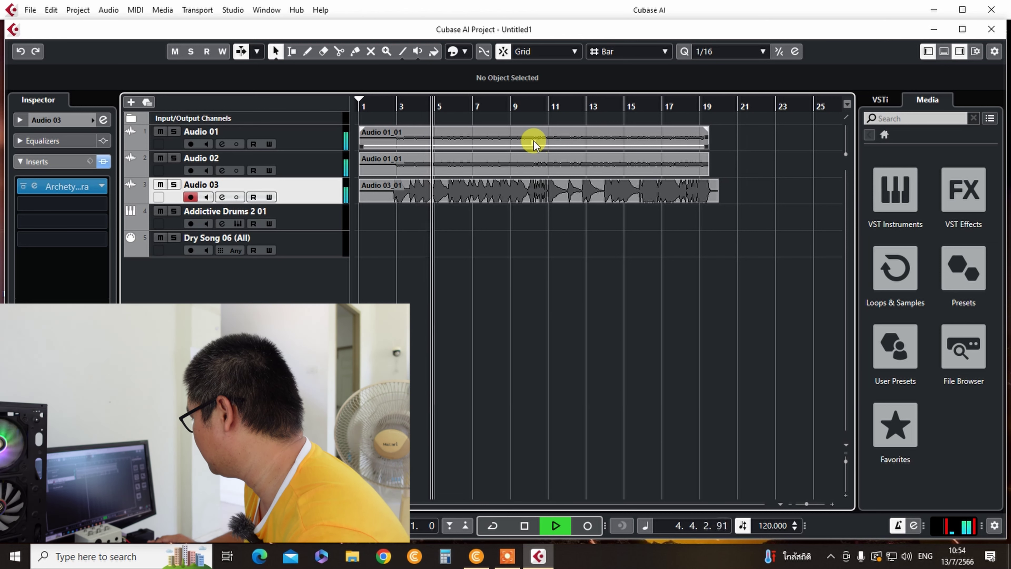
click(198, 138)
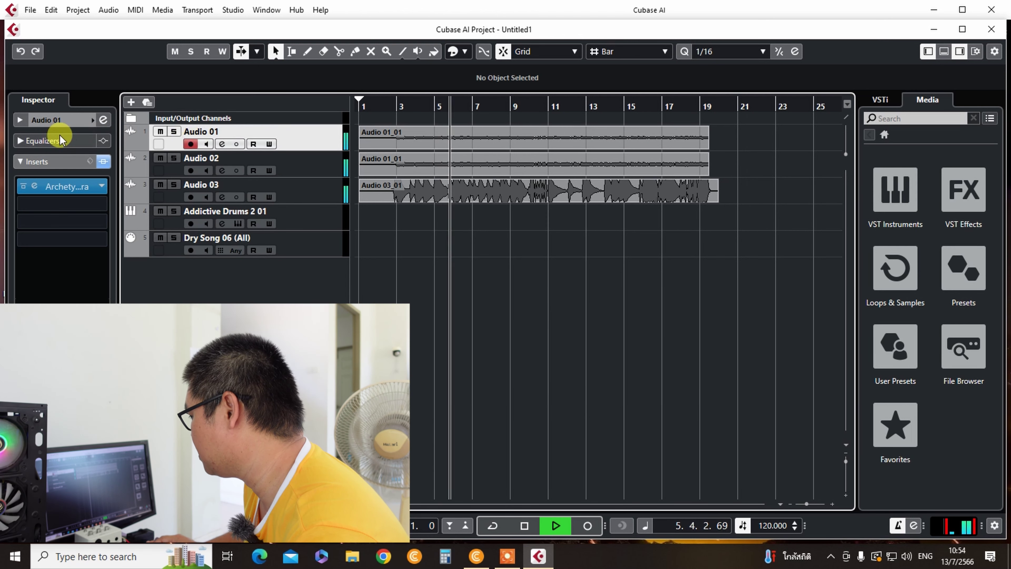
click(53, 123)
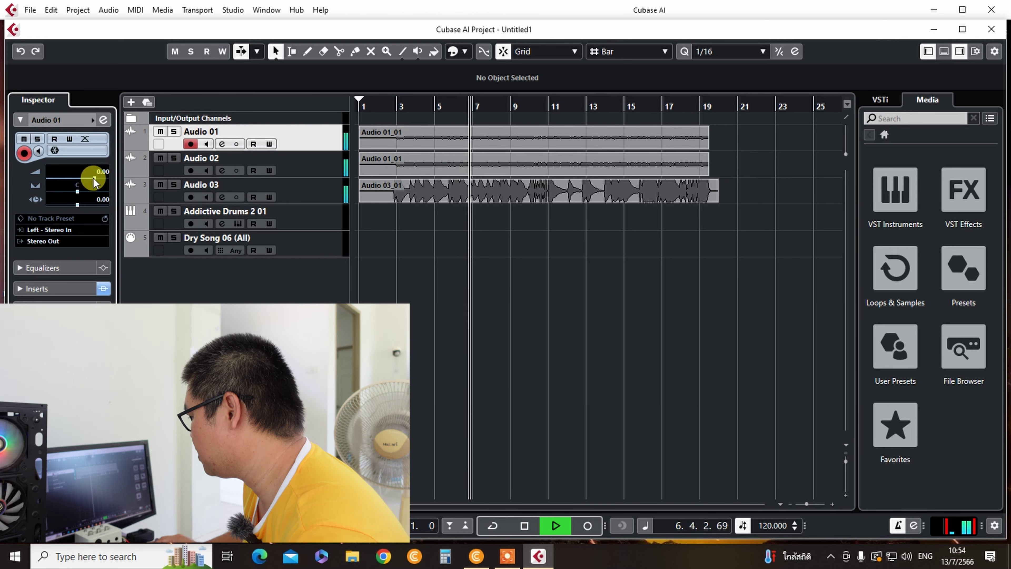
drag(93, 178, 75, 176)
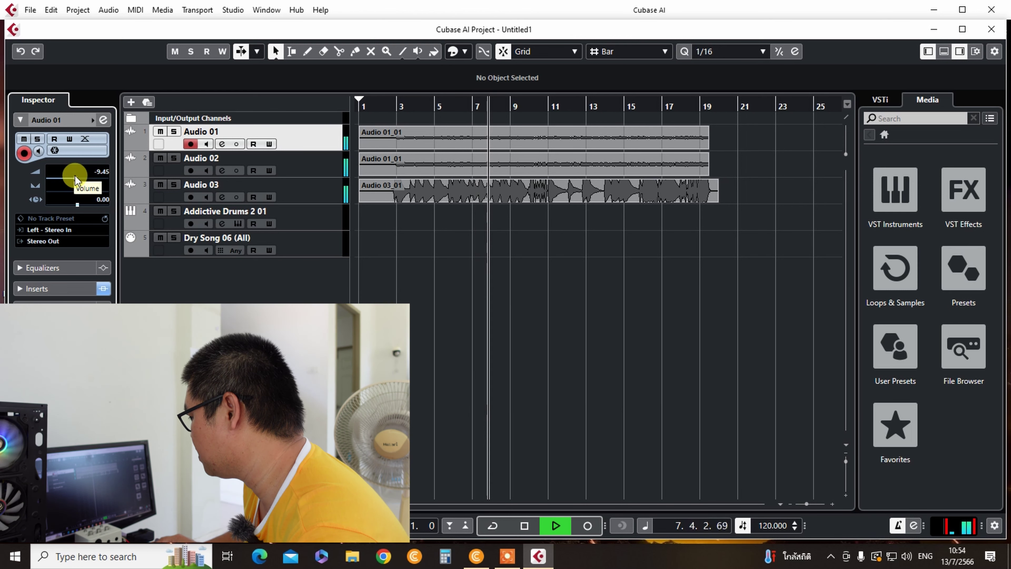
click(192, 159)
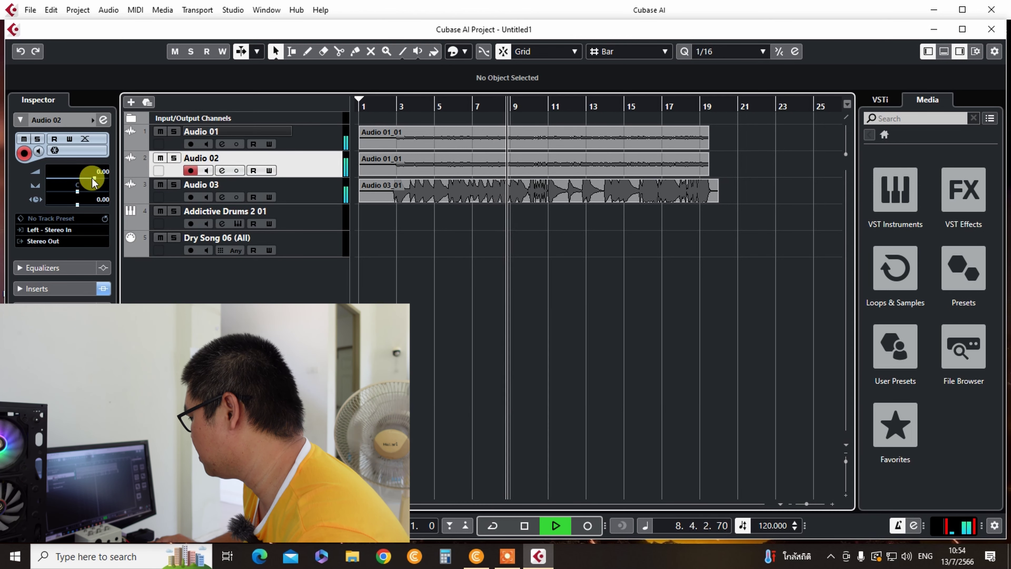
drag(92, 178, 84, 177)
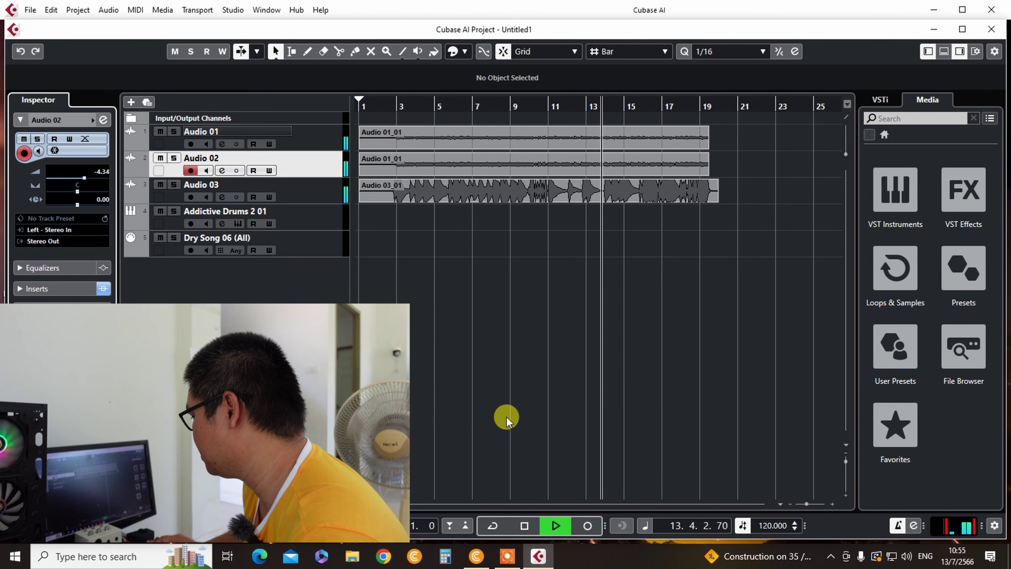
click(524, 528)
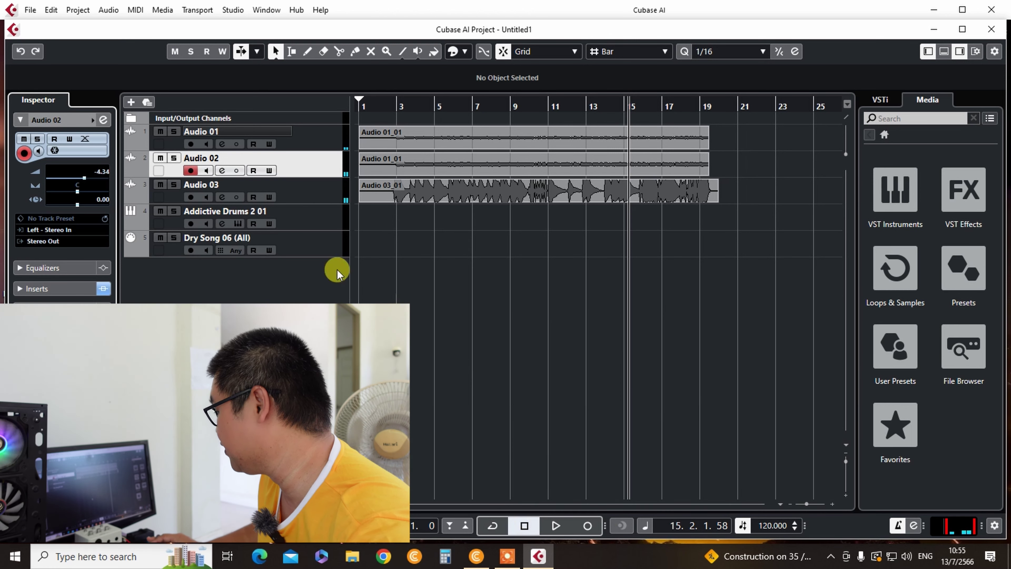
Step: Open the Addictive Drums 2 beats browser and audition Dry Song 09 and Dry Disco Groove 01
click(225, 217)
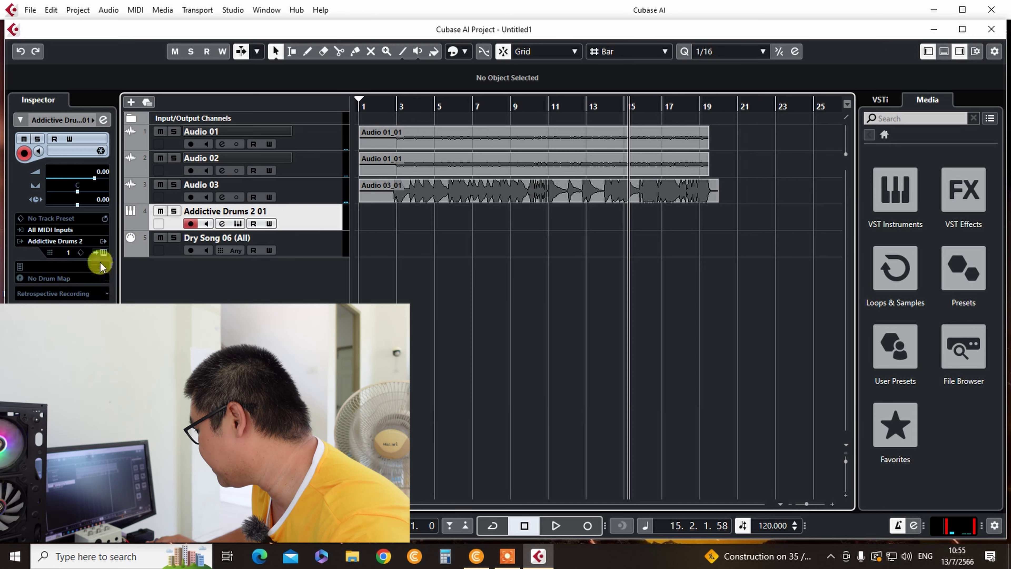
click(103, 253)
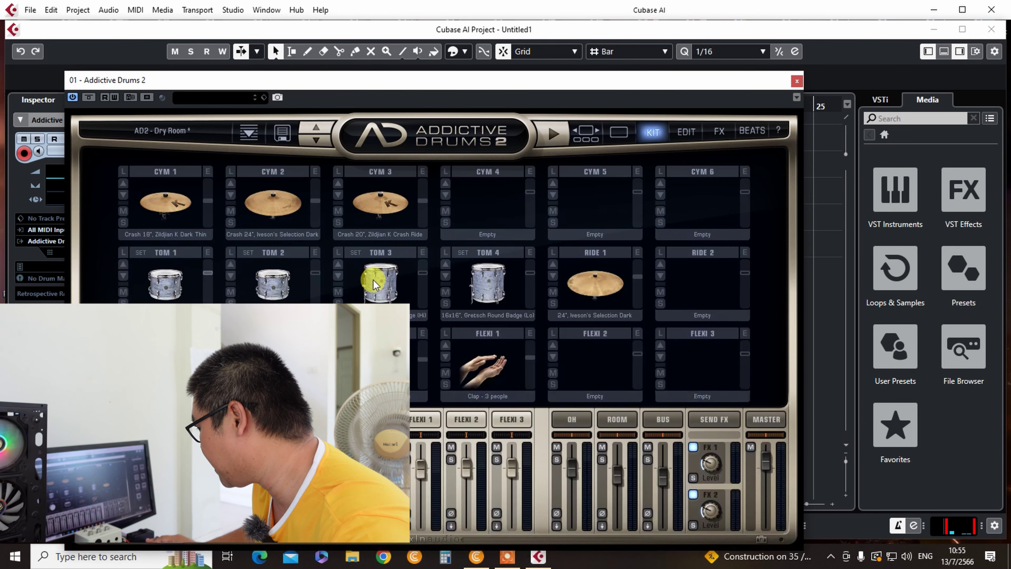
click(768, 134)
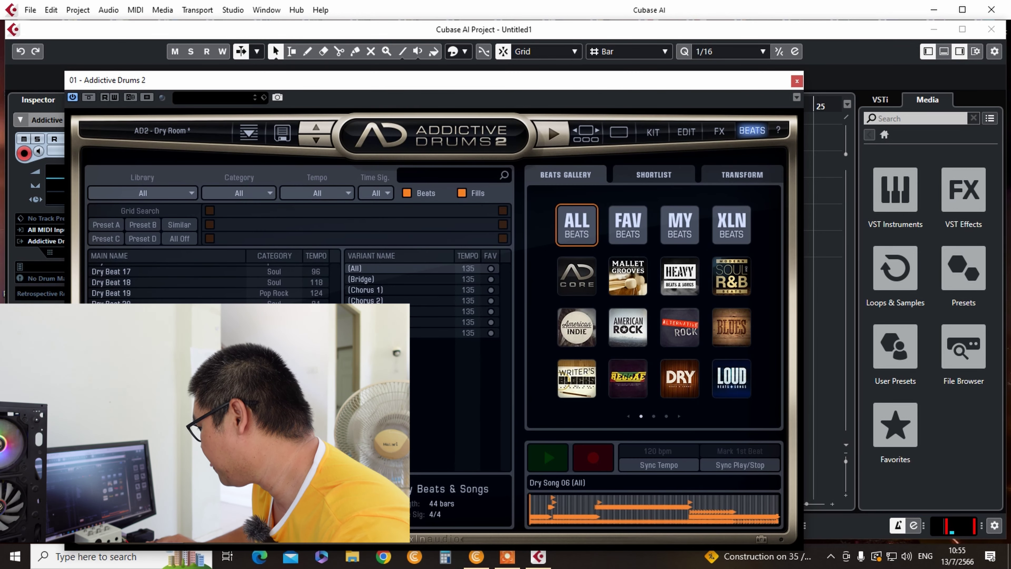
key(Down)
key(Down)
key(Down)
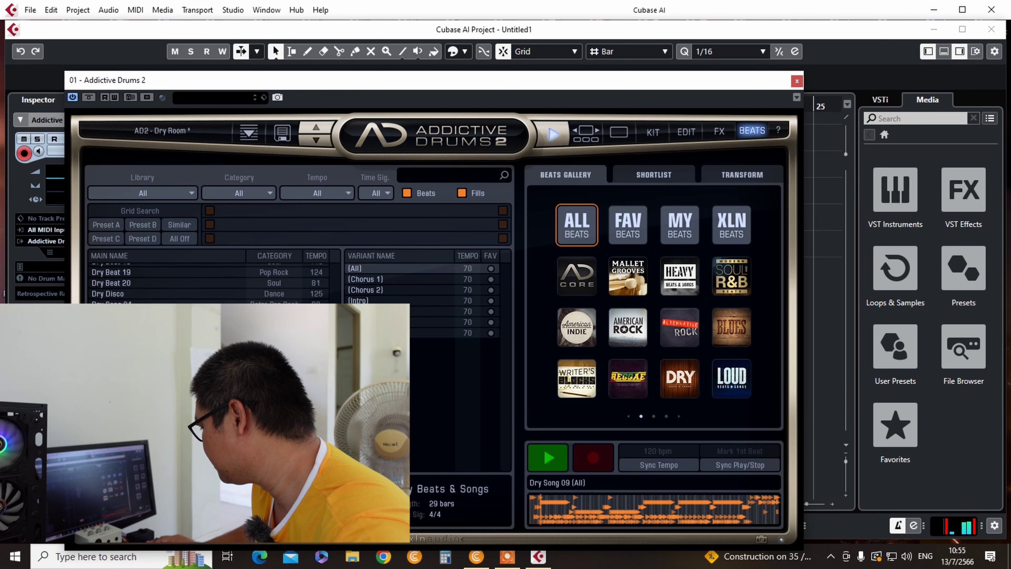
click(226, 293)
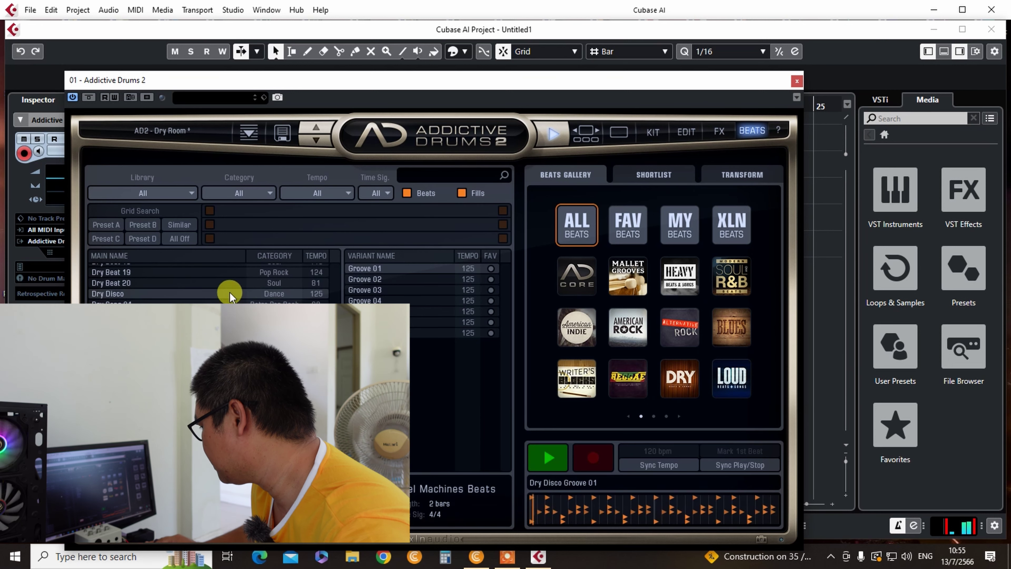
scroll(226, 289, up, 1)
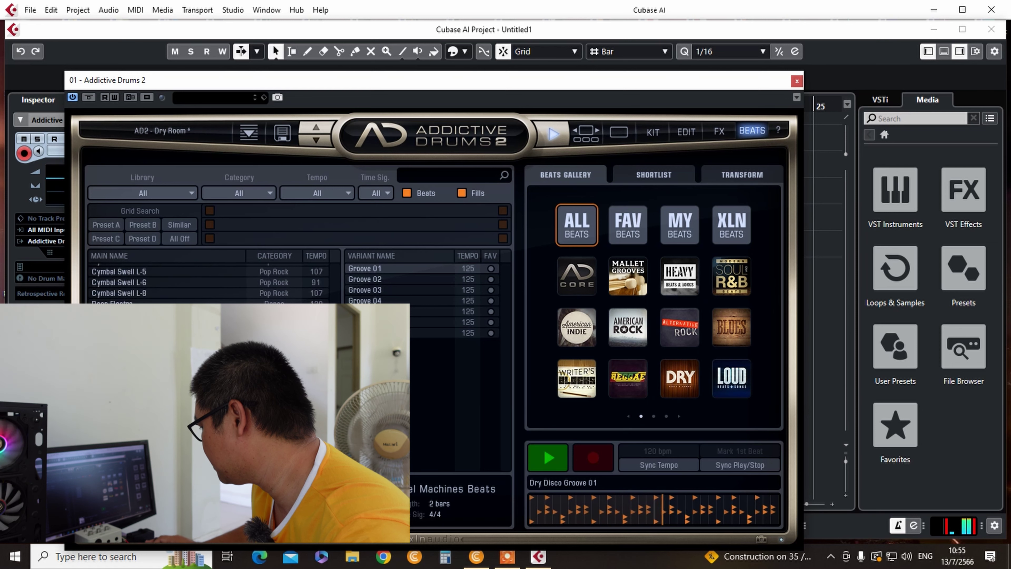
scroll(215, 287, up, 4)
click(544, 147)
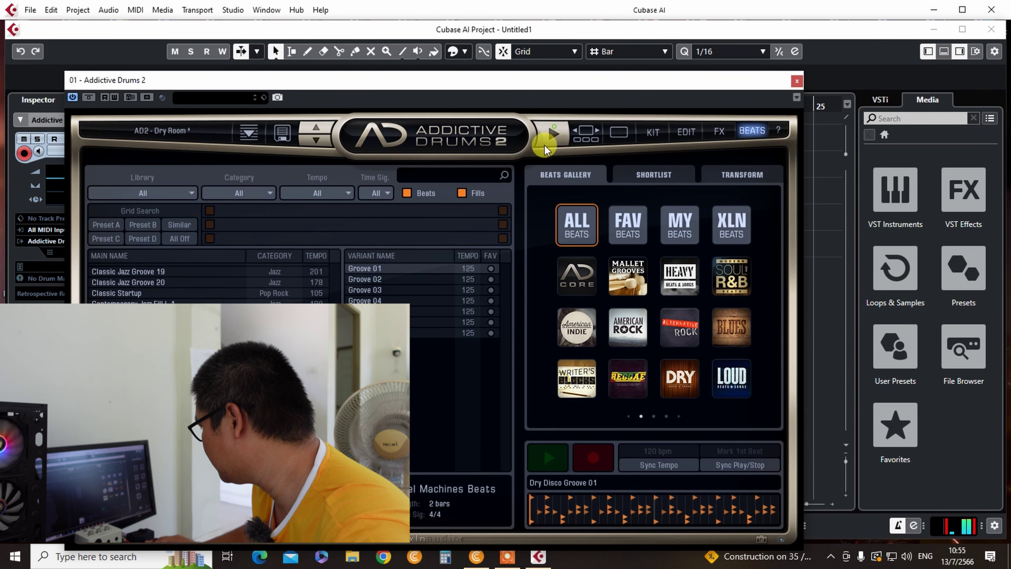
Step: Preview American Indie Song 02 (All), place it at bar 1 on the Addictive Drums 2 01 track, and close the drum plugin
mouse_move(335, 297)
mouse_down()
mouse_move(341, 268)
mouse_move(336, 302)
mouse_up()
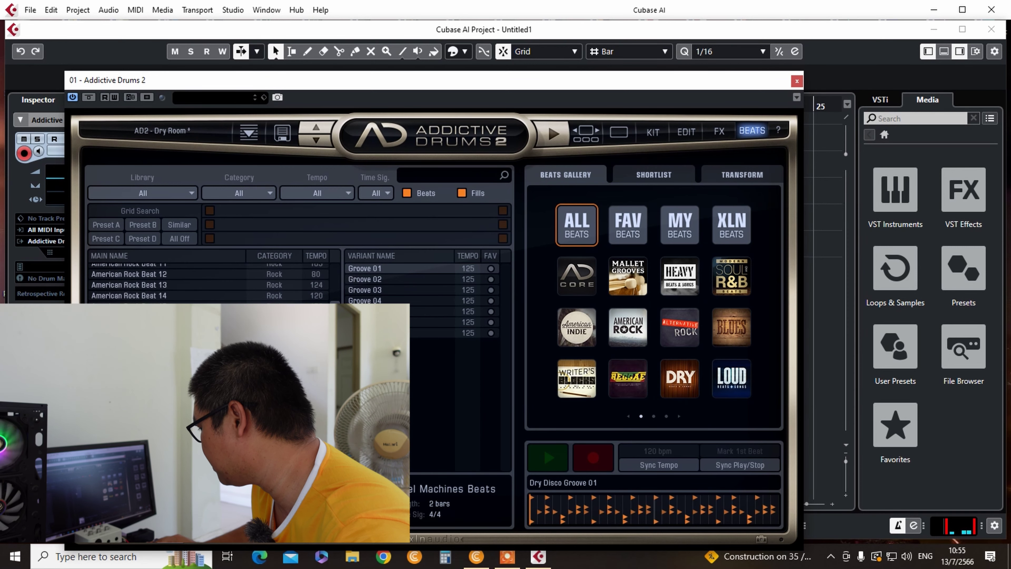
click(360, 301)
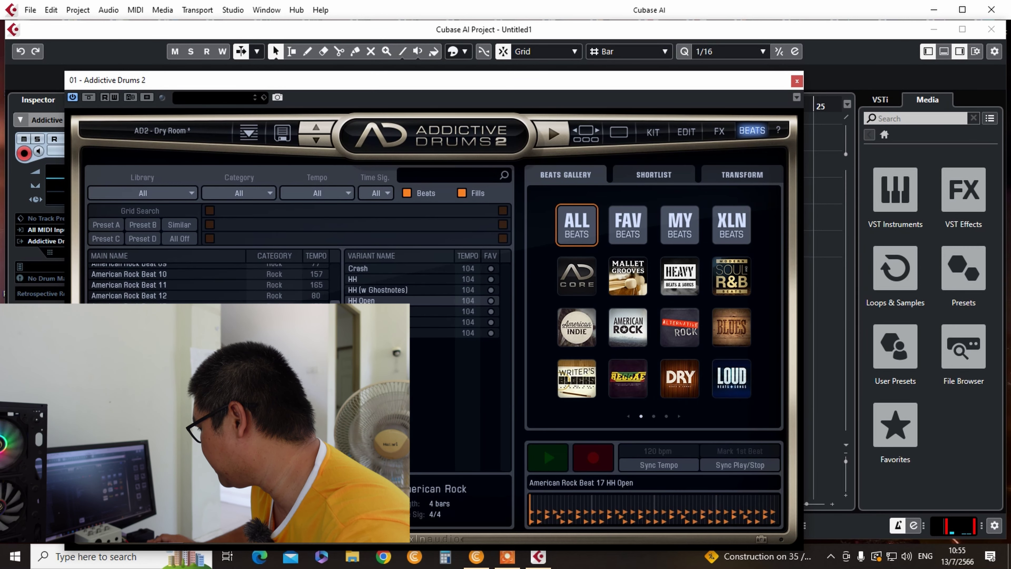
scroll(207, 283, up, 5)
click(131, 328)
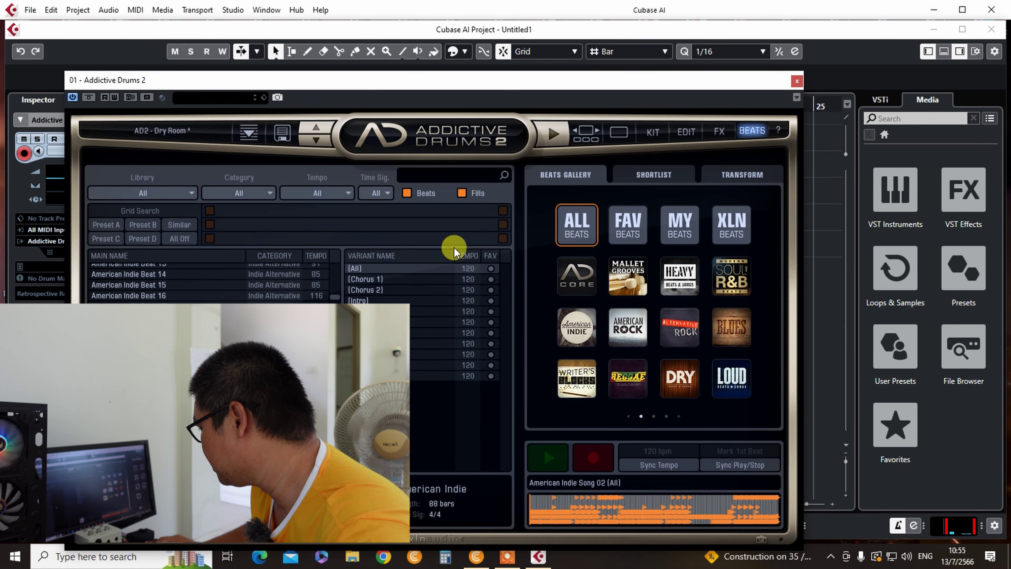
click(554, 135)
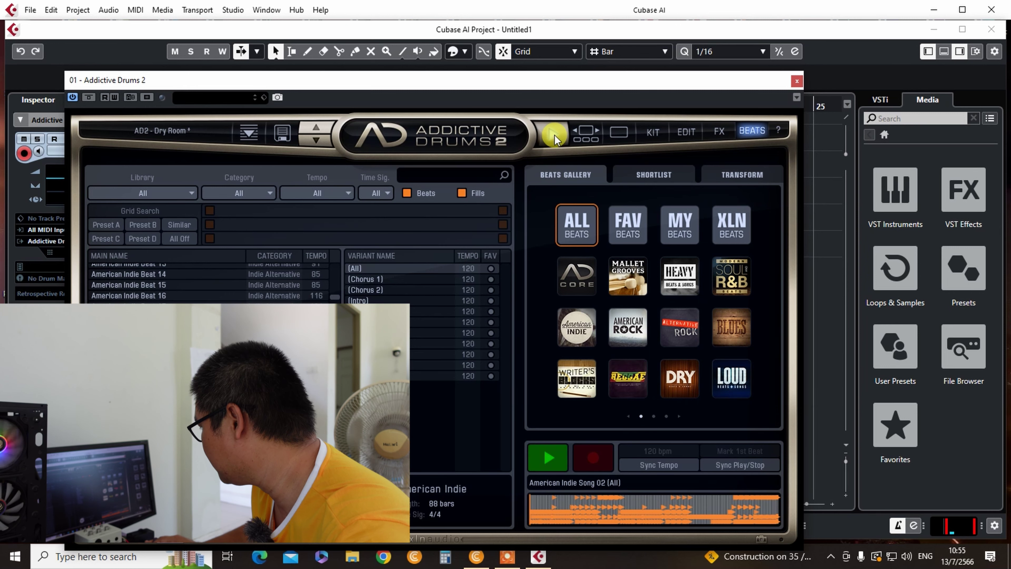
click(569, 139)
drag(538, 85, 902, 212)
drag(716, 402, 362, 215)
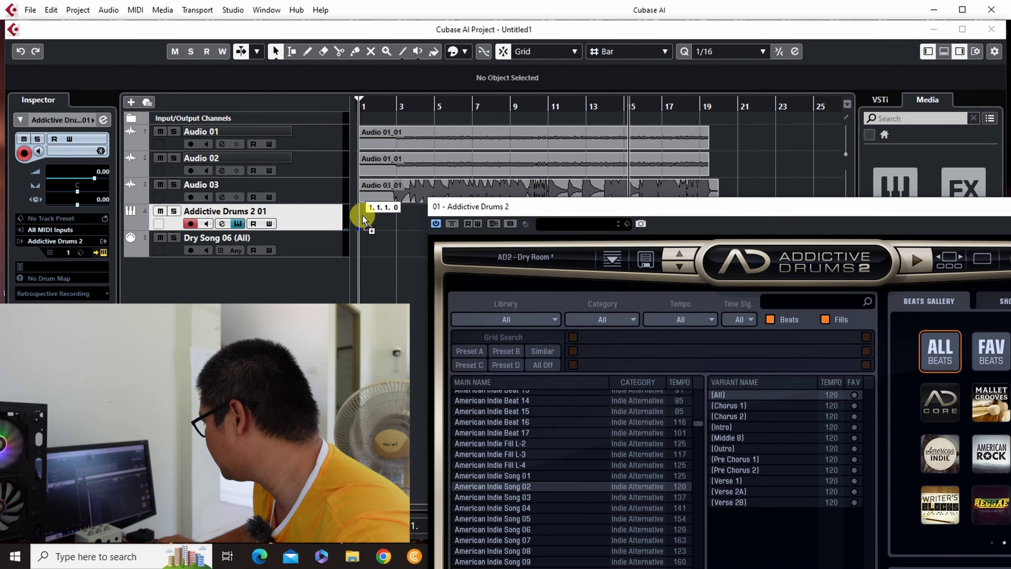
drag(778, 207, 400, 148)
click(782, 147)
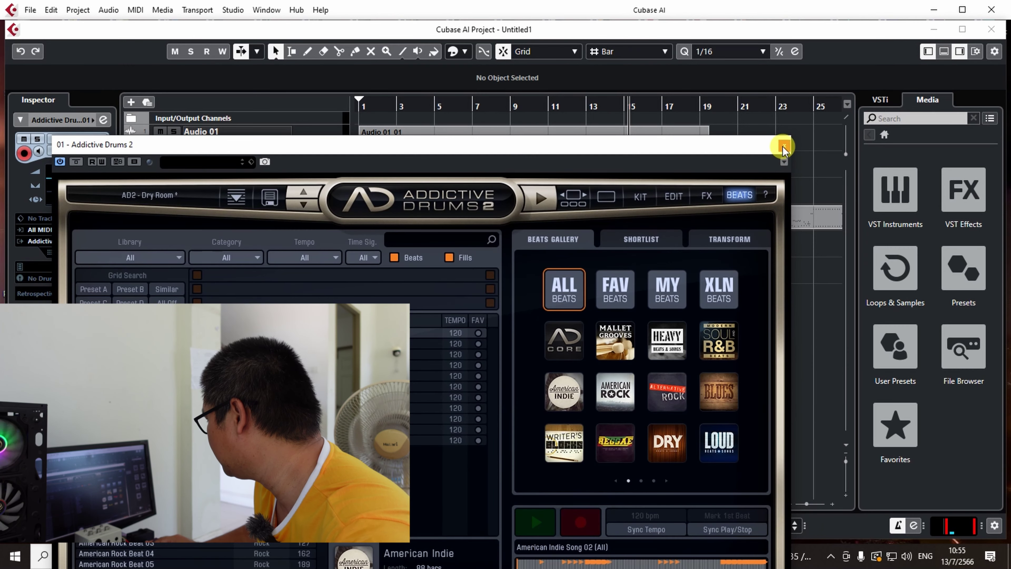
Step: Play the project from bar 1 with the metronome click turned off
click(366, 107)
click(556, 526)
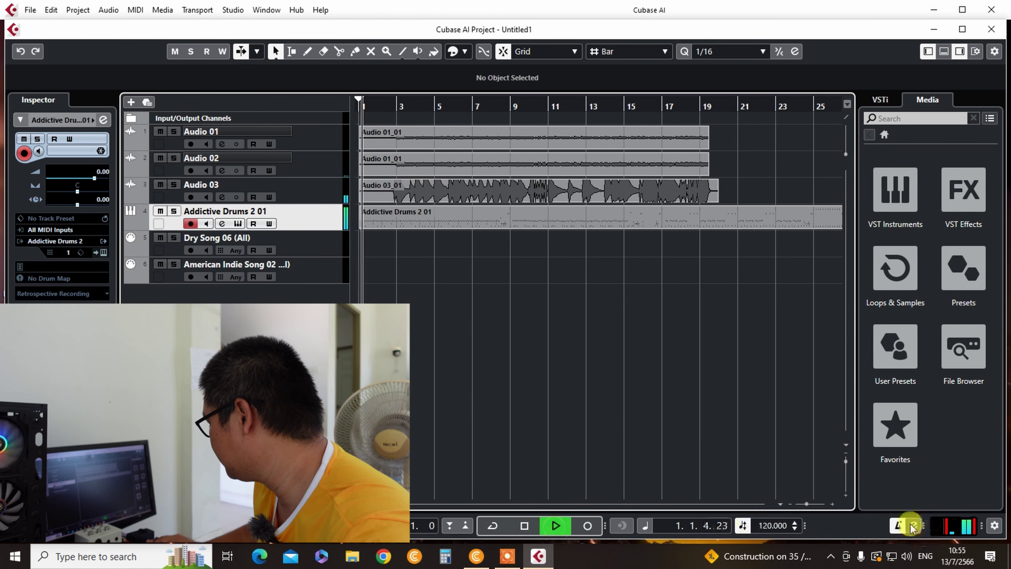
click(896, 525)
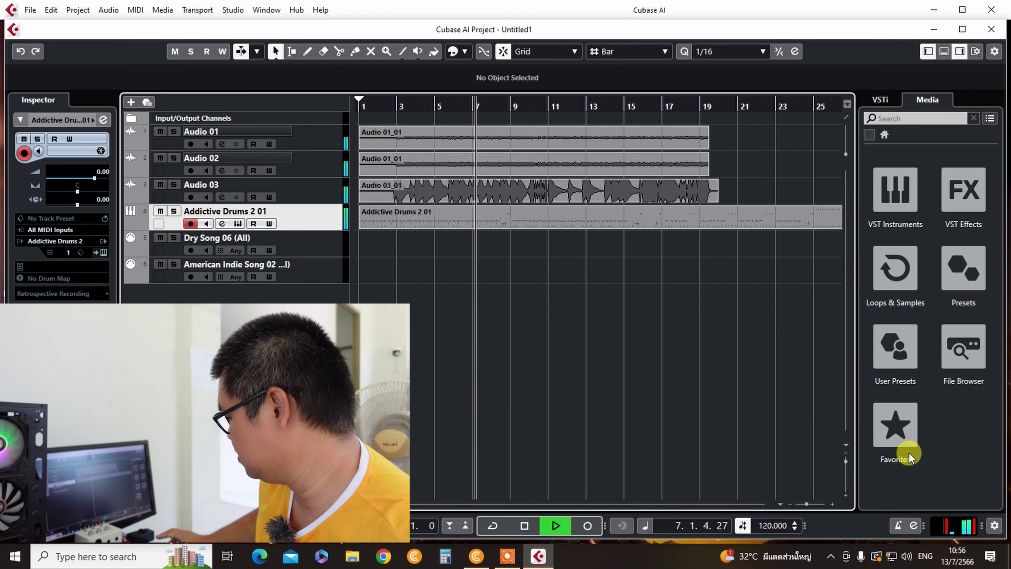
Step: Set the Audio 02 track volume to -5.86 dB during playback and stop around bar 17
click(522, 164)
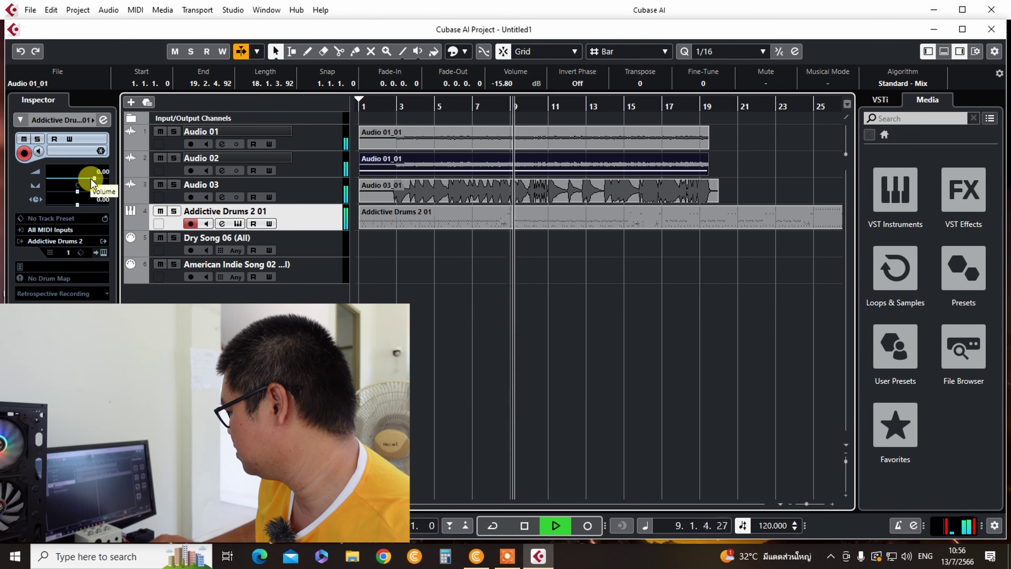
click(238, 159)
drag(107, 177, 81, 178)
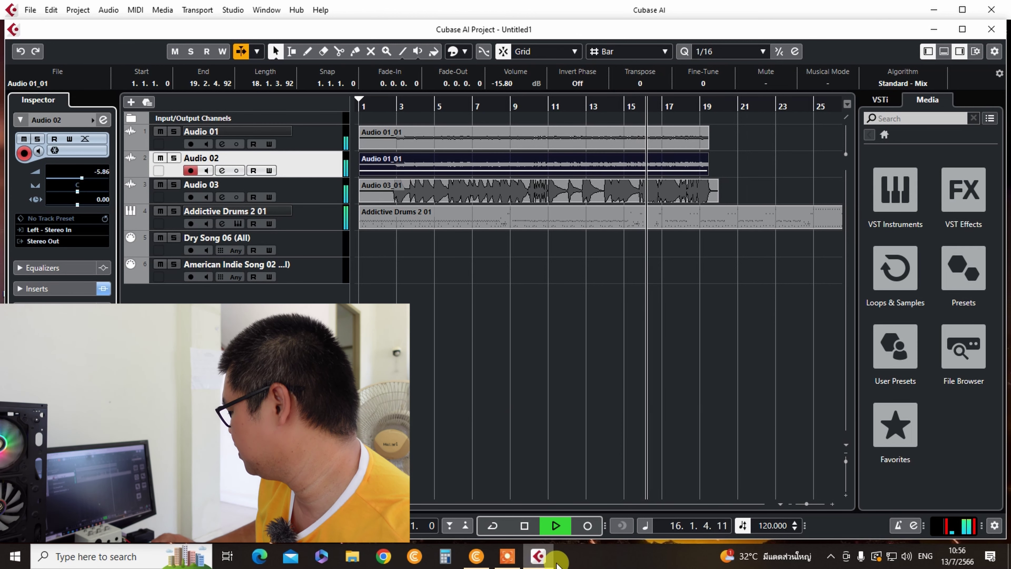
click(523, 527)
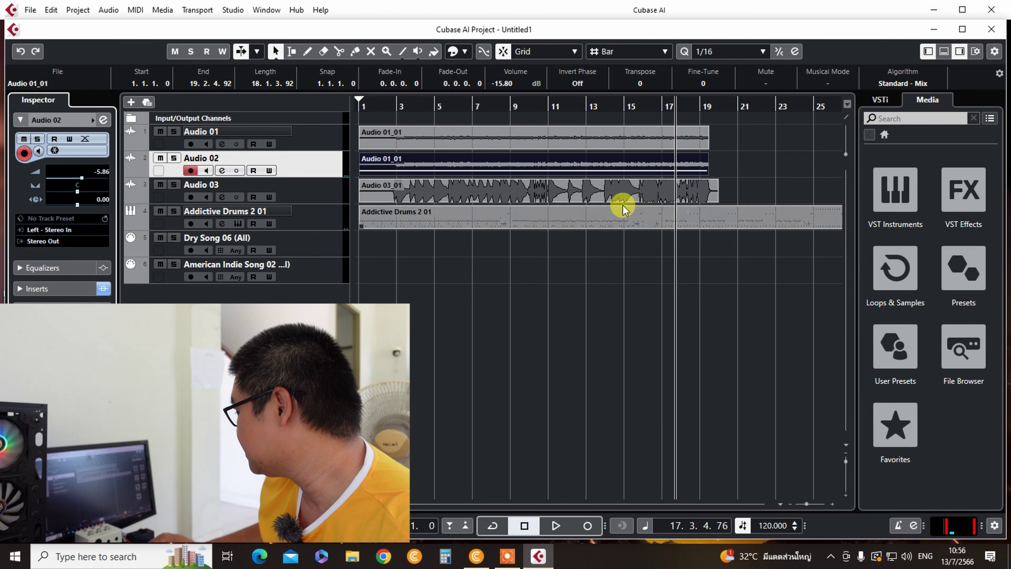
Step: Pan Audio 02 fully left and Audio 01 fully right
drag(542, 184, 42, 192)
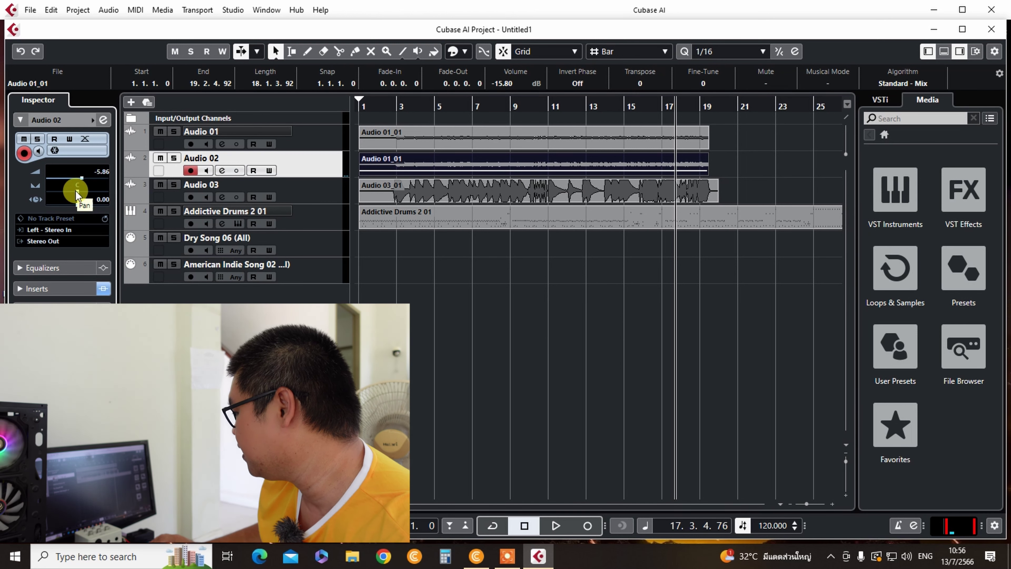
drag(76, 191, 15, 192)
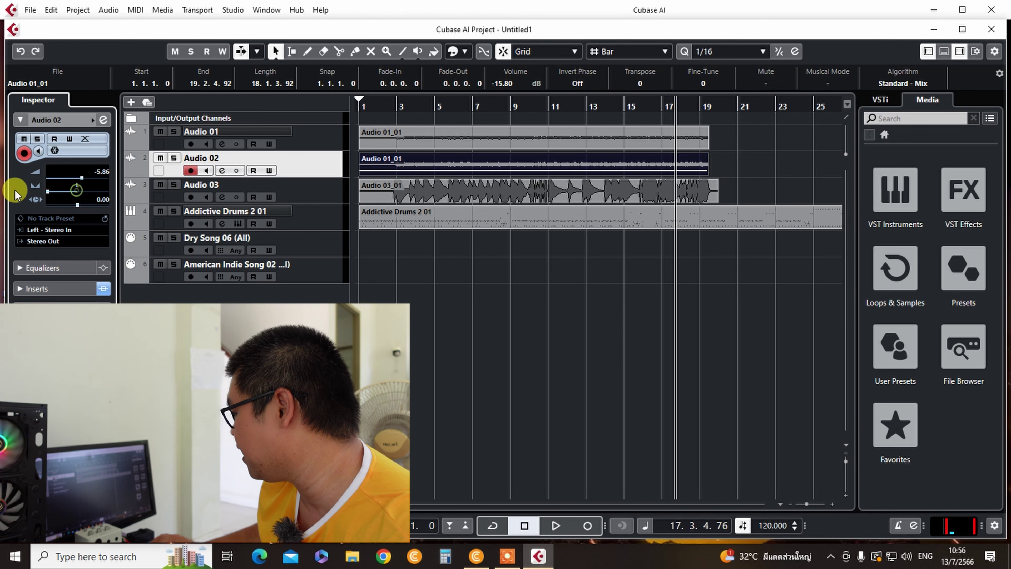
click(227, 127)
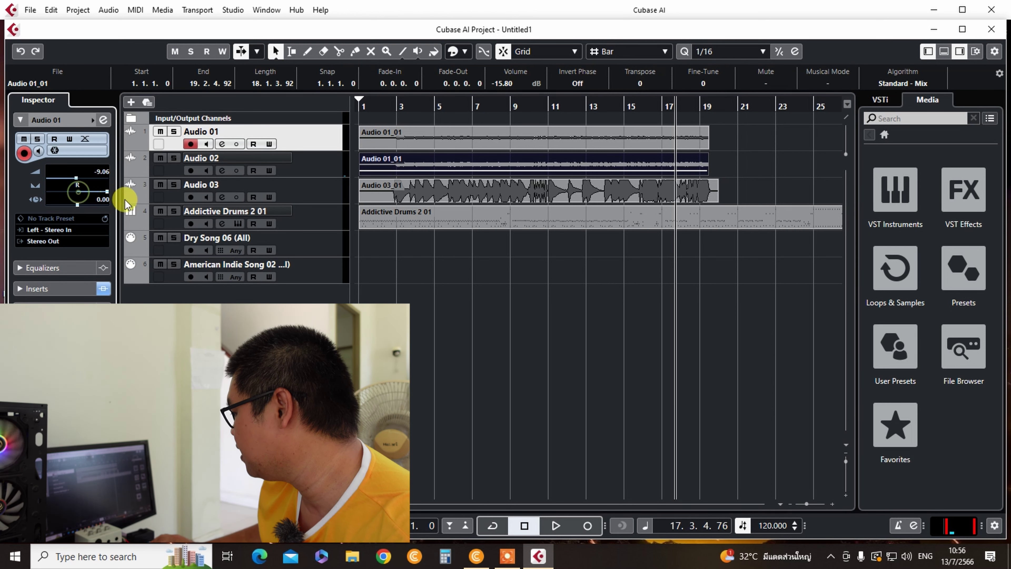
Step: Set the track volumes to -6.89 dB on Audio 01 and -0.70 dB on Audio 03
click(79, 178)
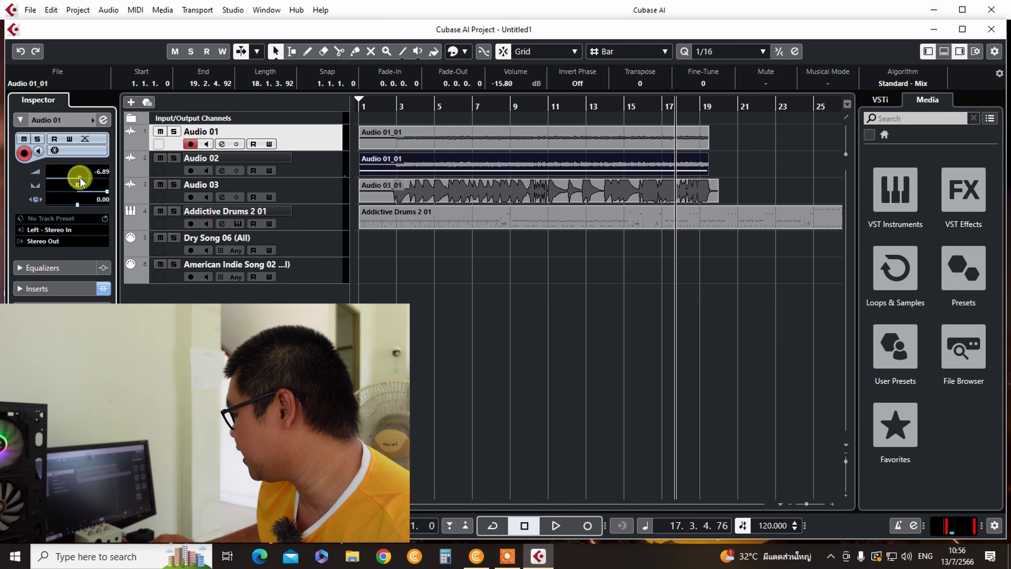
click(214, 190)
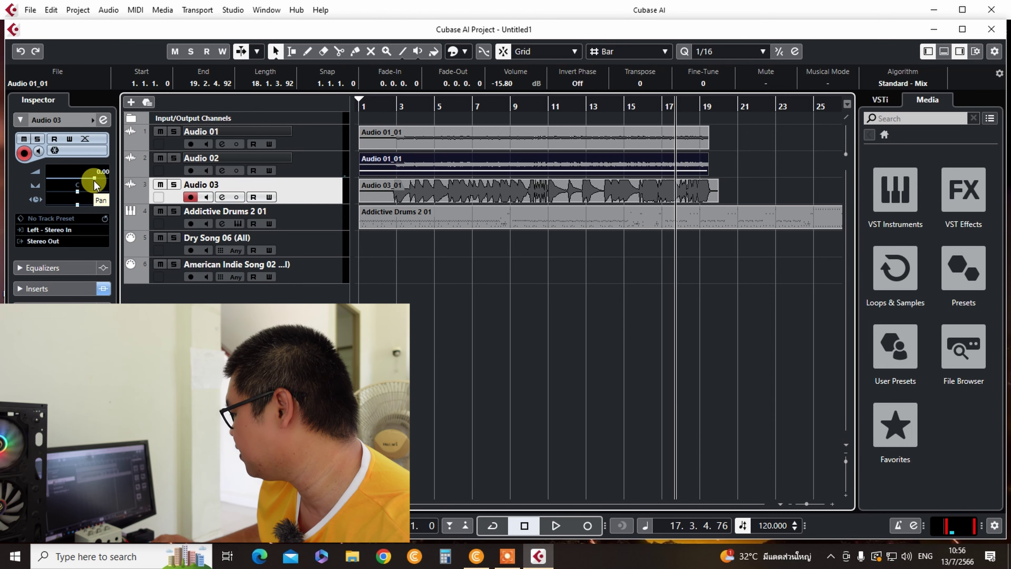
drag(94, 180, 93, 180)
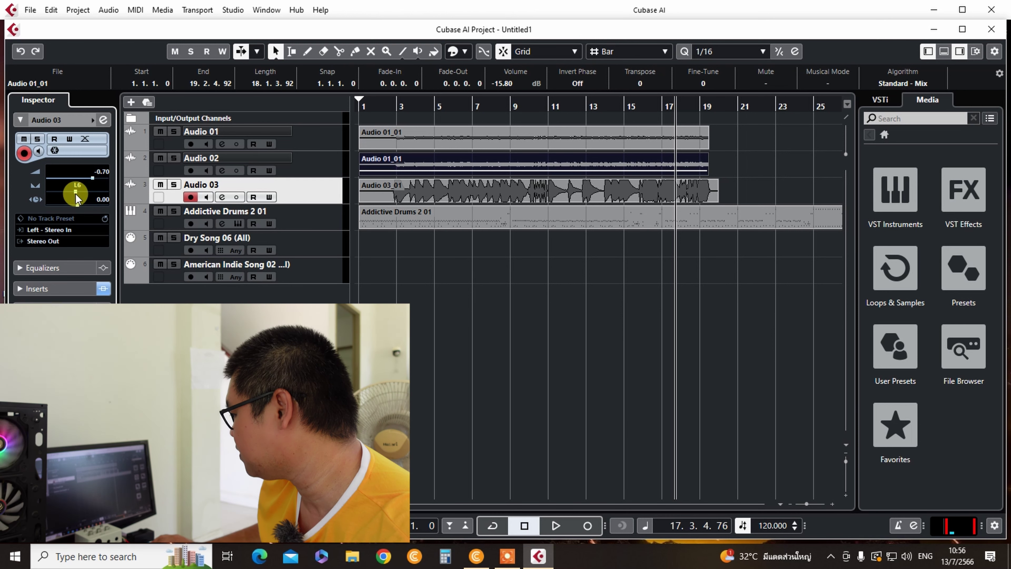
Step: Set the Addictive Drums 2 master level to 5.90 dB in its kit mixer and close the plugin window
click(203, 211)
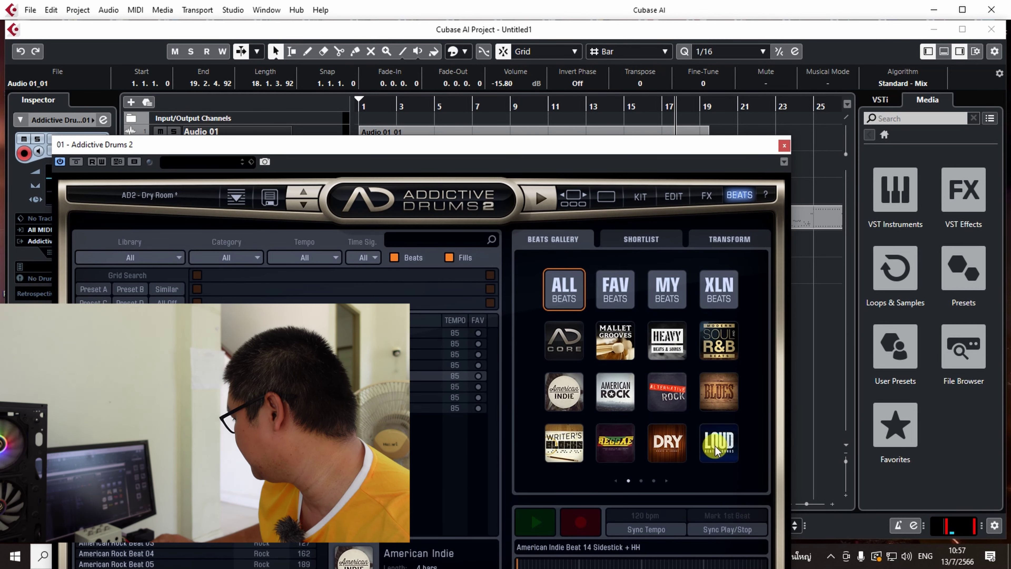
drag(563, 151, 556, 32)
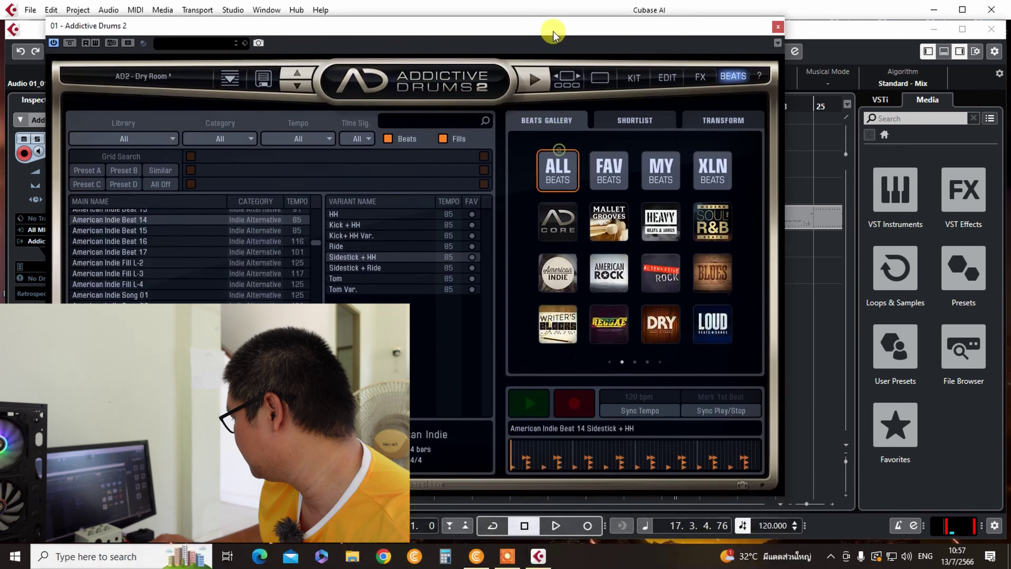
click(634, 77)
click(747, 411)
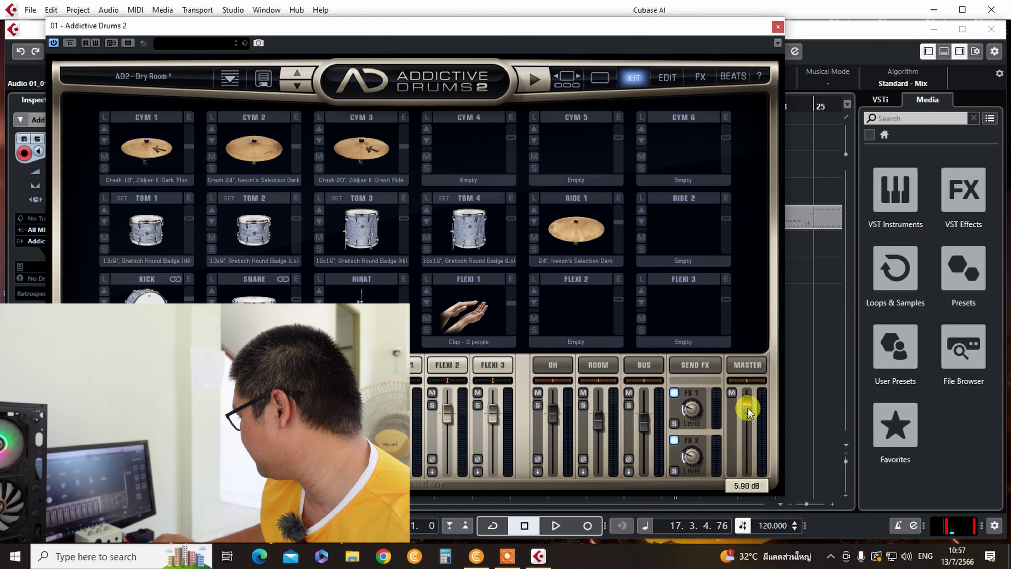
click(777, 28)
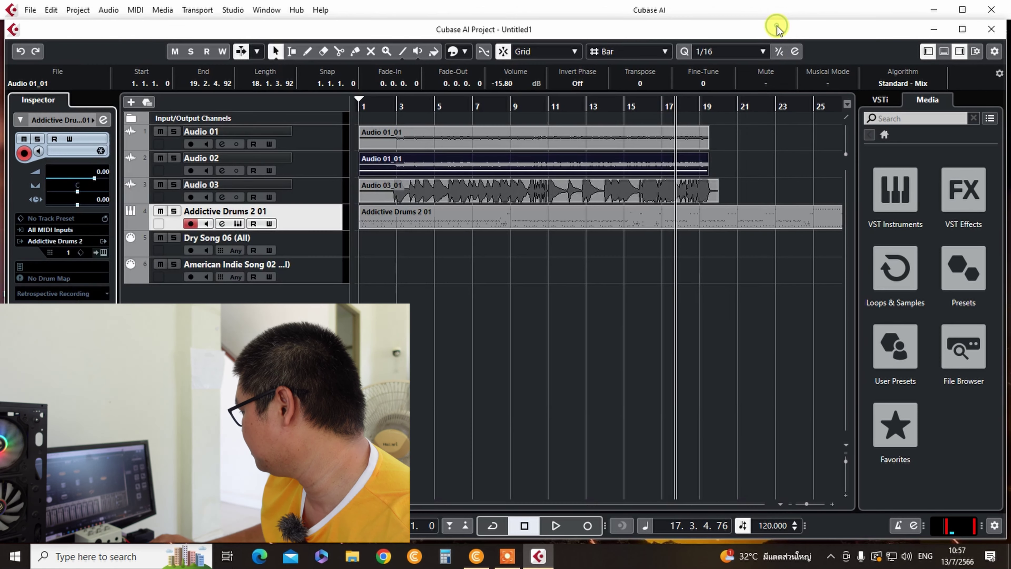